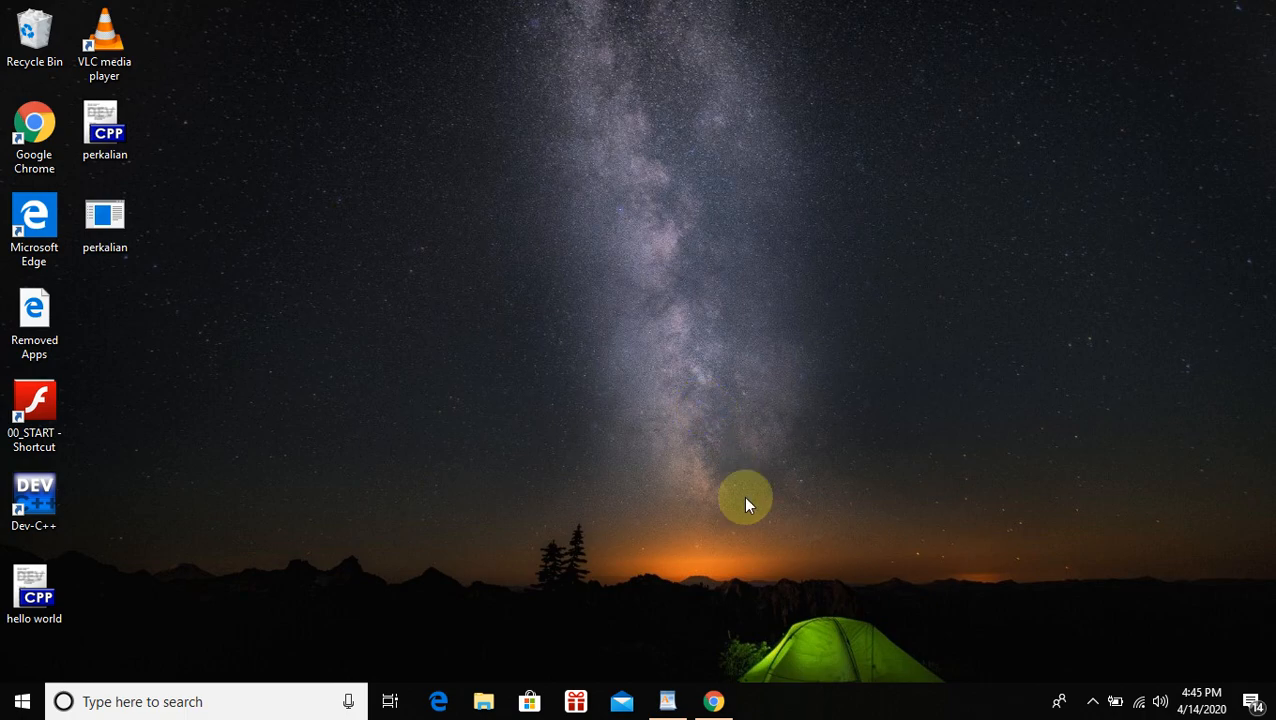
Sign Chrome in to the suggested Google account by entering its e-mail and the account password
{"action": "mouse_move", "coordinate": [713, 703]}
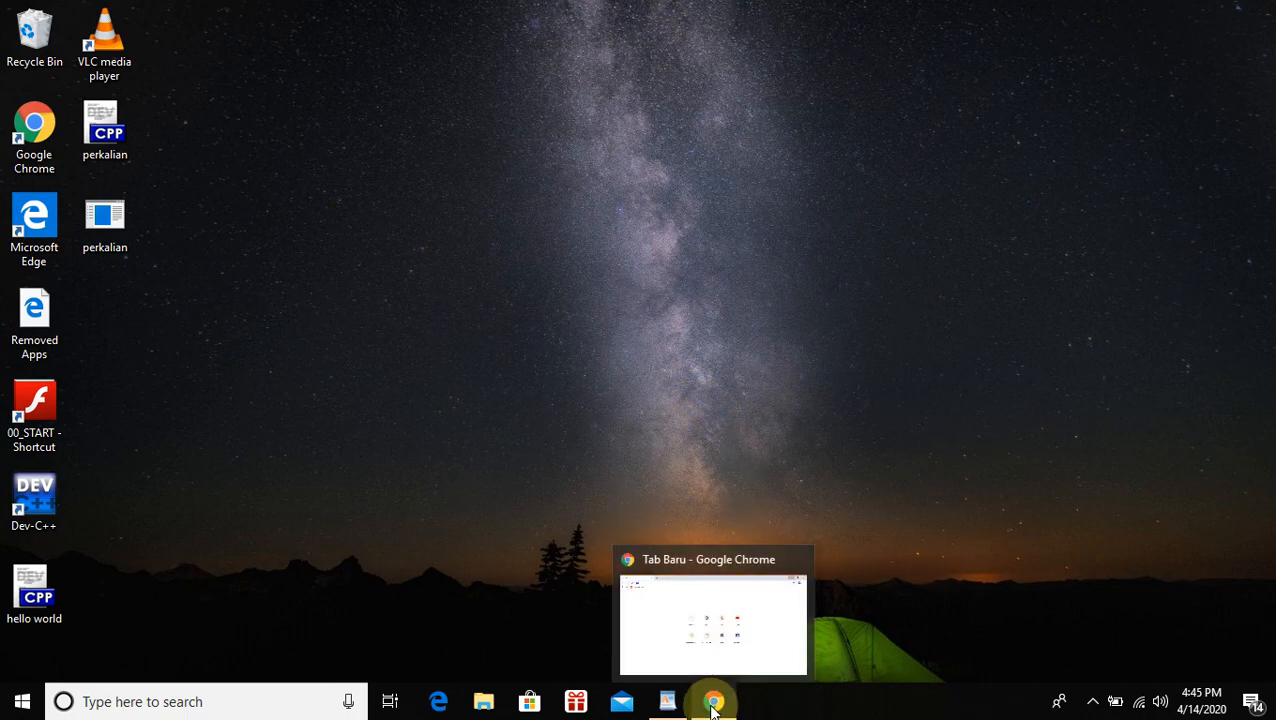
{"action": "left_click", "coordinate": [712, 640]}
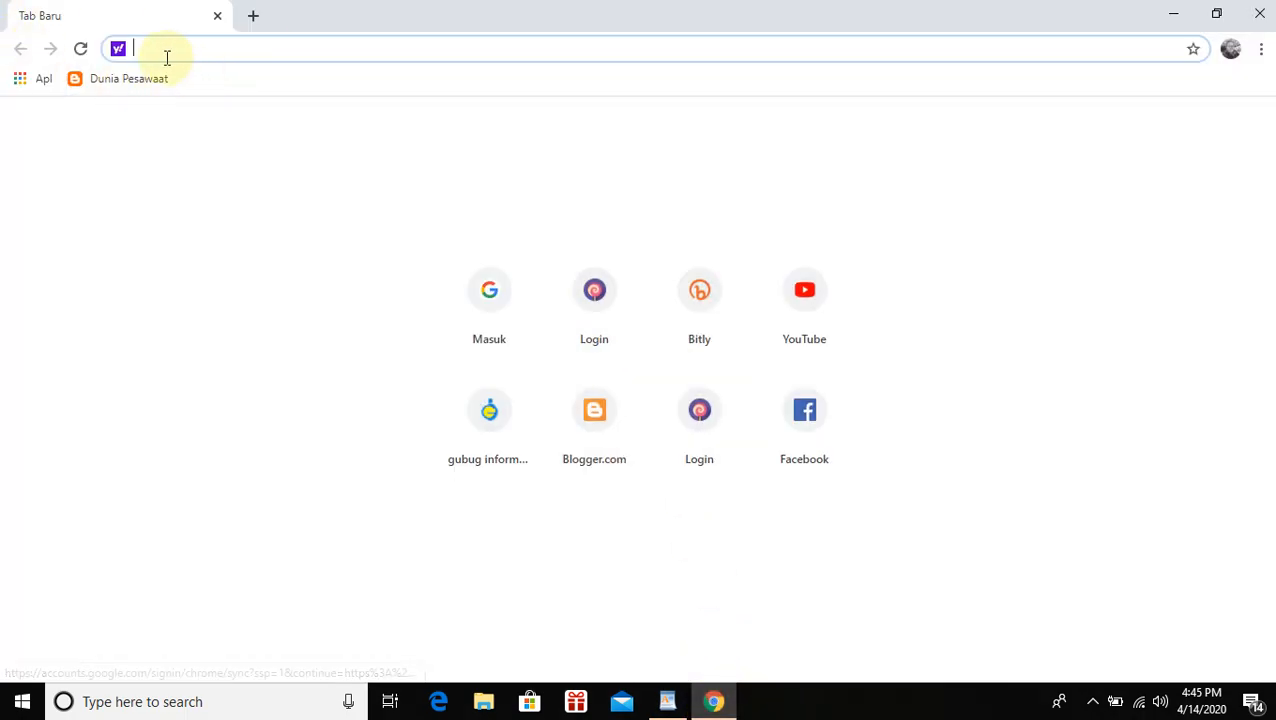
{"action": "left_click", "coordinate": [492, 340]}
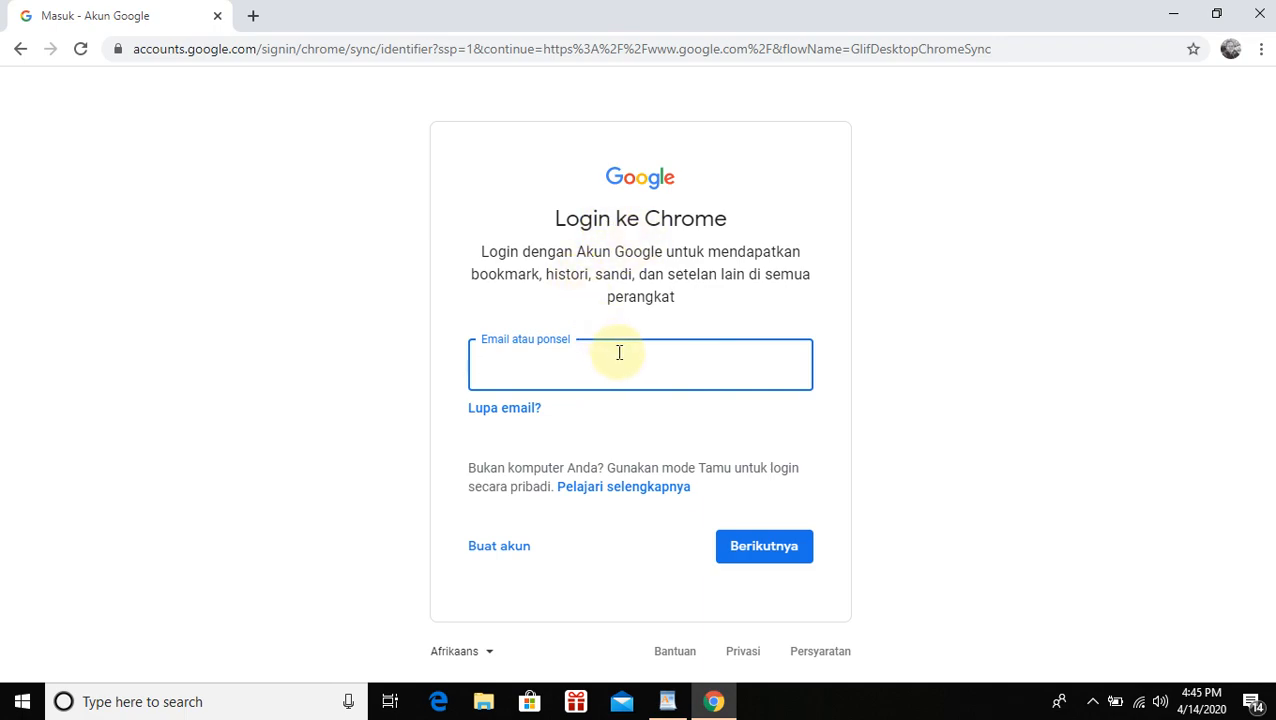
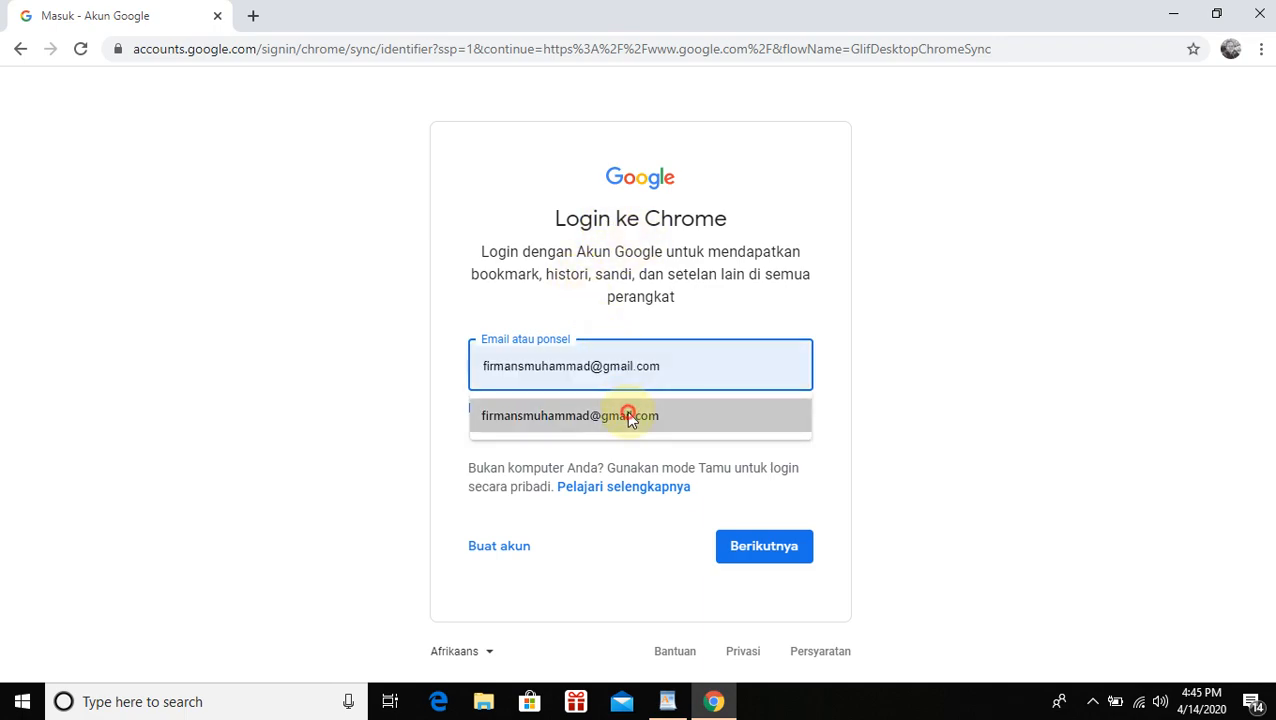
{"action": "left_click", "coordinate": [628, 412]}
{"action": "left_click", "coordinate": [738, 540]}
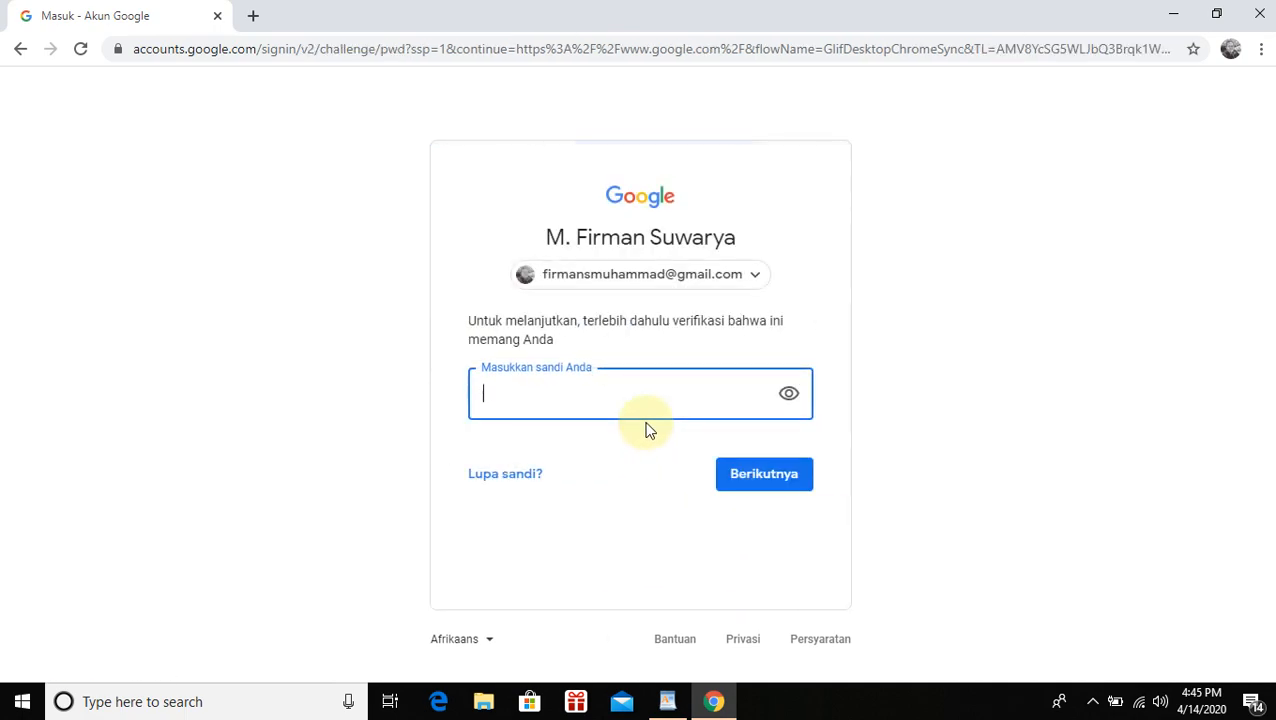
{"action": "type", "text": "•••••"}
{"action": "left_click", "coordinate": [756, 475]}
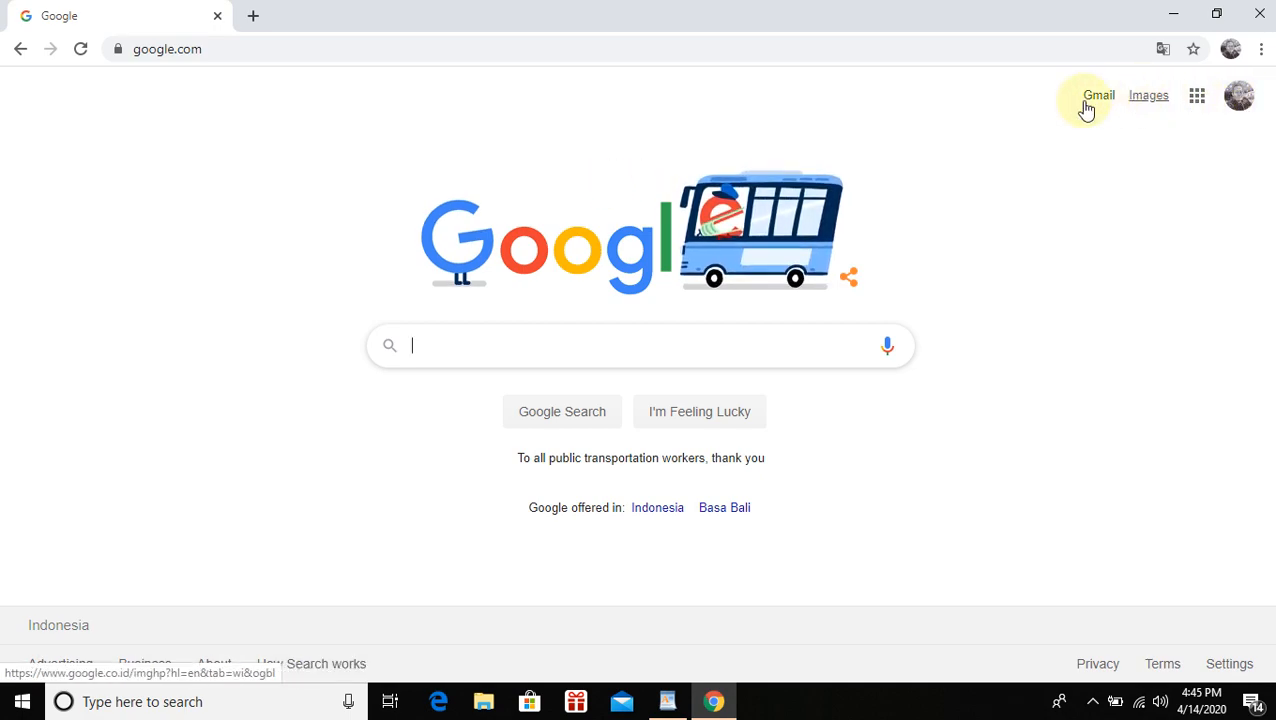
Open Google Drive from the Google apps grid on the Google homepage
{"action": "left_click", "coordinate": [1197, 97]}
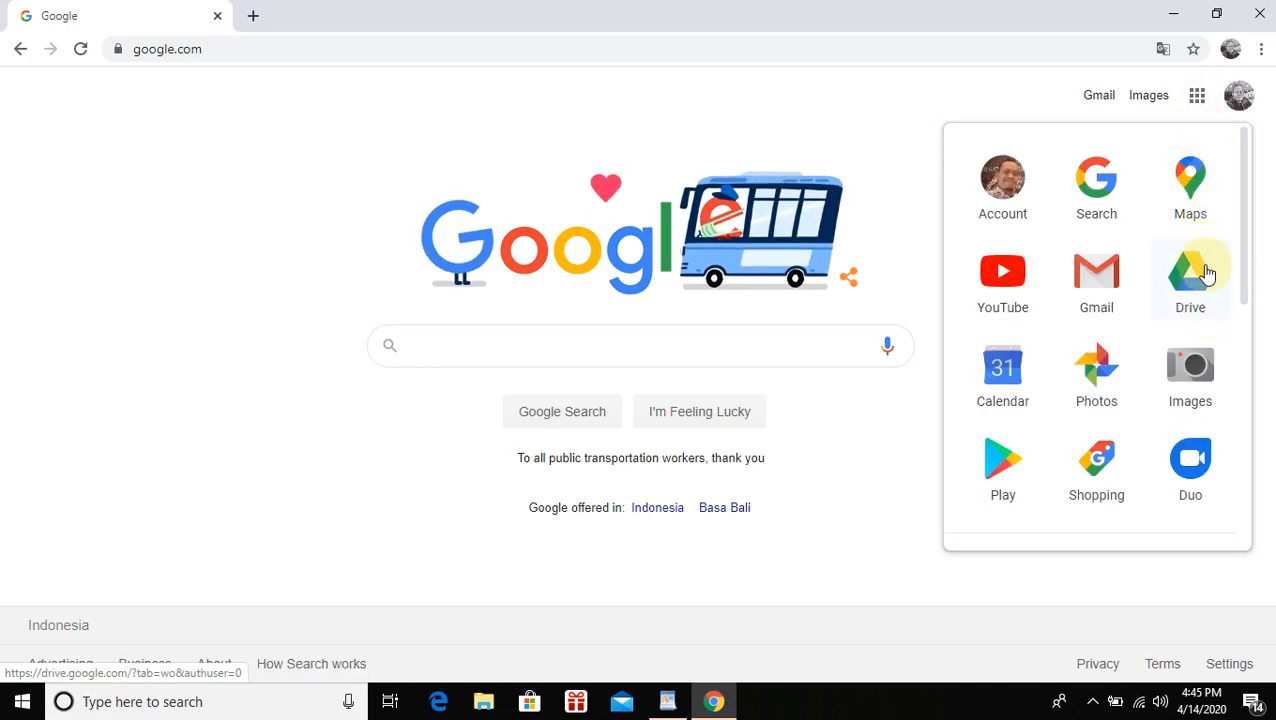
{"action": "scroll", "coordinate": [1220, 355], "scroll_direction": "down", "scroll_amount": 4}
{"action": "scroll", "coordinate": [1220, 356], "scroll_direction": "up", "scroll_amount": 4}
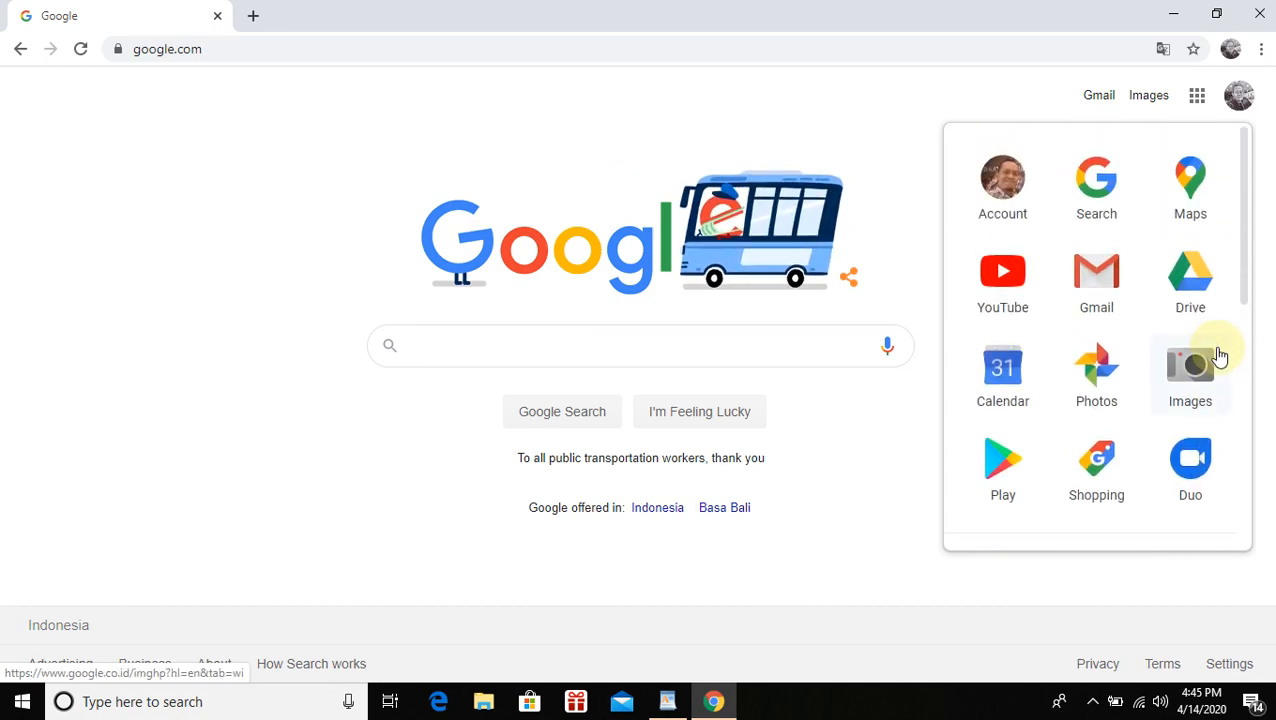
{"action": "left_click", "coordinate": [1192, 285]}
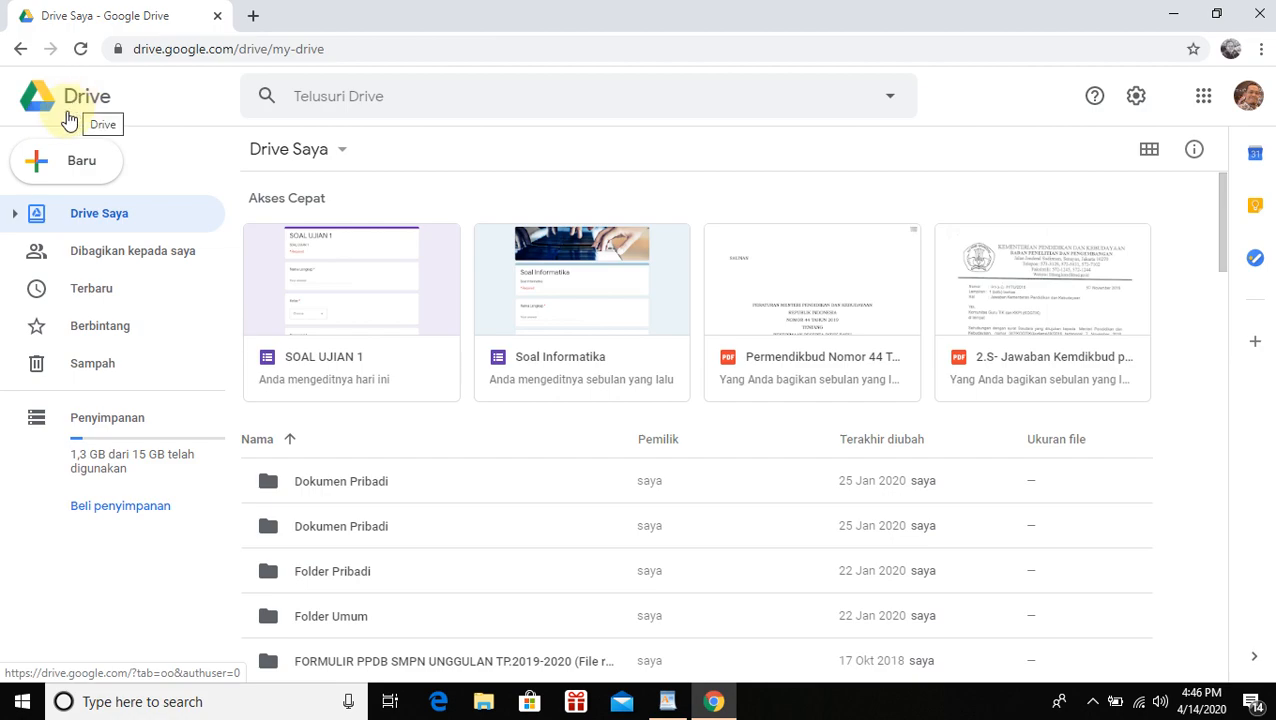
Create a blank Google Form from Drive's Baru > Lainnya > Google Formulir menu
{"action": "left_click", "coordinate": [44, 168]}
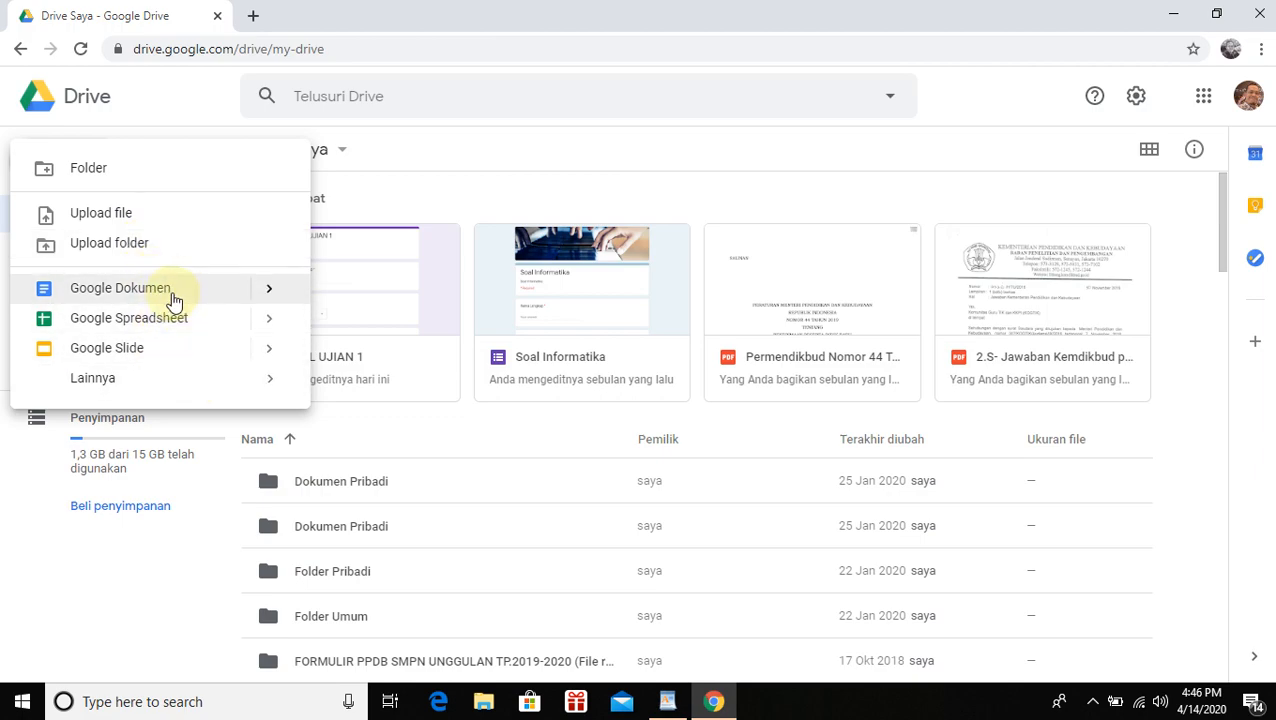
{"action": "mouse_move", "coordinate": [140, 375]}
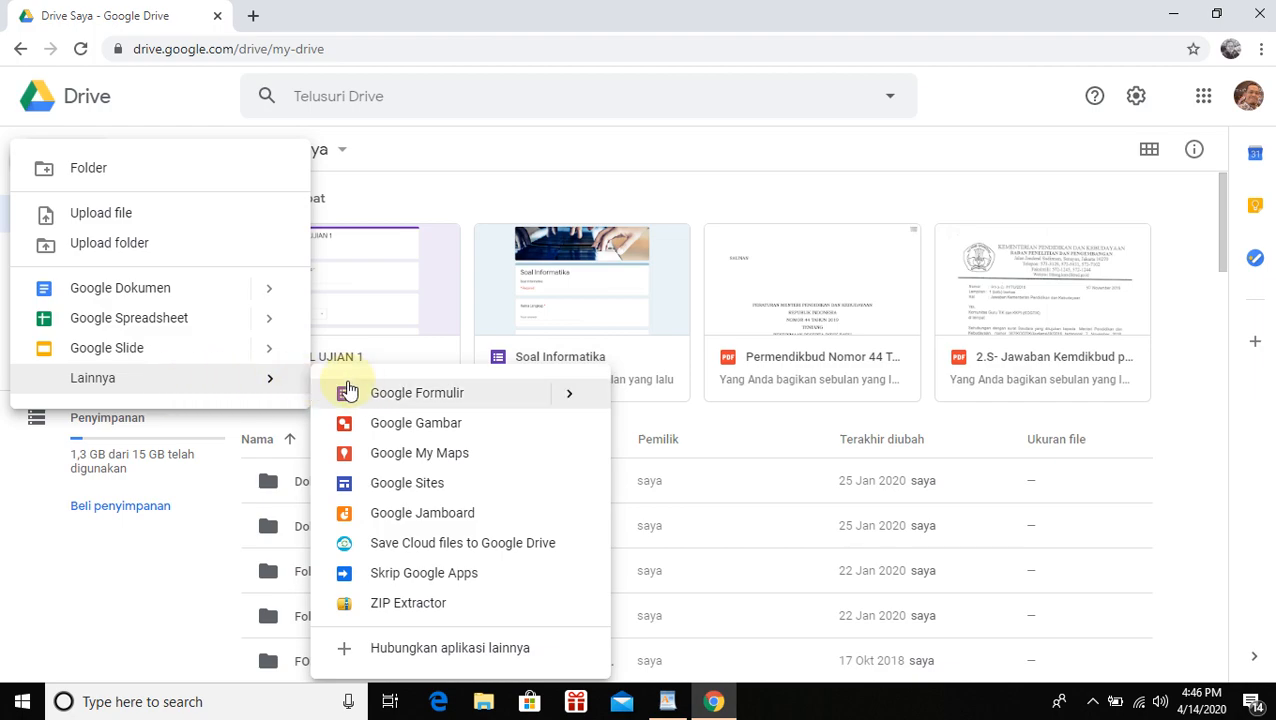
{"action": "left_click", "coordinate": [452, 397]}
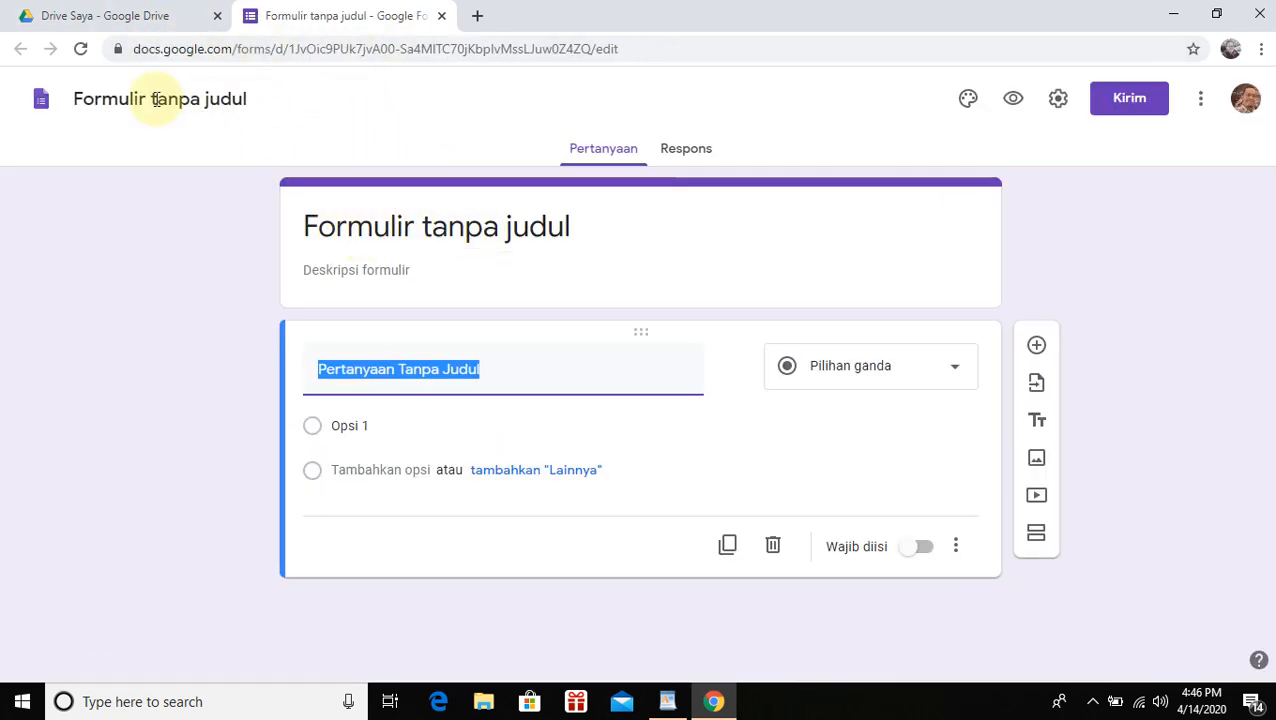
{"action": "left_click", "coordinate": [607, 156]}
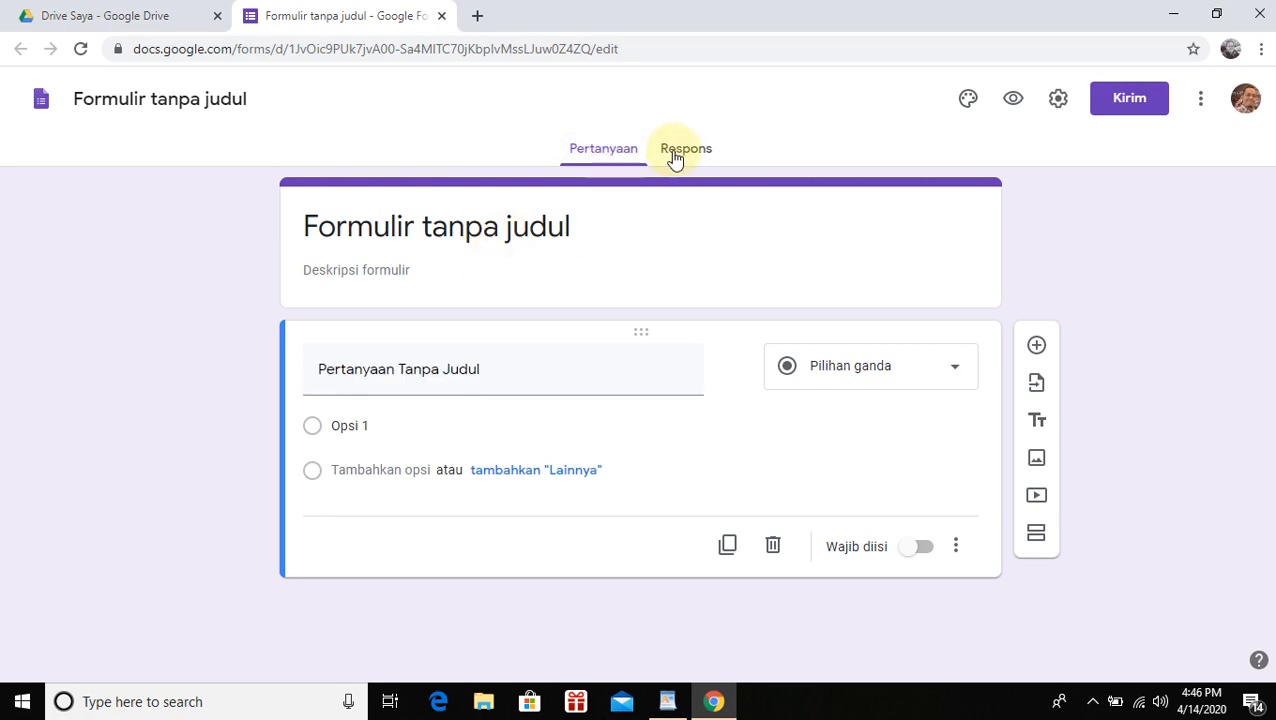
{"action": "left_click", "coordinate": [688, 156]}
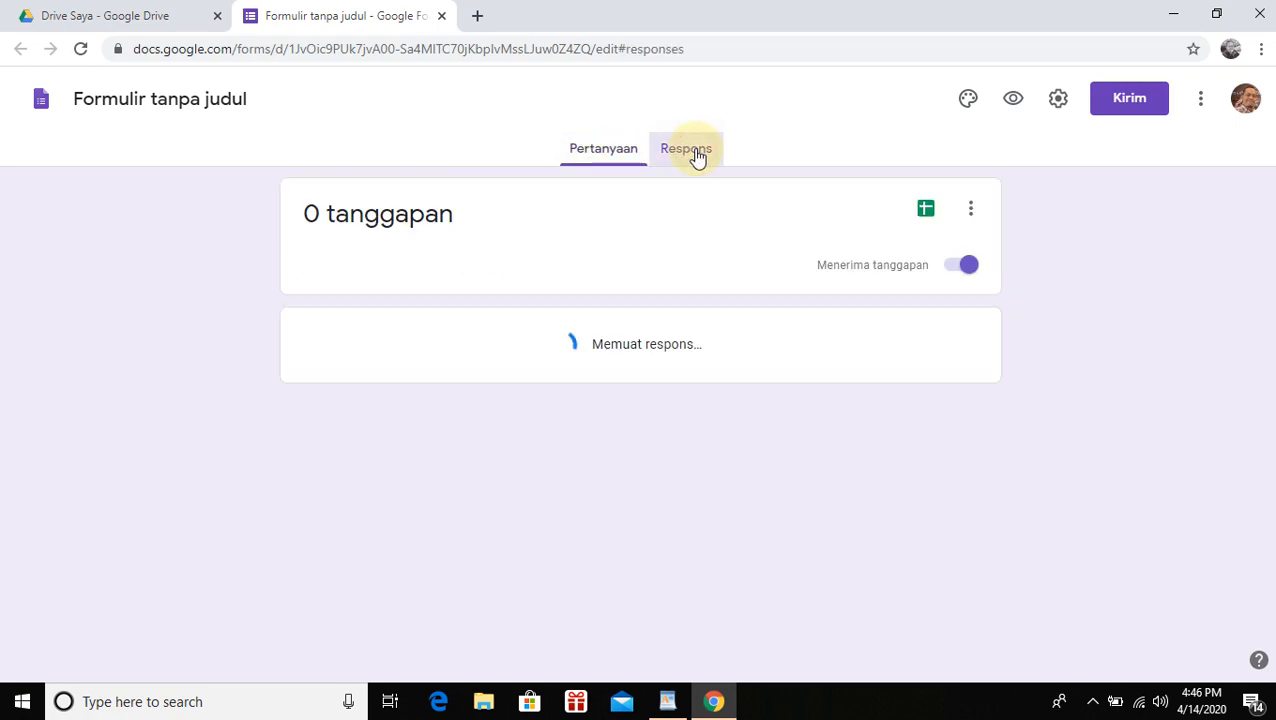
{"action": "left_click", "coordinate": [606, 156]}
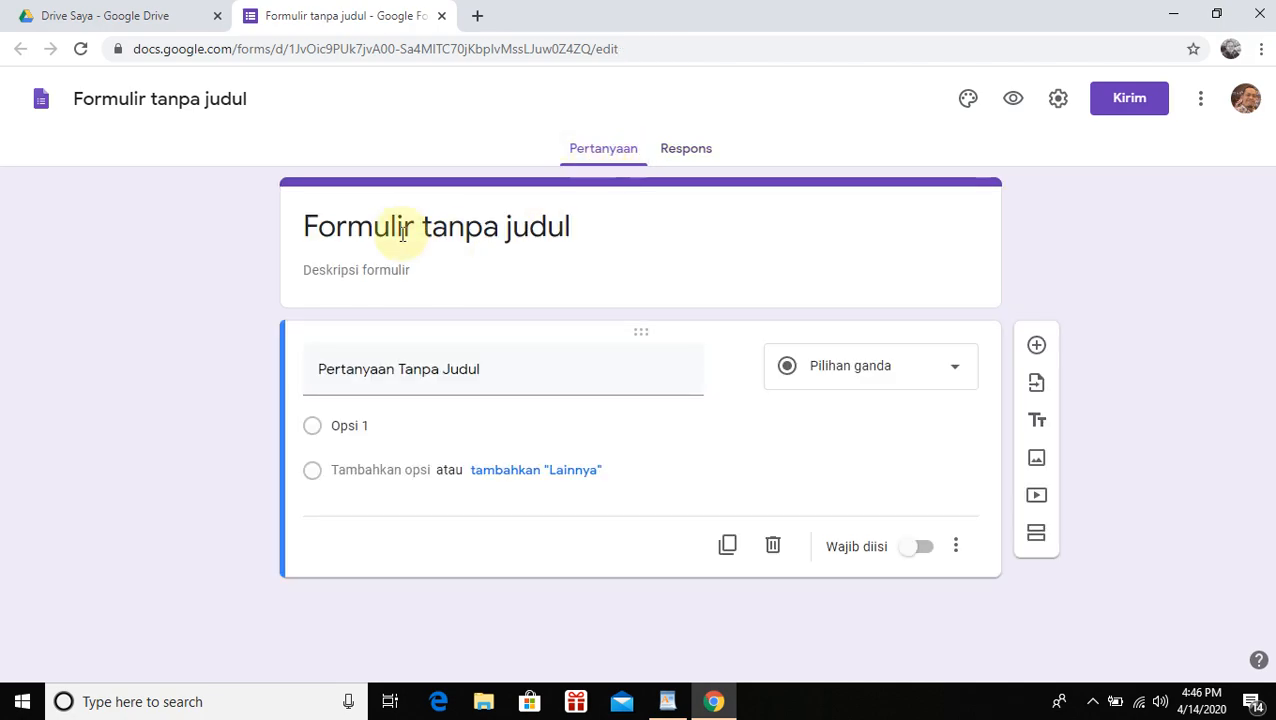
{"action": "left_click", "coordinate": [365, 228]}
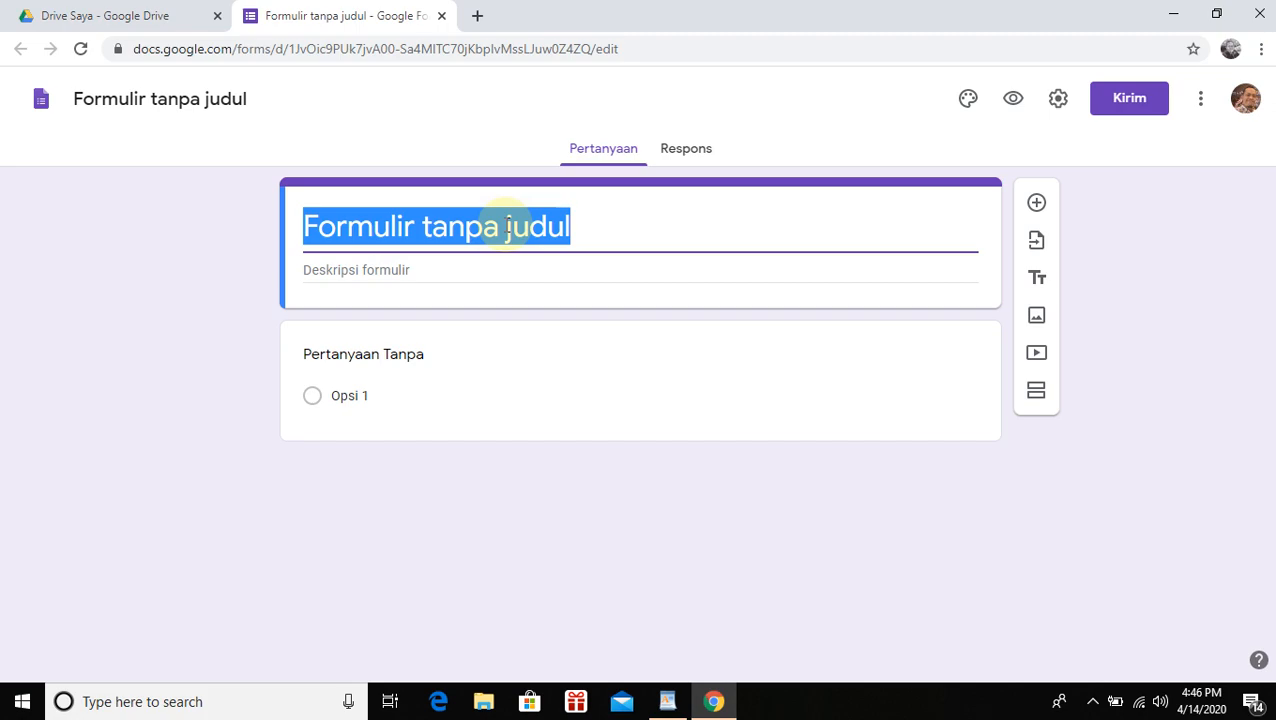
Title the form 'UJIAN KE 1' and select the title to copy it
{"action": "type", "text": "UJIAN S"}
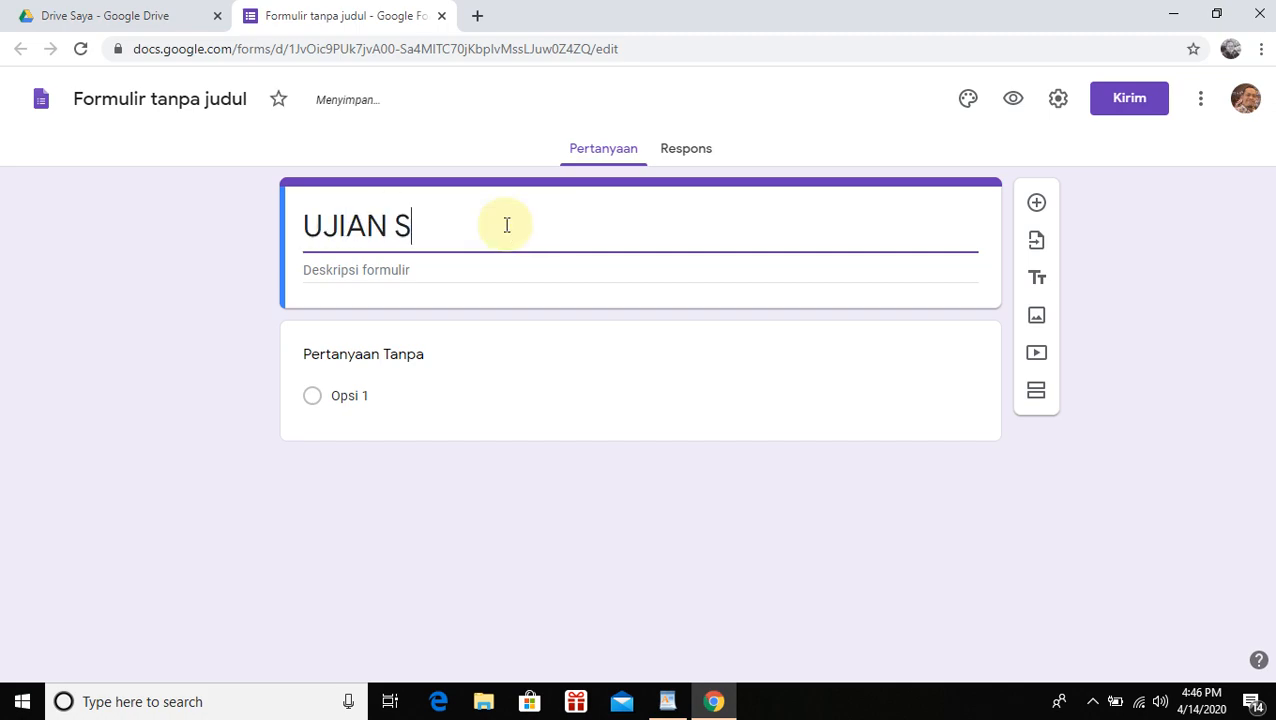
{"action": "key", "text": "BackSpace"}
{"action": "type", "text": "KE 1"}
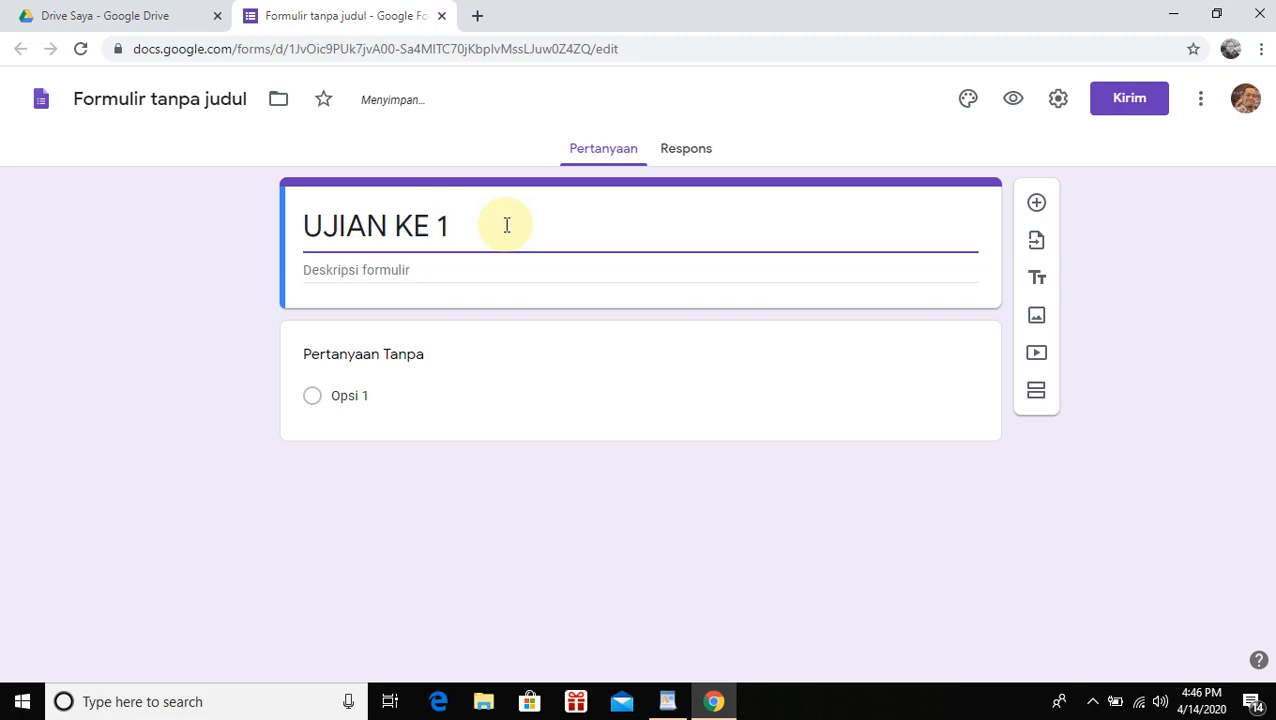
{"action": "left_click_drag", "start_coordinate": [507, 225], "coordinate": [273, 219]}
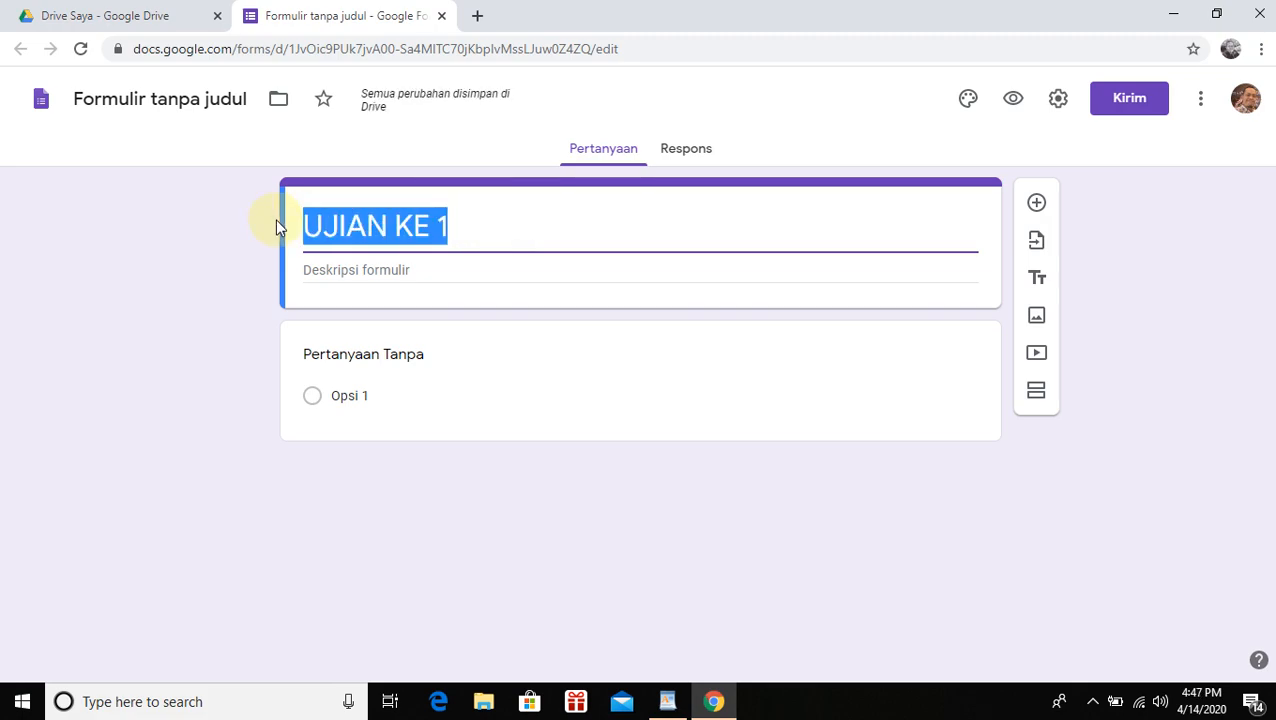
Paste 'UJIAN KE 1' into the form description and the document file name
{"action": "left_click", "coordinate": [362, 275]}
{"action": "type", "text": "UJIAN KE 1"}
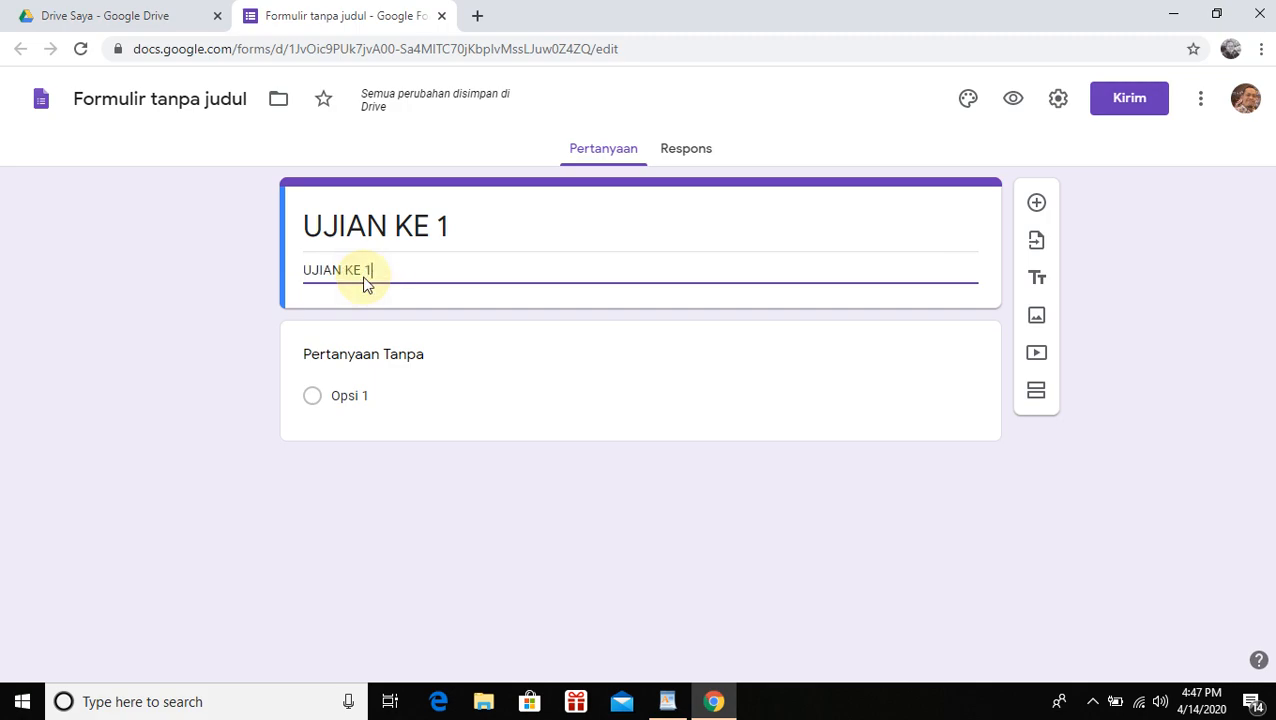
{"action": "left_click", "coordinate": [97, 98]}
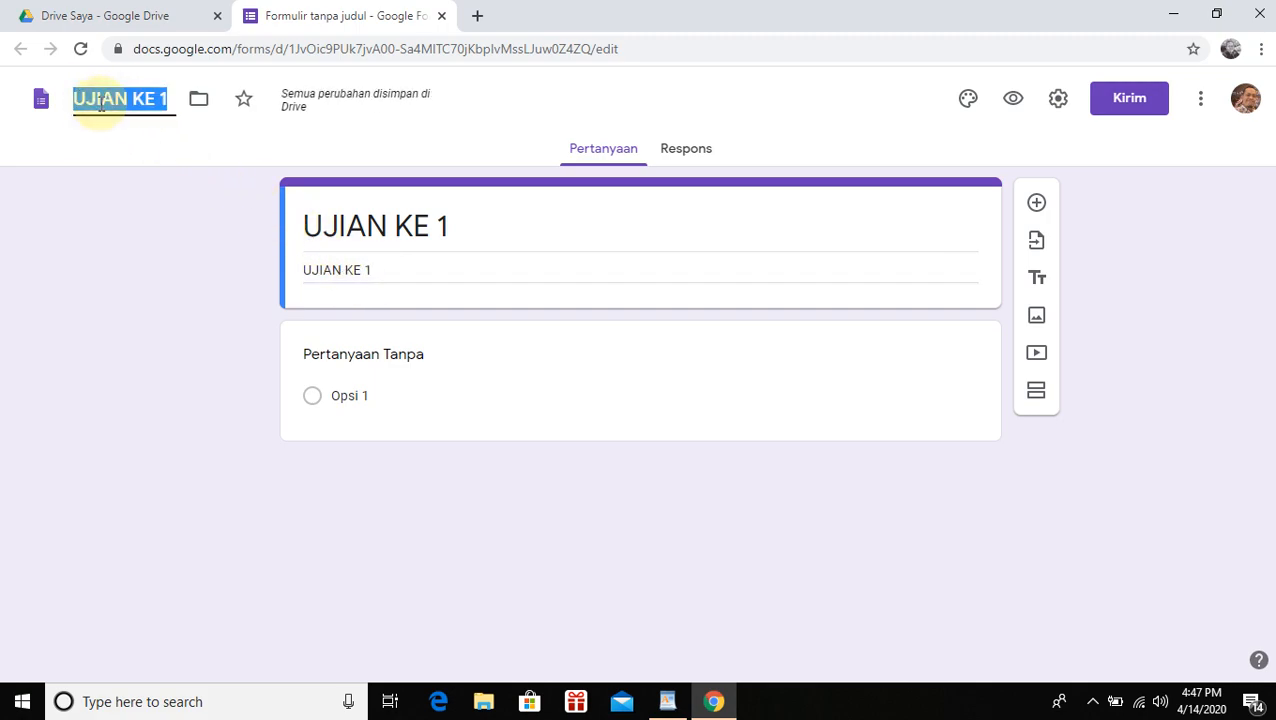
{"action": "type", "text": "UJIAN KE 1"}
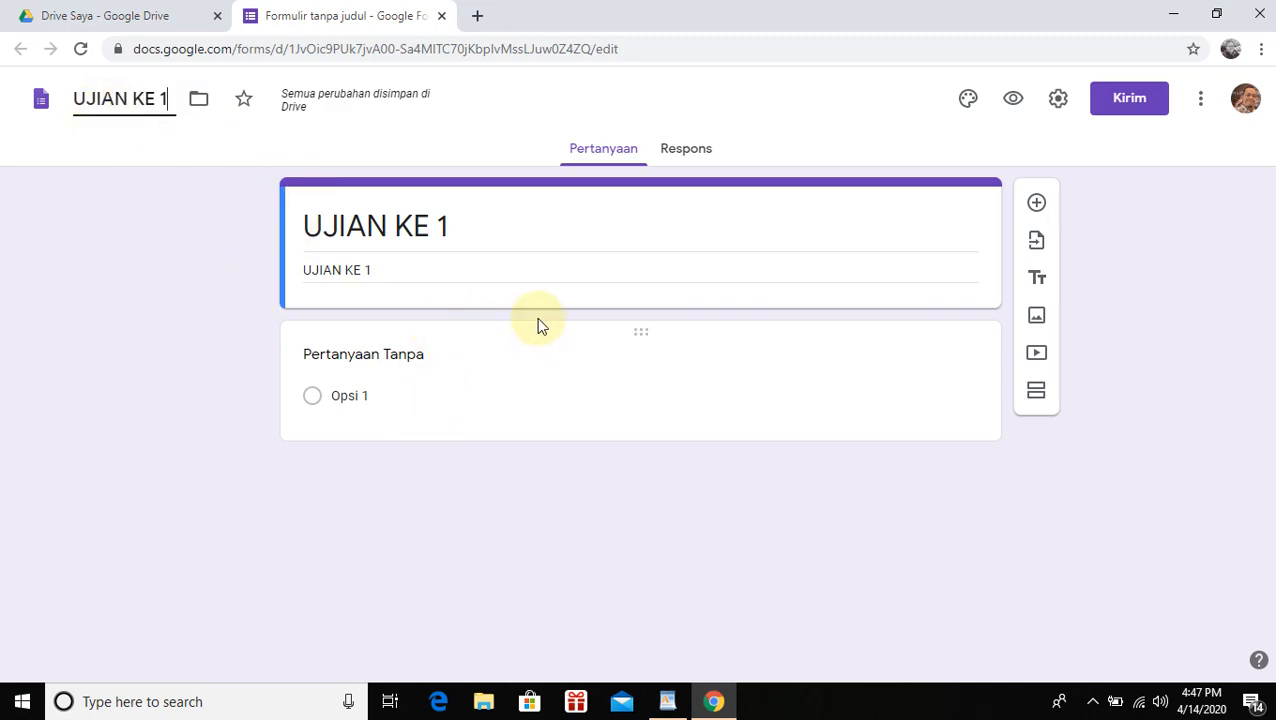
{"action": "left_click", "coordinate": [386, 358]}
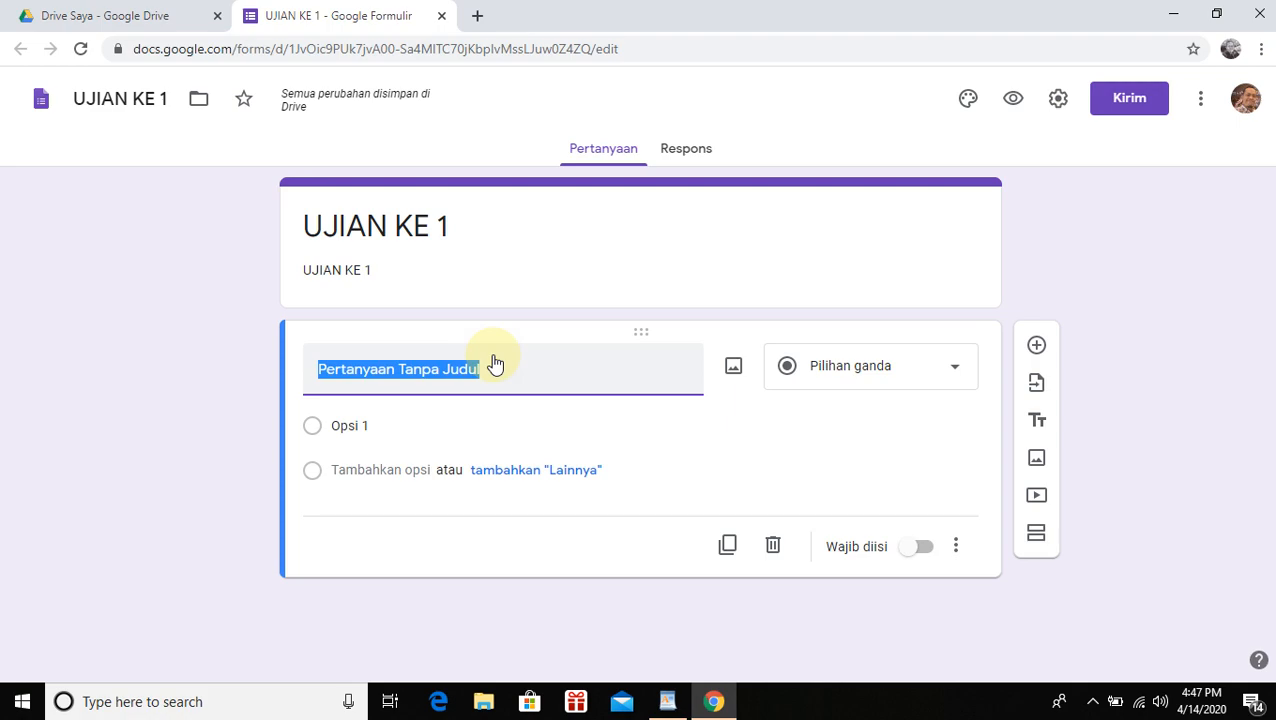
Name the first question 'Nama Lengkap', keep Jawaban singkat, and turn on Wajib diisi
{"action": "type", "text": "nN"}
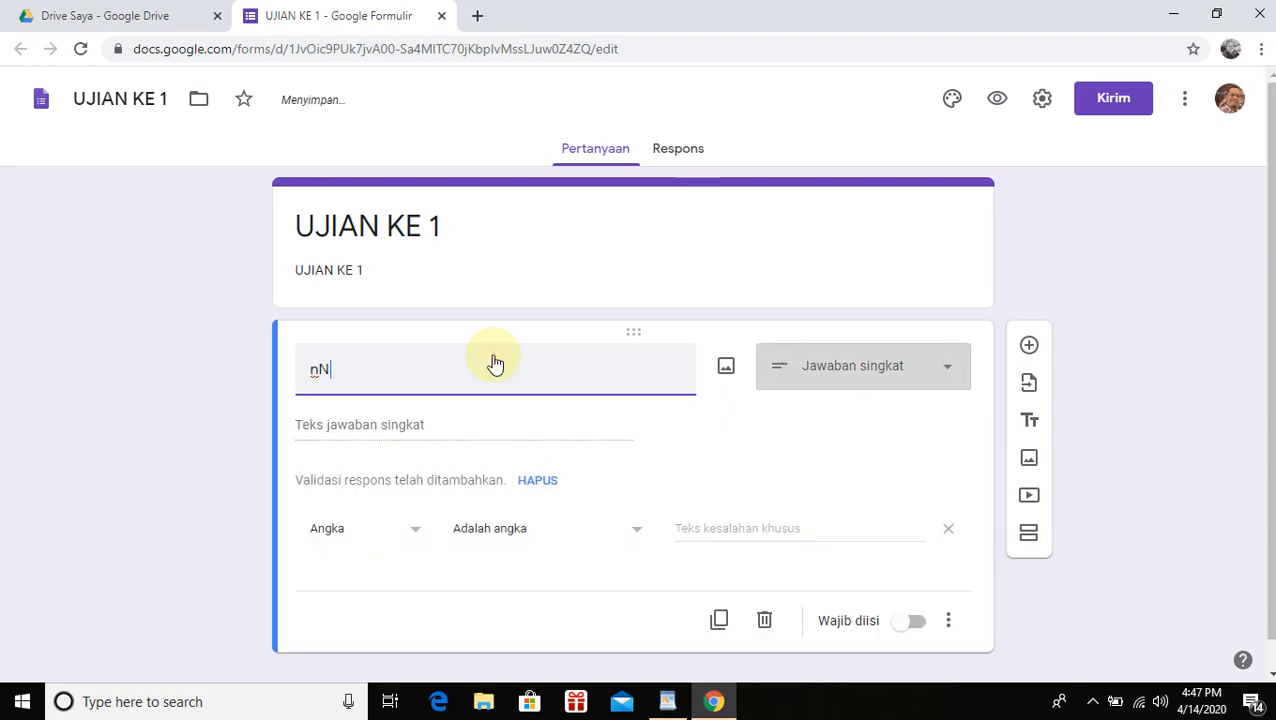
{"action": "key", "text": "BackSpace"}
{"action": "key", "text": "BackSpace"}
{"action": "type", "text": "Nama"}
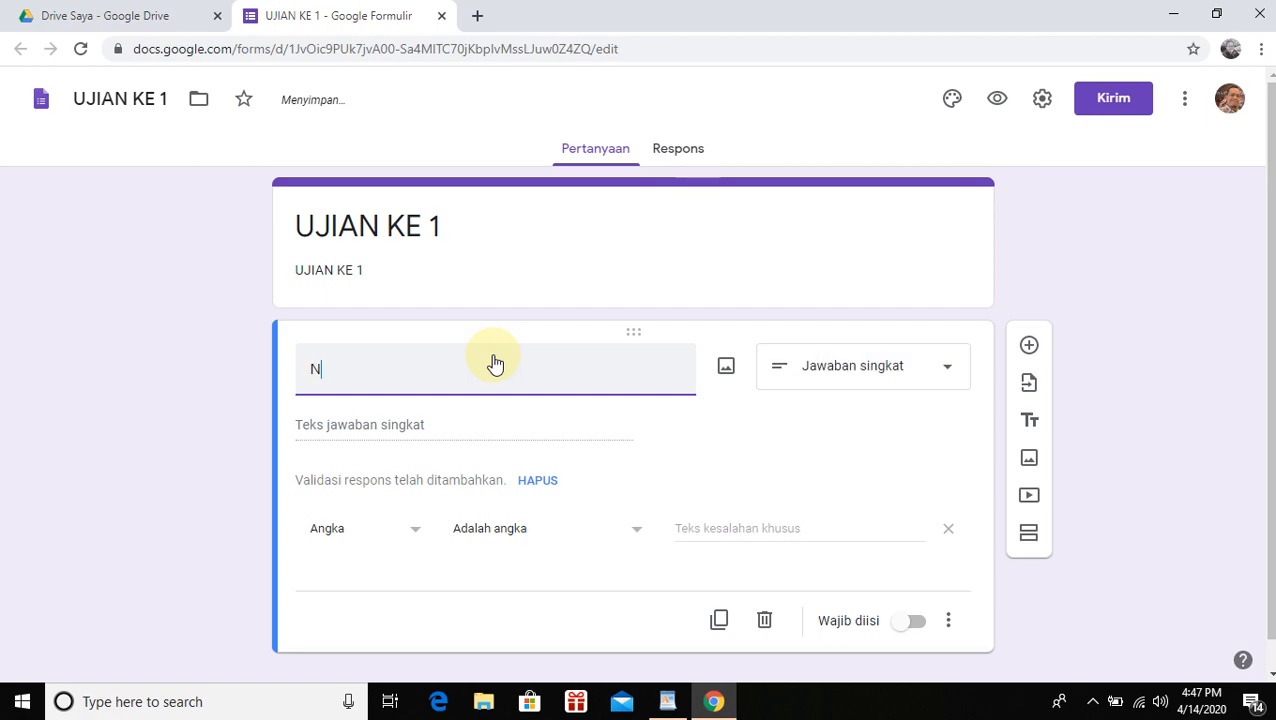
{"action": "type", "text": " Lengka"}
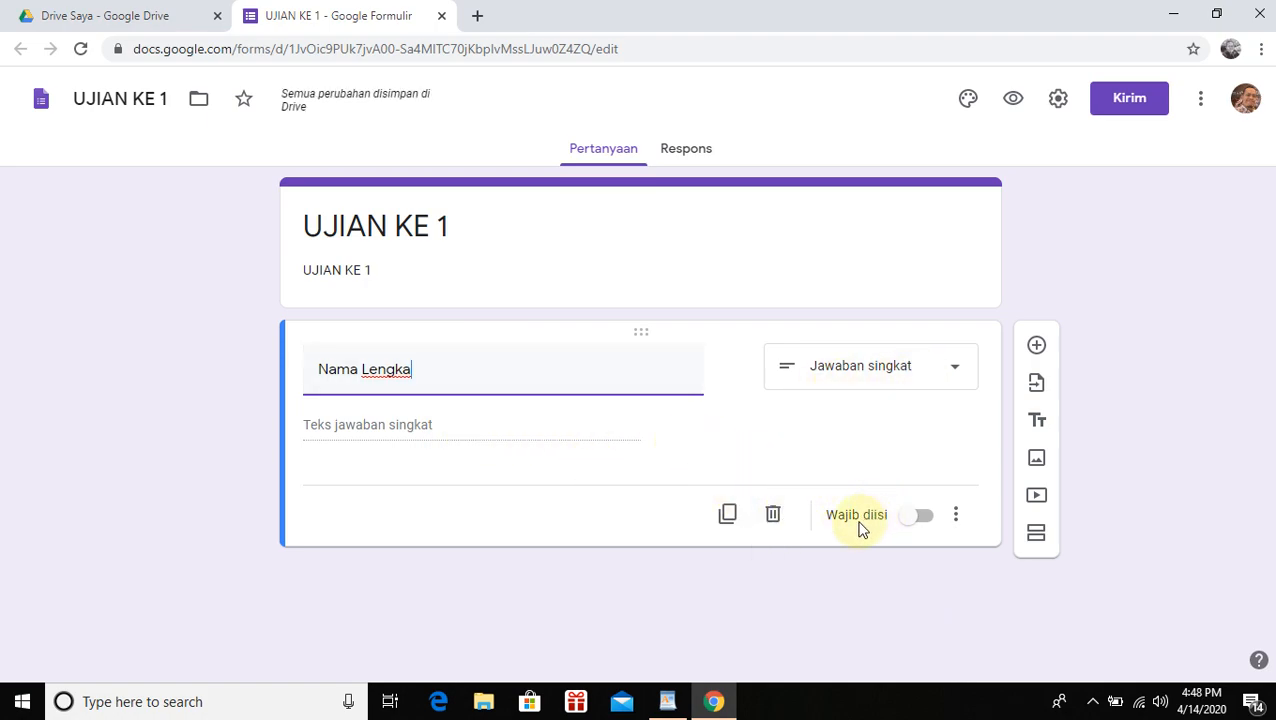
{"action": "left_click", "coordinate": [922, 518]}
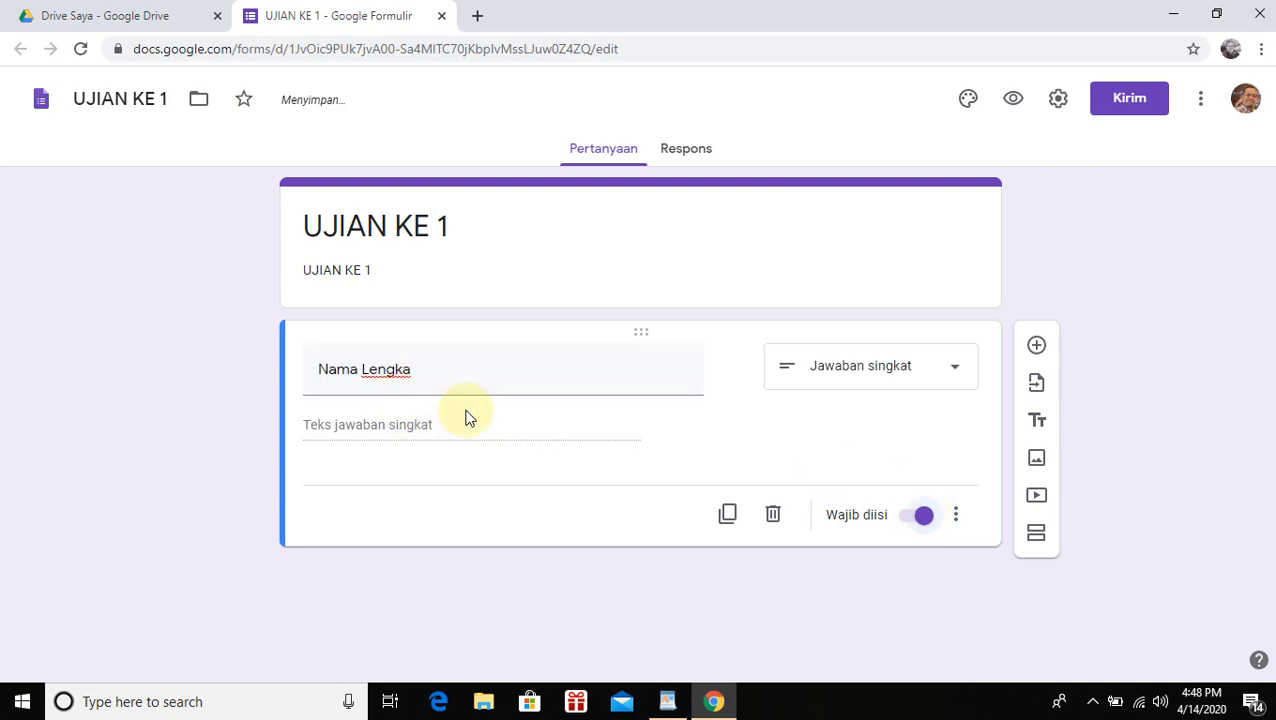
{"action": "left_click", "coordinate": [433, 368]}
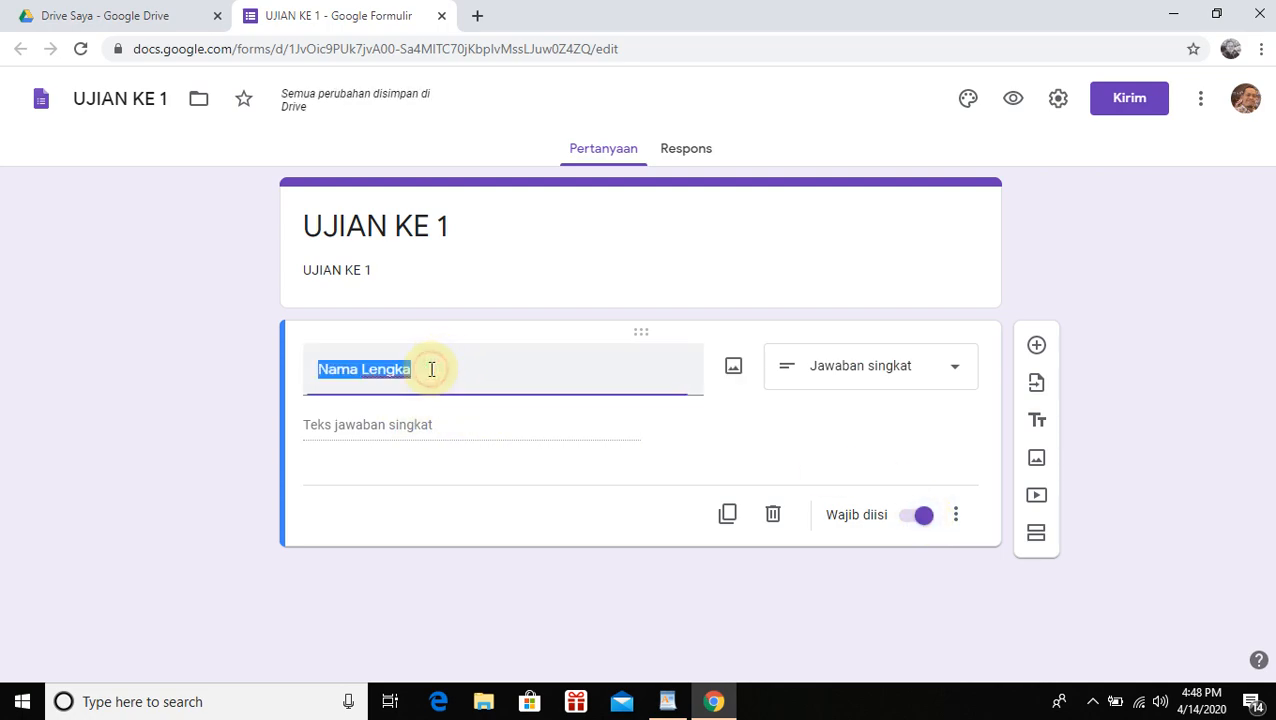
{"action": "left_click", "coordinate": [431, 369]}
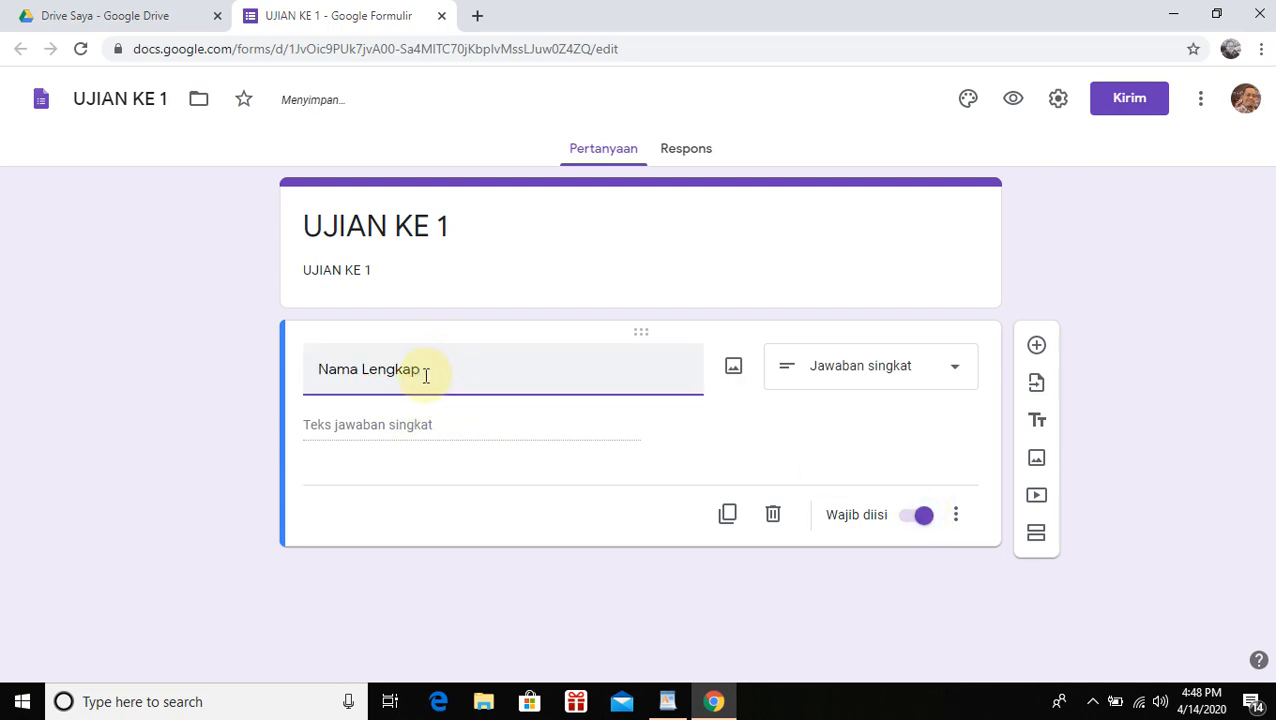
Add a second question titled 'Kelas' and make it a drop-down
{"action": "left_click", "coordinate": [1038, 350]}
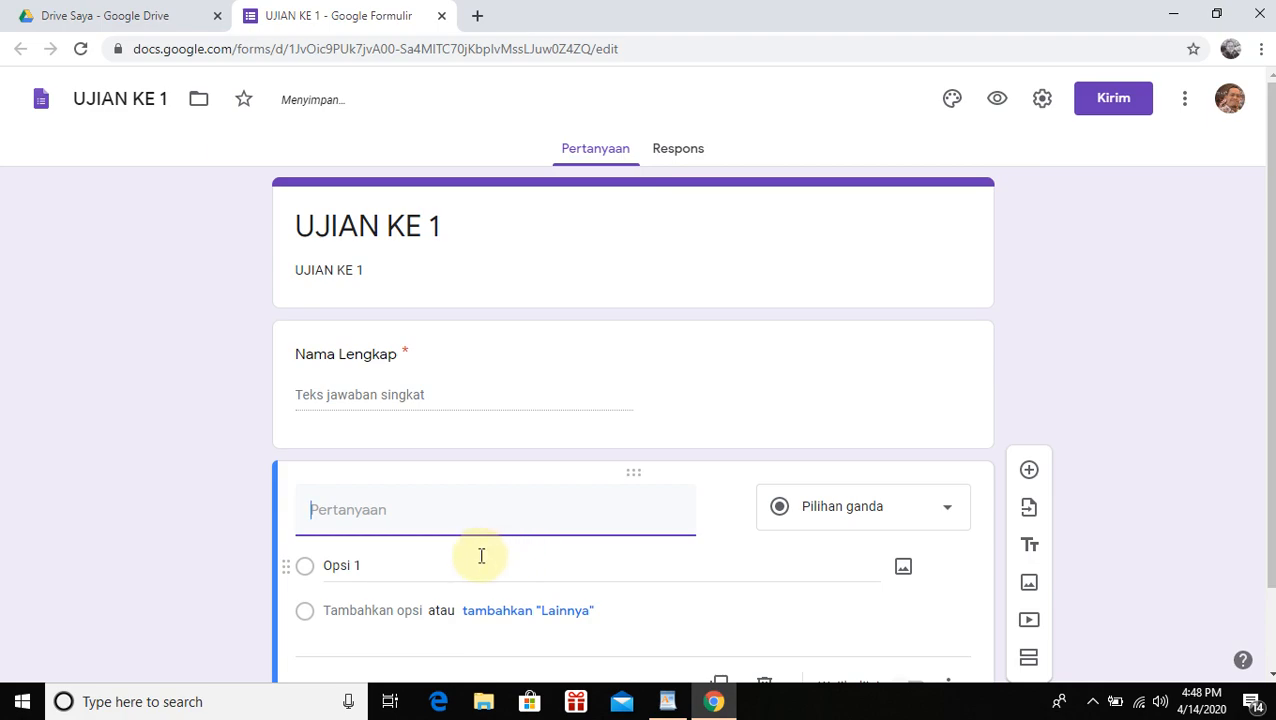
{"action": "type", "text": "Kelas"}
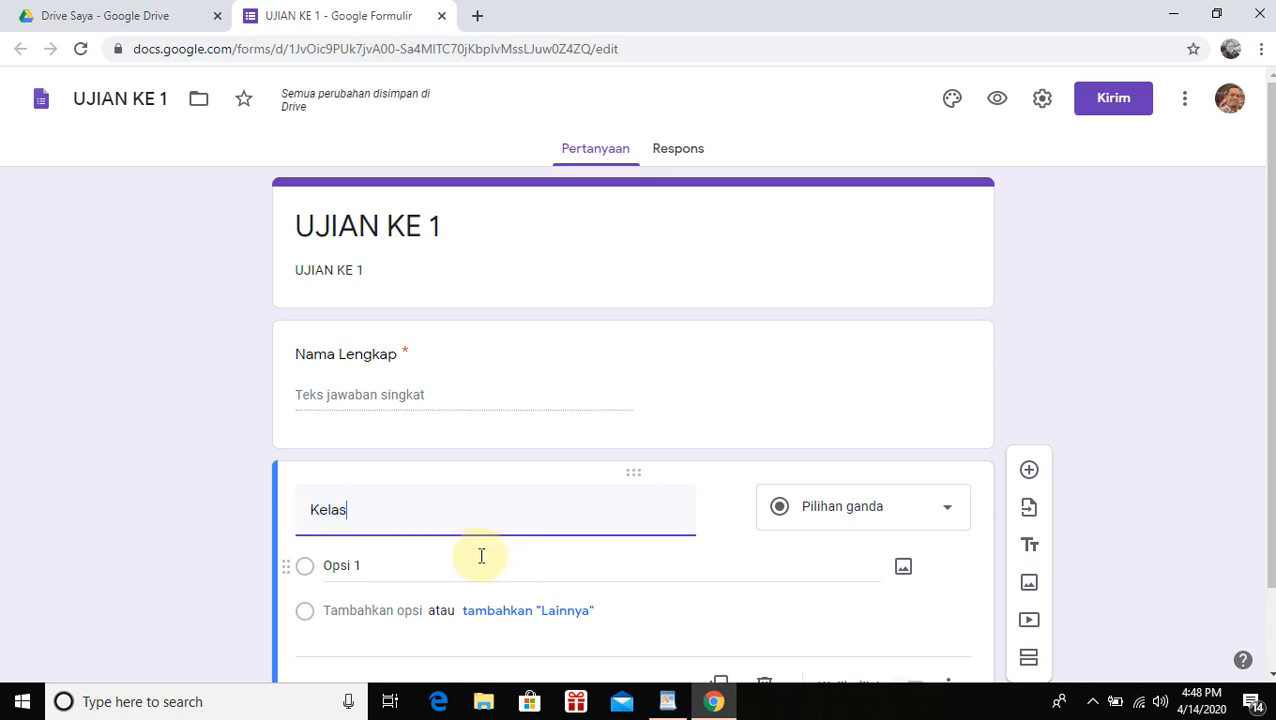
{"action": "scroll", "coordinate": [481, 556], "scroll_direction": "down", "scroll_amount": 1}
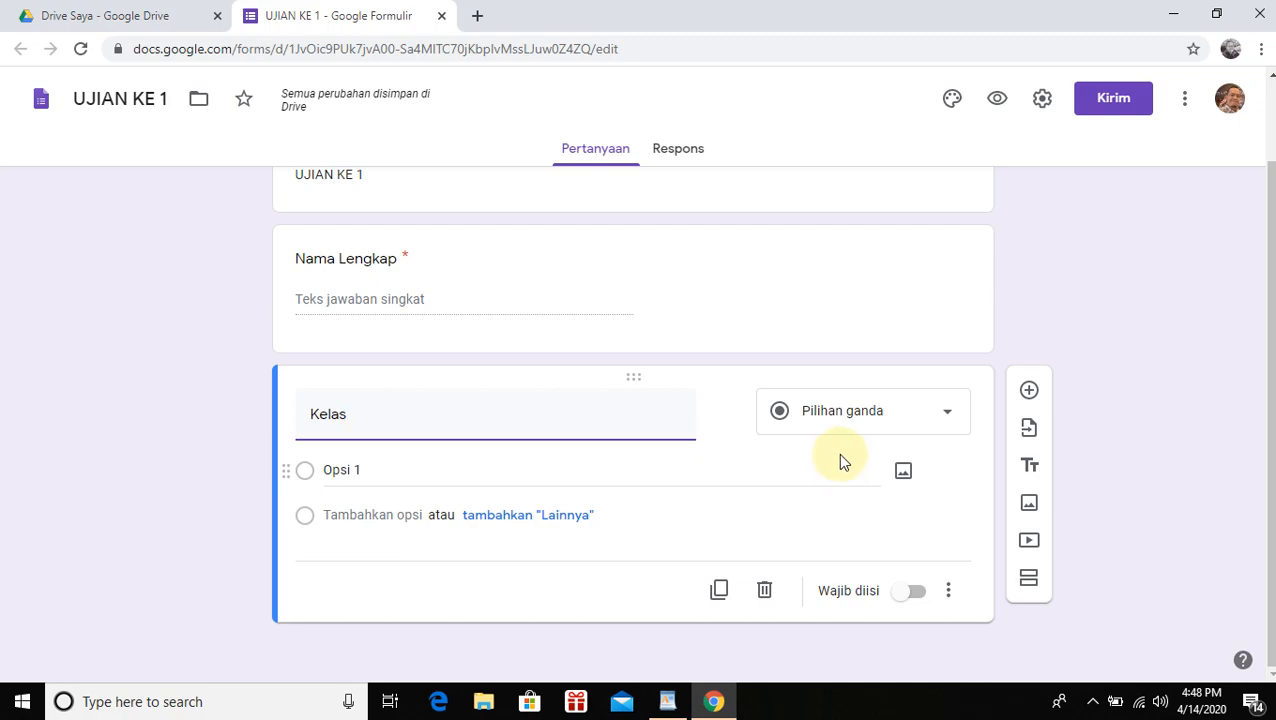
{"action": "left_click", "coordinate": [945, 418]}
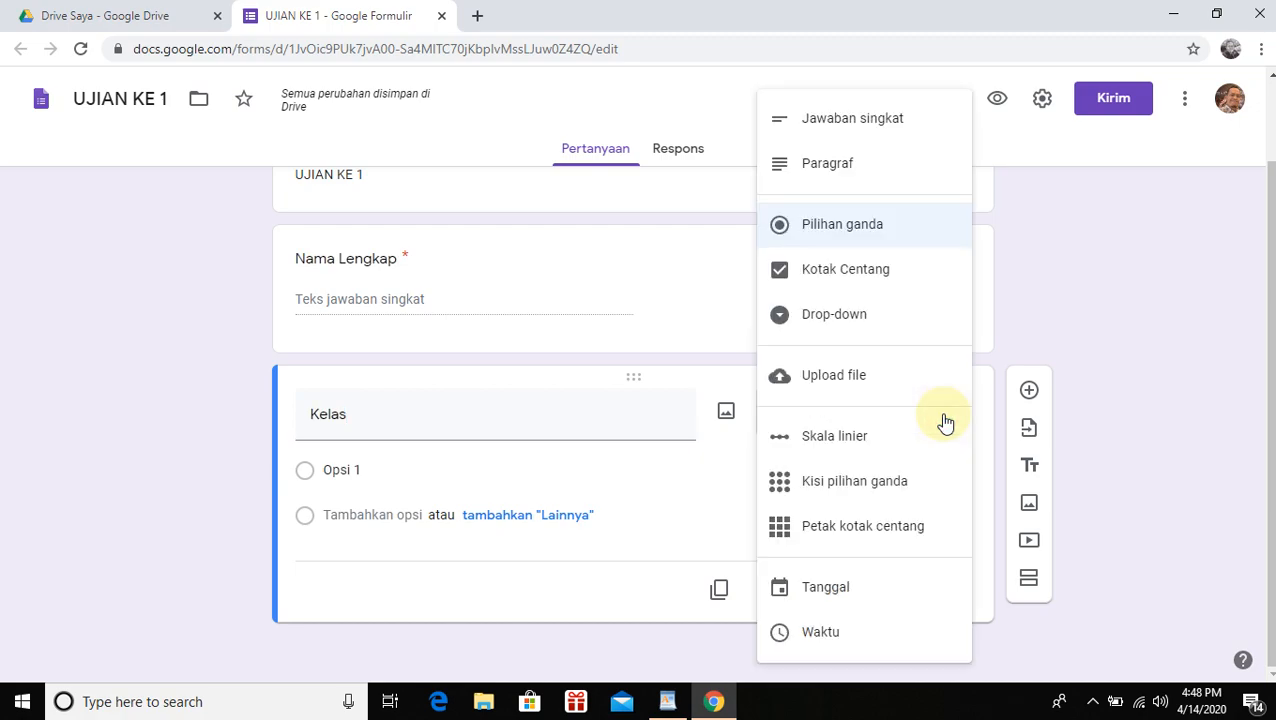
{"action": "left_click", "coordinate": [899, 328]}
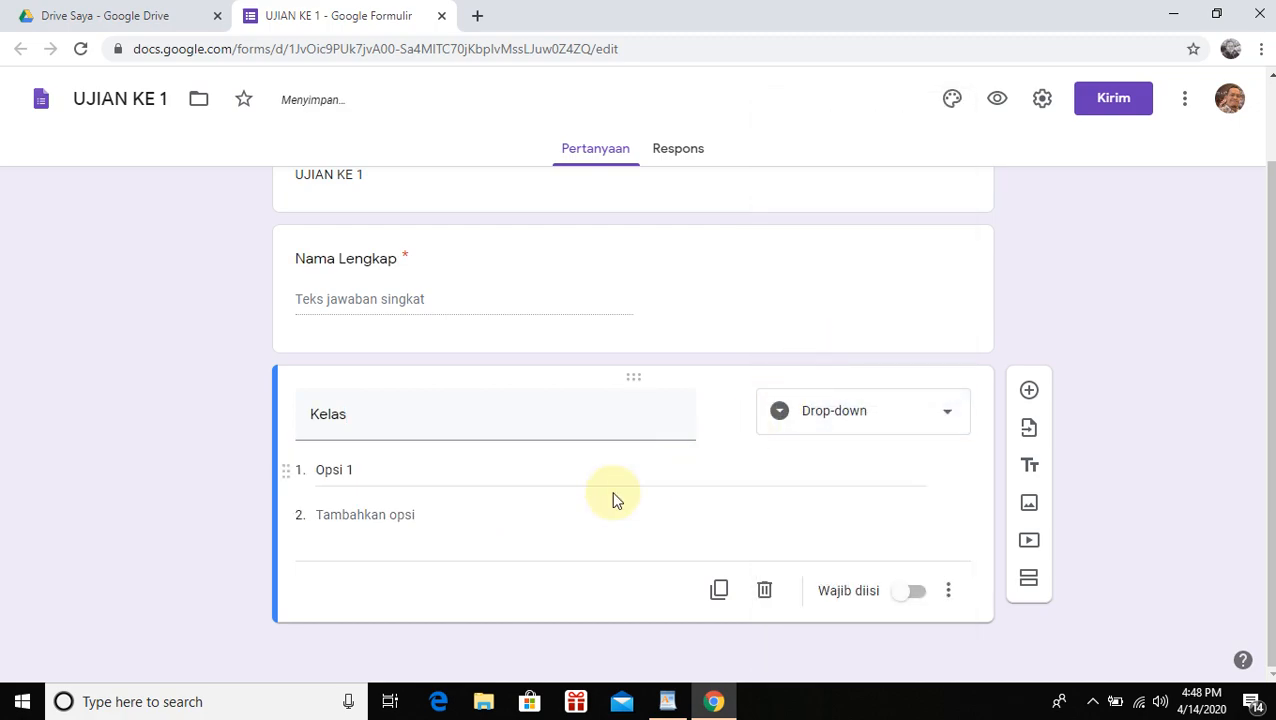
Enter the Kelas answer options 7A, 7B, 7C and 7D
{"action": "left_click", "coordinate": [399, 471]}
{"action": "type", "text": "7"}
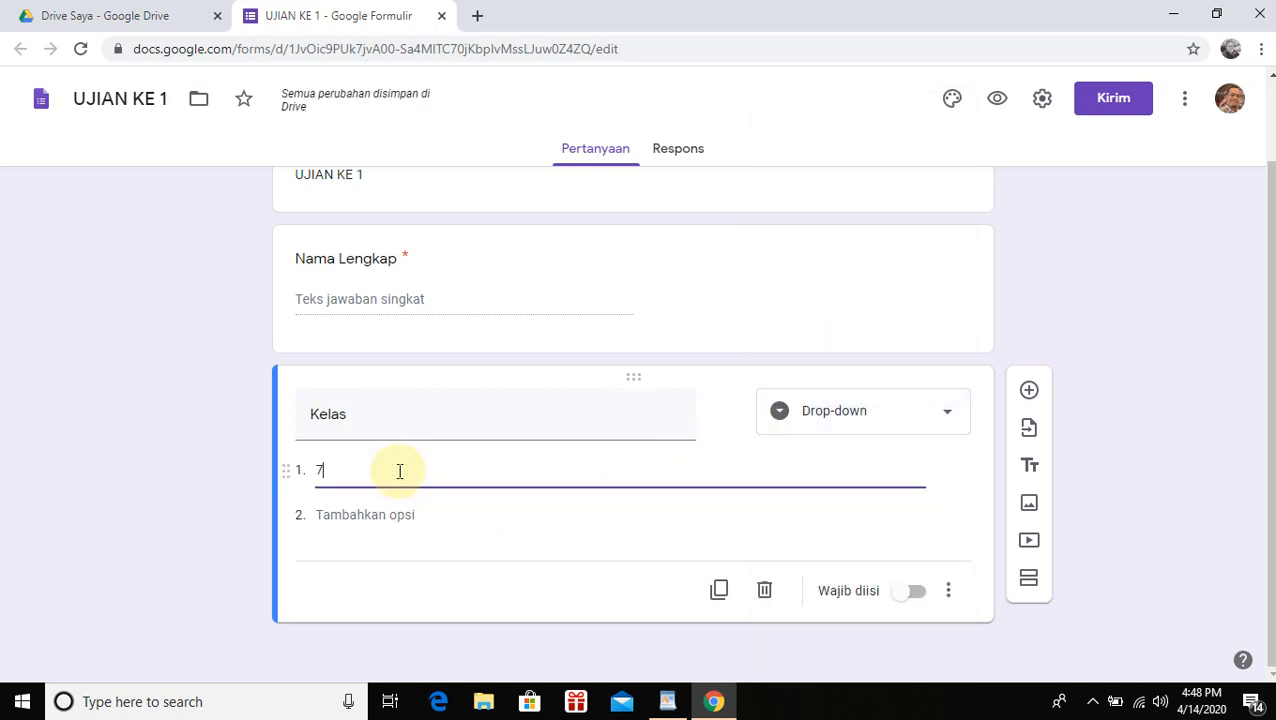
{"action": "type", "text": "aA"}
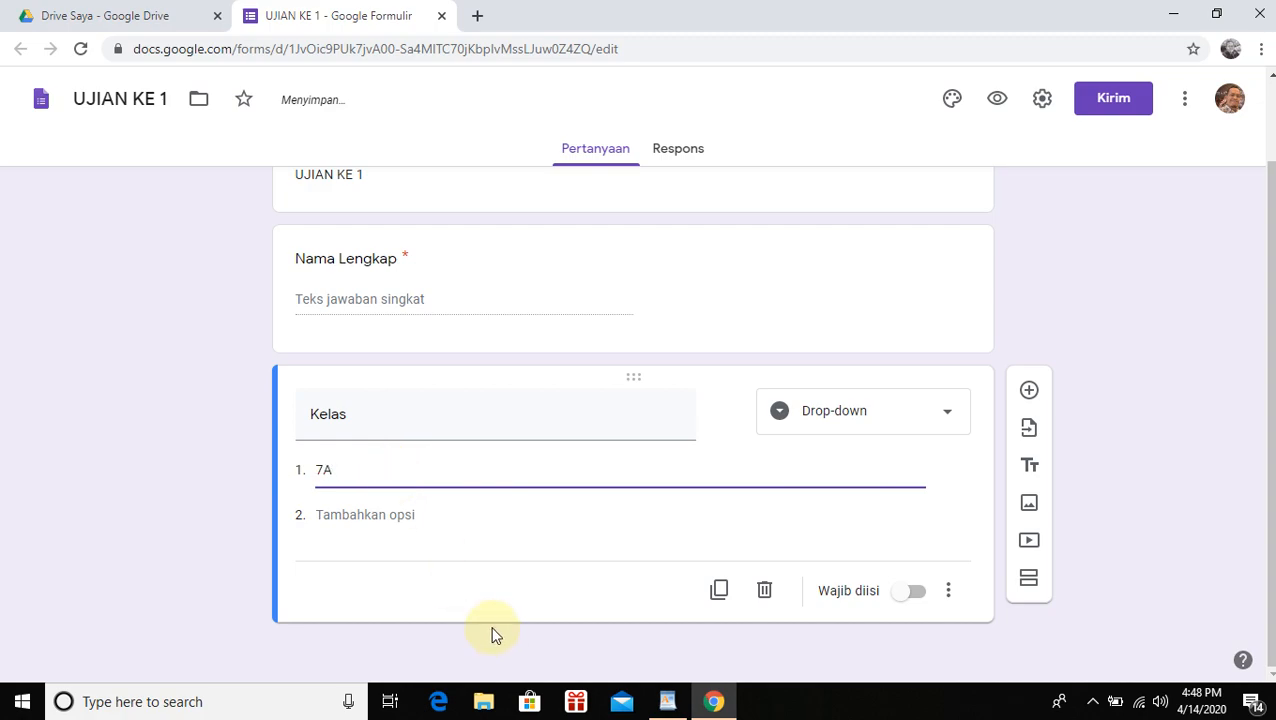
{"action": "left_click", "coordinate": [448, 524]}
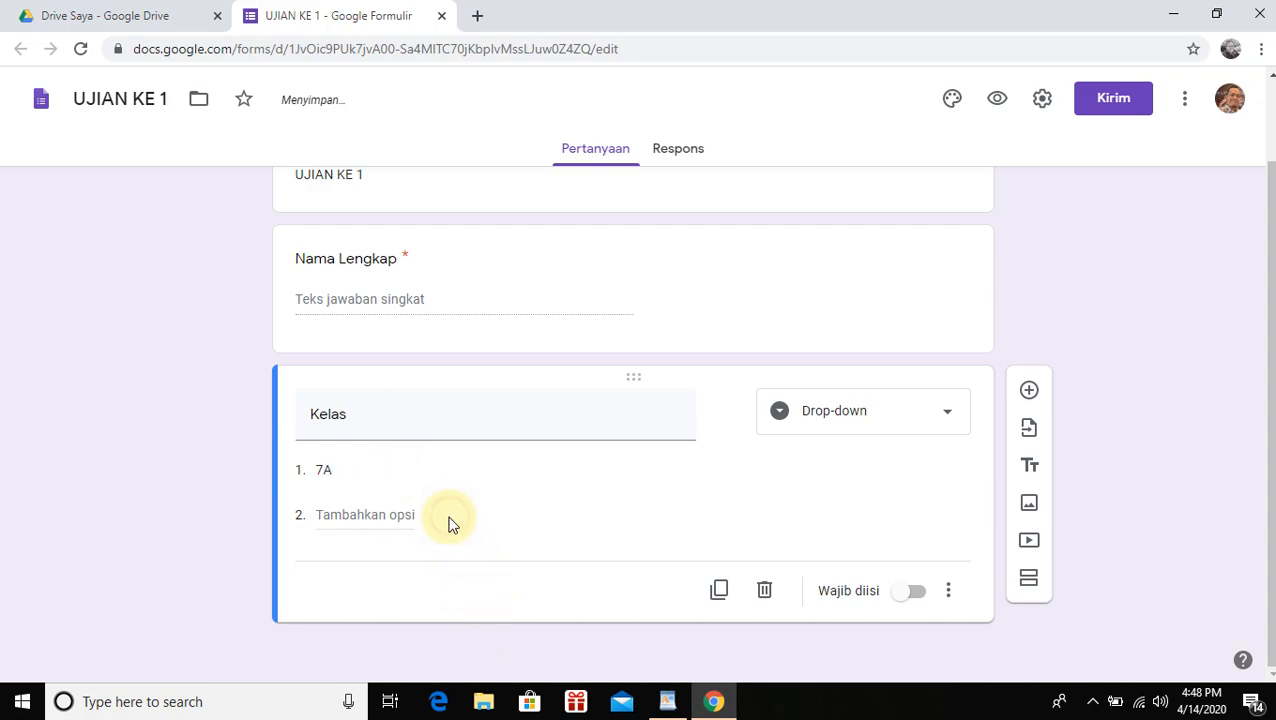
{"action": "left_click", "coordinate": [395, 517]}
{"action": "type", "text": "7B"}
{"action": "left_click", "coordinate": [400, 560]}
{"action": "type", "text": "7C"}
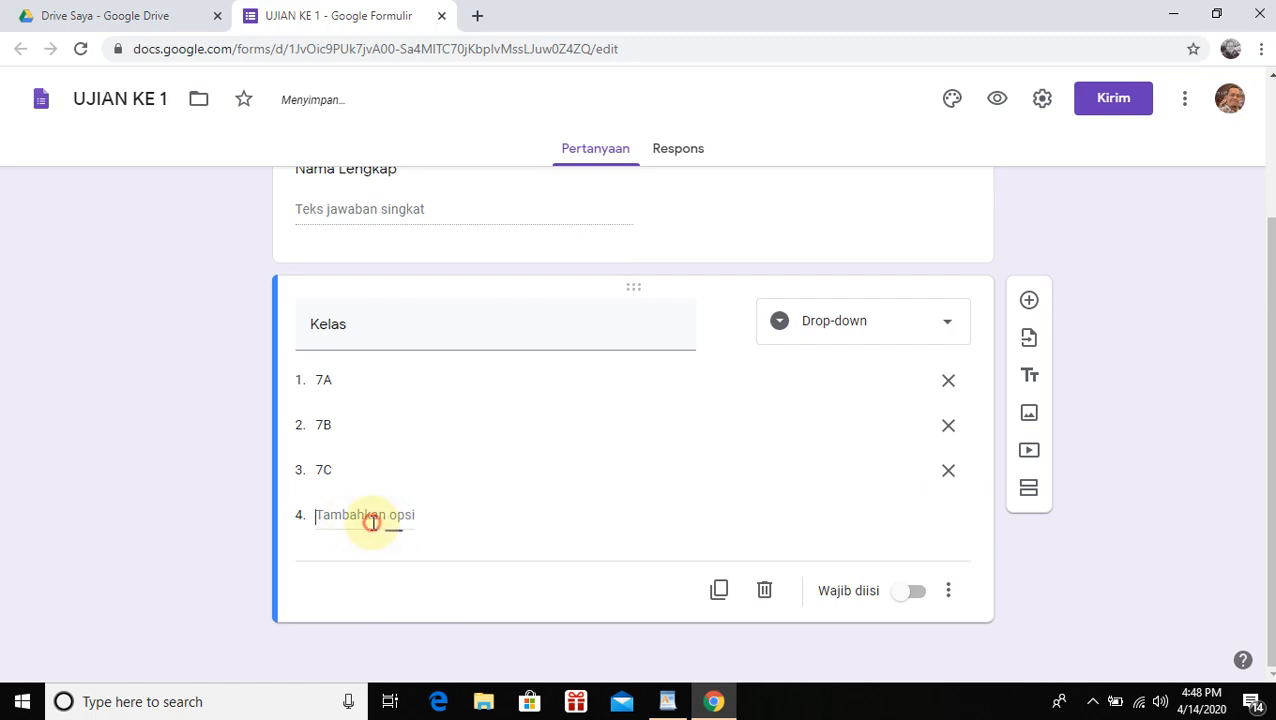
{"action": "left_click", "coordinate": [372, 520]}
{"action": "type", "text": "7D"}
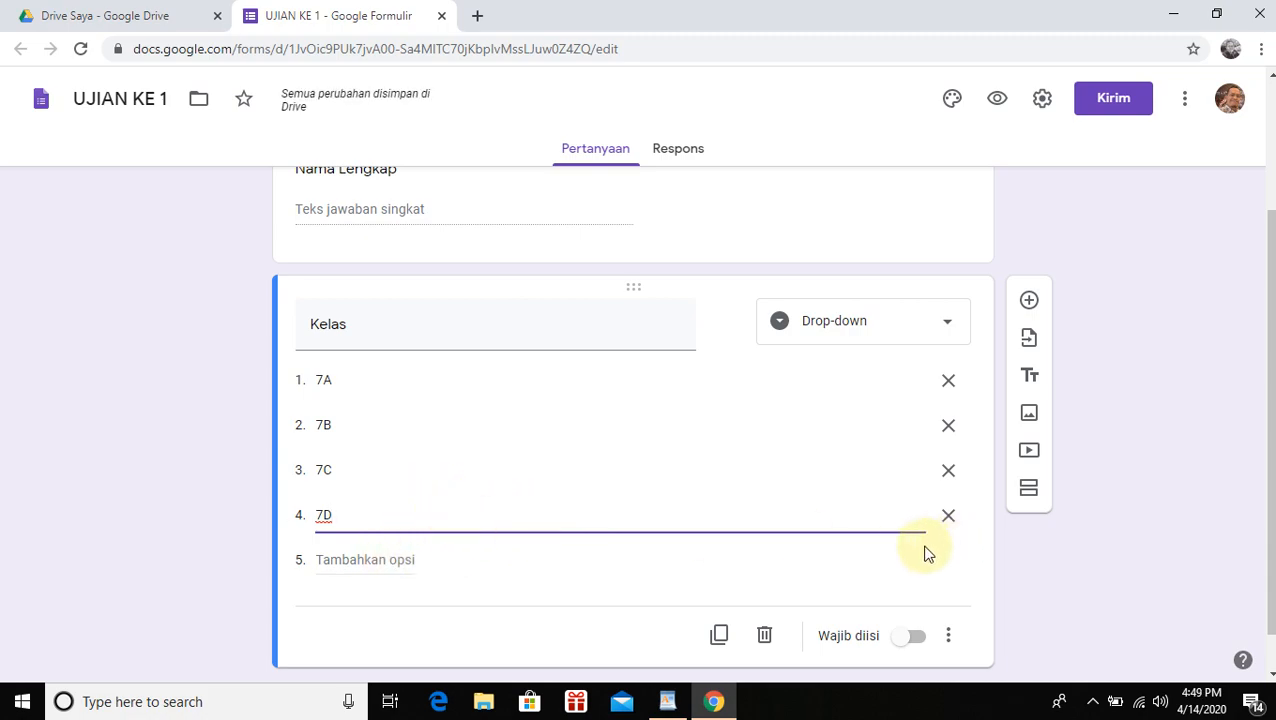
Make the Kelas question required
{"action": "scroll", "coordinate": [928, 643], "scroll_direction": "down", "scroll_amount": 1}
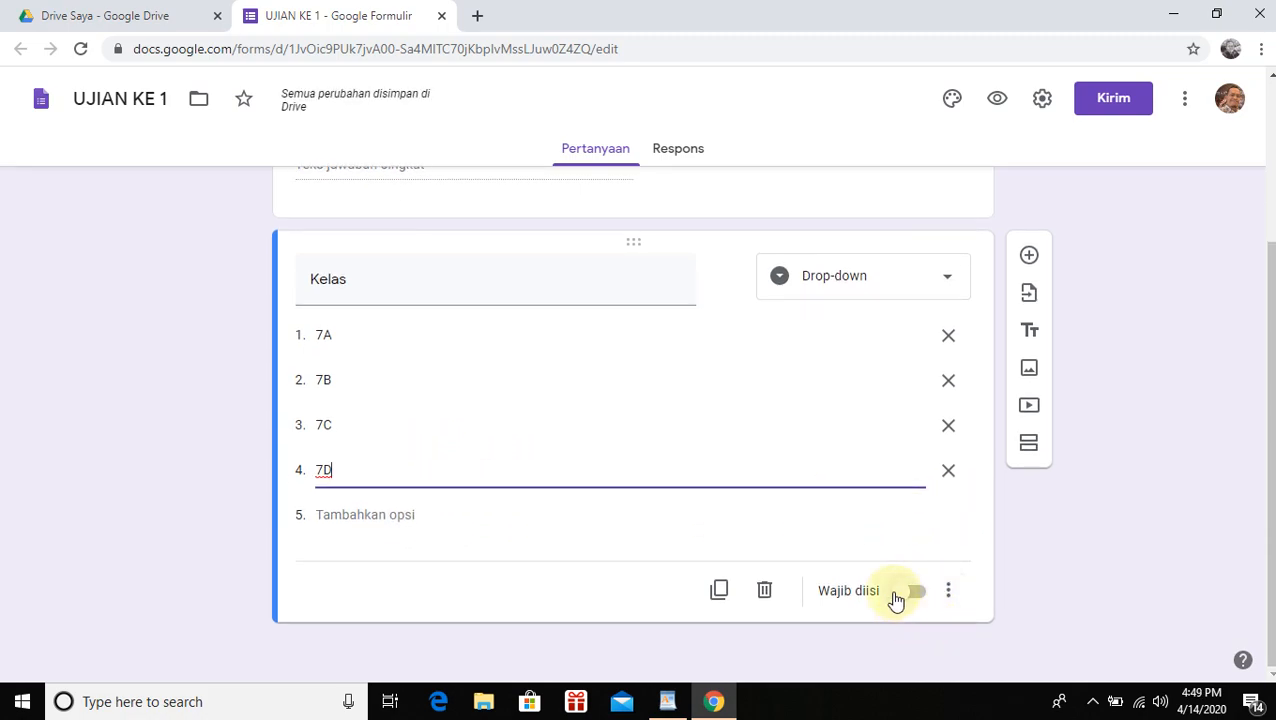
{"action": "left_click", "coordinate": [917, 597]}
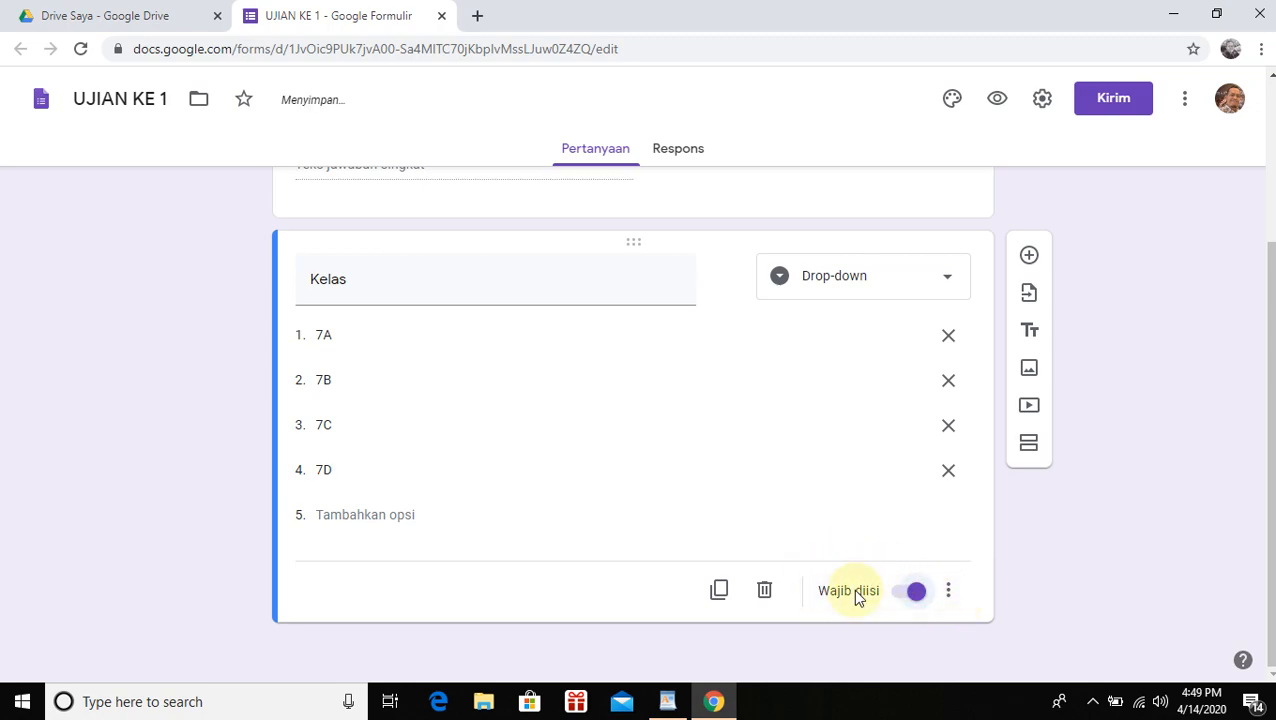
{"action": "scroll", "coordinate": [567, 420], "scroll_direction": "up", "scroll_amount": 1}
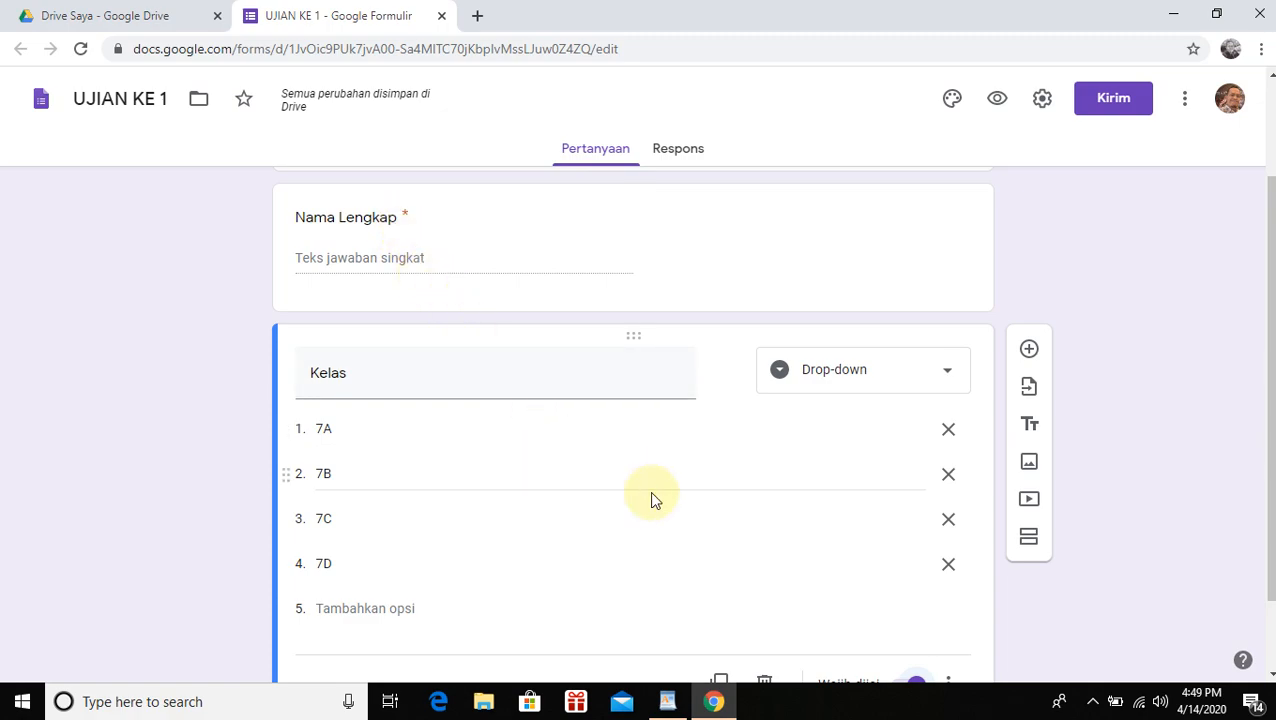
{"action": "scroll", "coordinate": [700, 510], "scroll_direction": "down", "scroll_amount": 1}
{"action": "scroll", "coordinate": [650, 478], "scroll_direction": "up", "scroll_amount": 2}
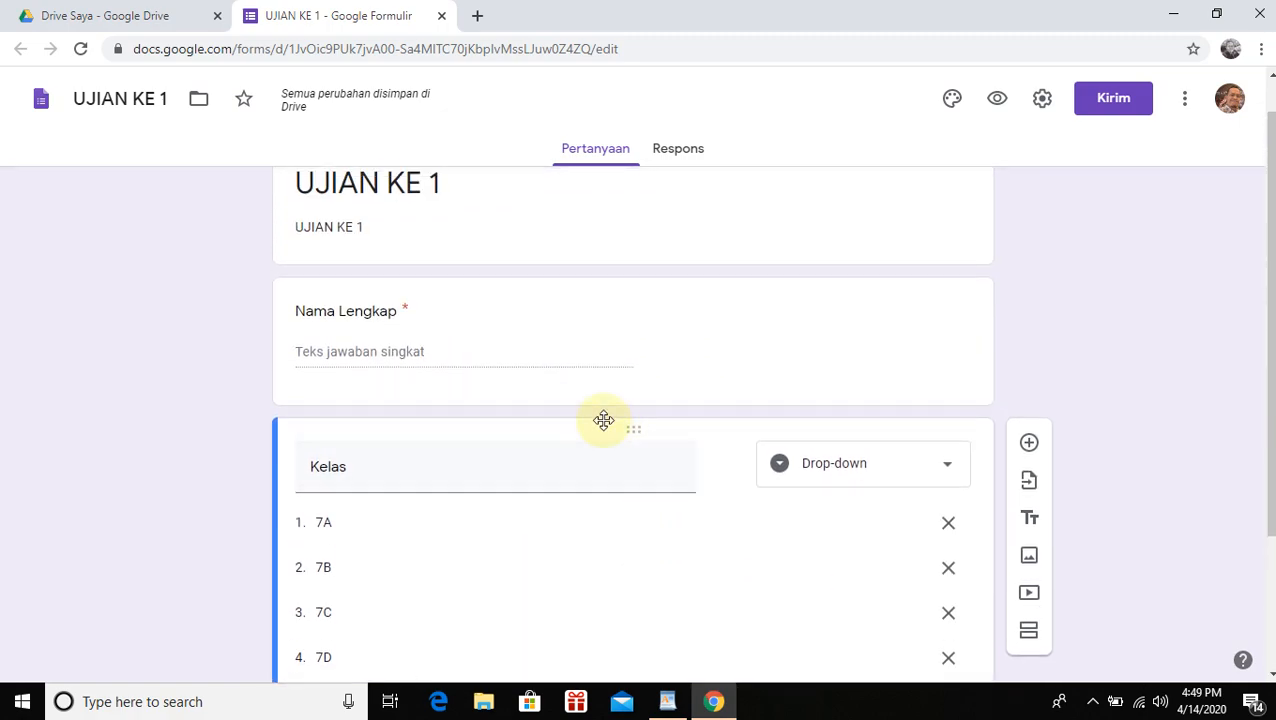
{"action": "scroll", "coordinate": [650, 515], "scroll_direction": "down", "scroll_amount": 2}
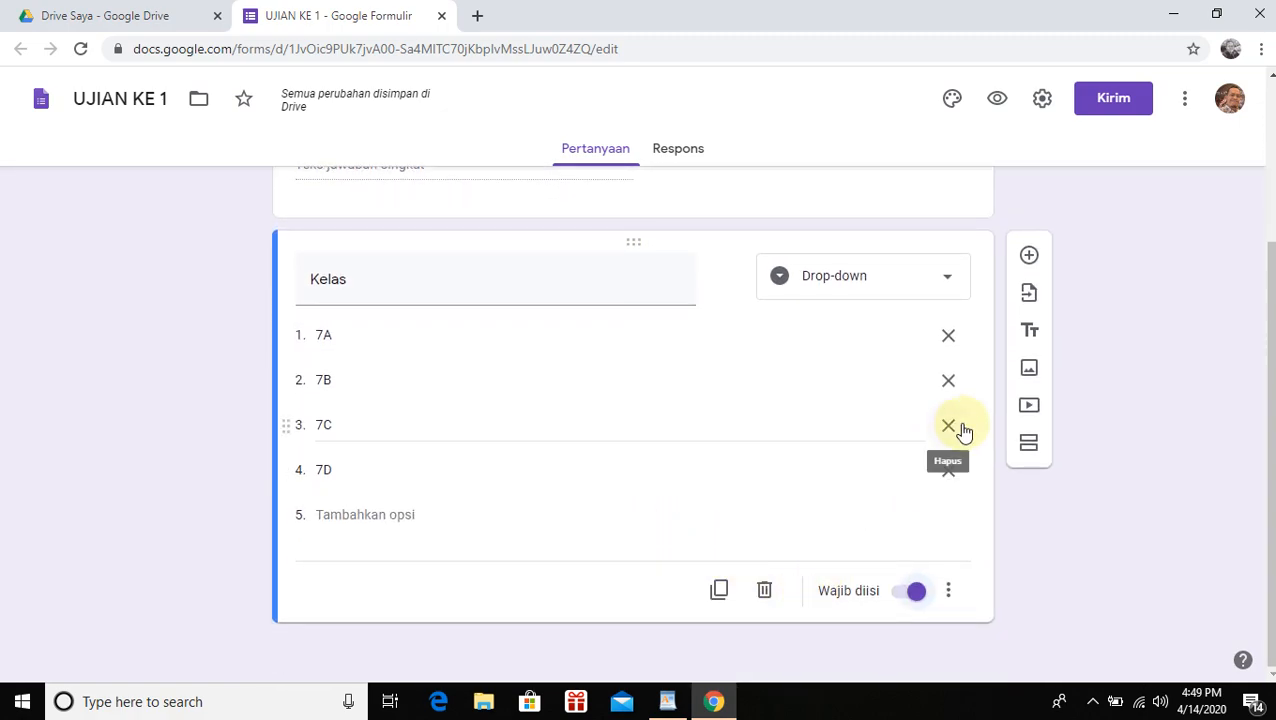
Add a third question titled 'Password'
{"action": "left_click", "coordinate": [1030, 258]}
{"action": "type", "text": "p"}
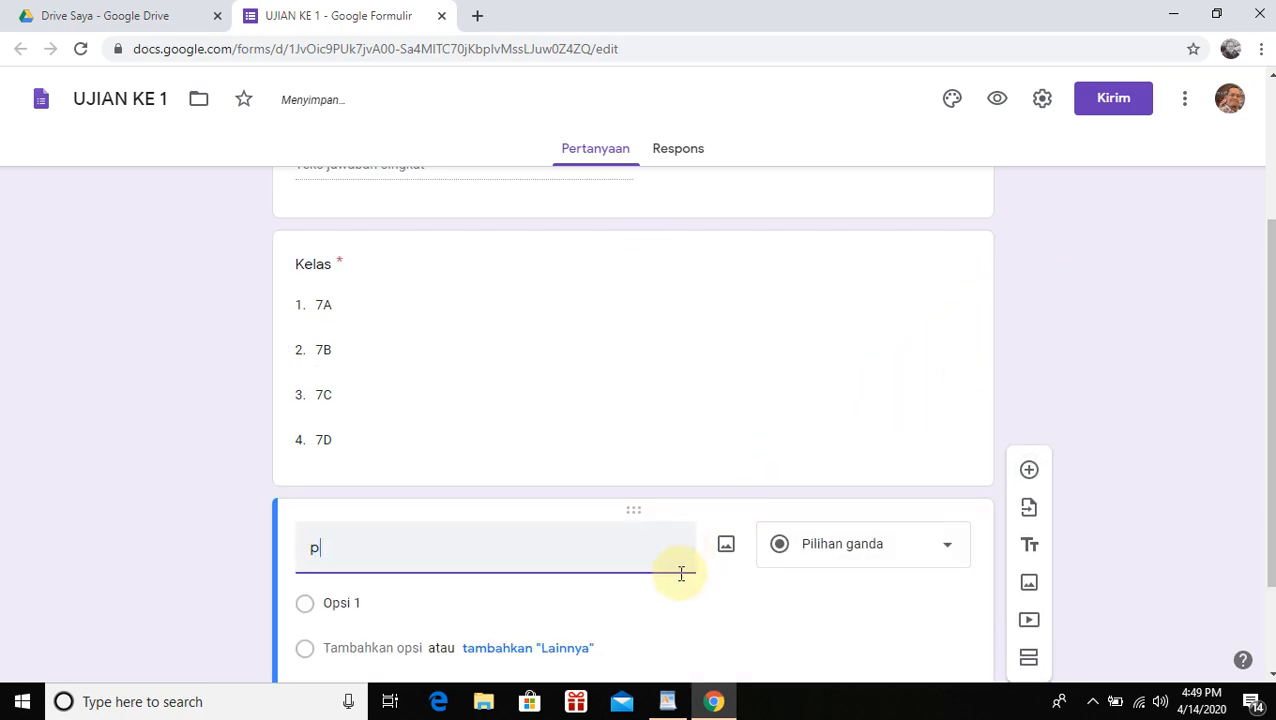
{"action": "key", "text": "BackSpace"}
{"action": "type", "text": "Password"}
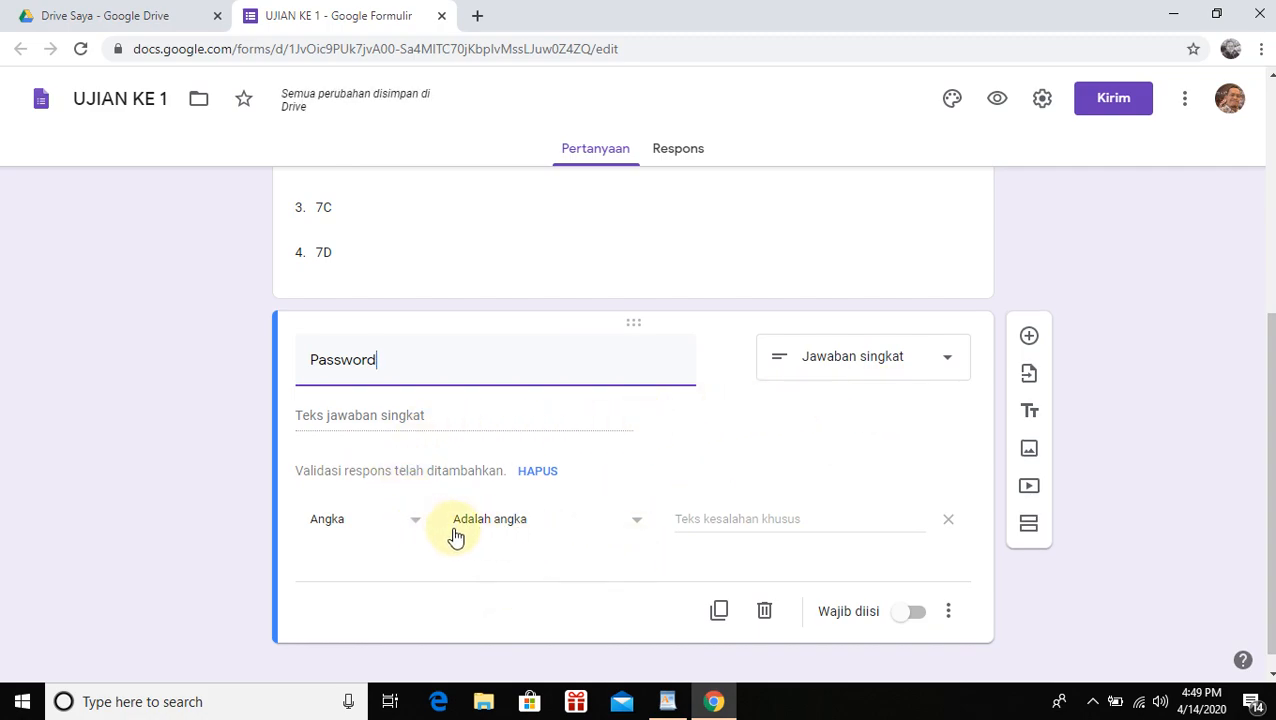
Set the Password question's response validation to Teks > Berisi
{"action": "left_click", "coordinate": [407, 533]}
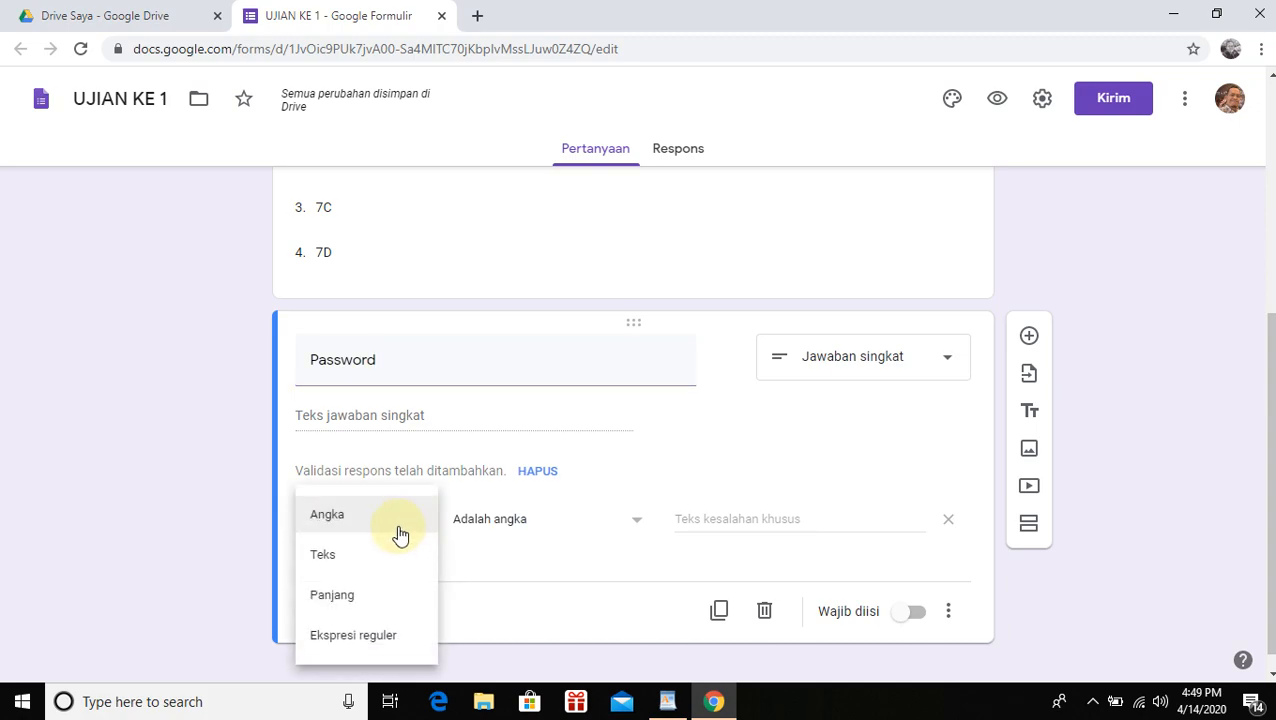
{"action": "left_click", "coordinate": [342, 556]}
{"action": "left_click", "coordinate": [593, 520]}
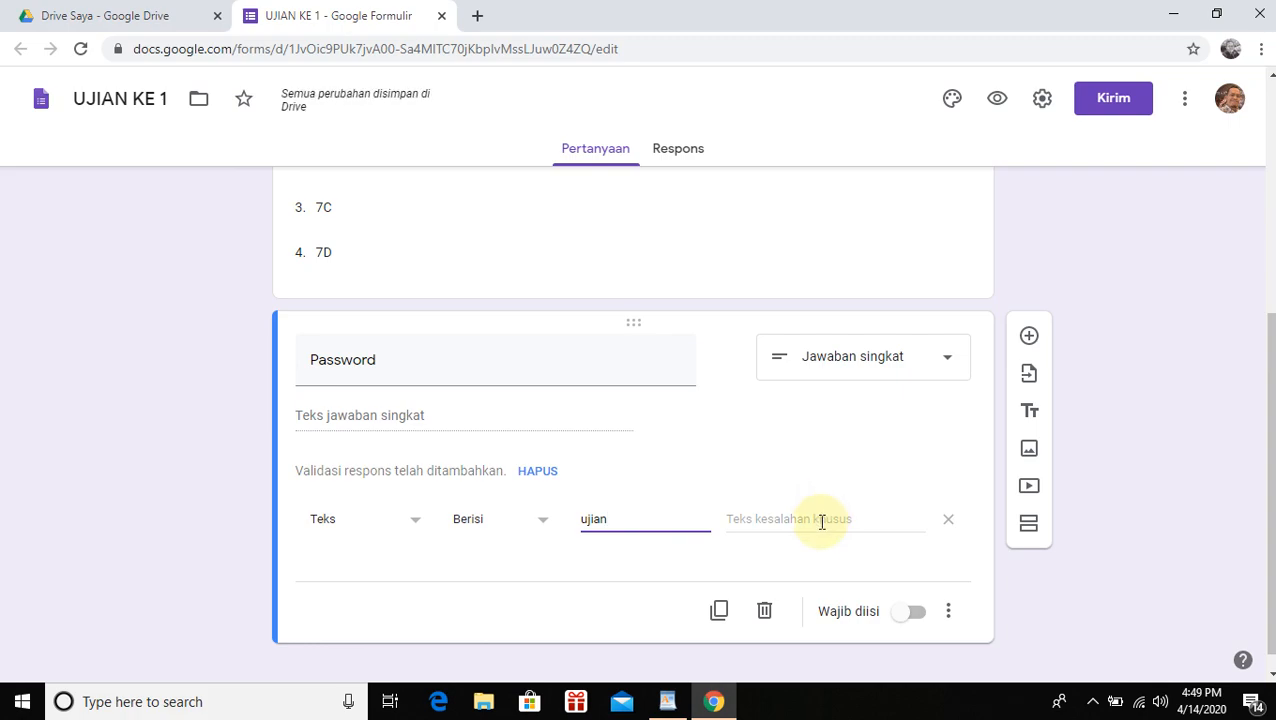
{"action": "left_click", "coordinate": [821, 521]}
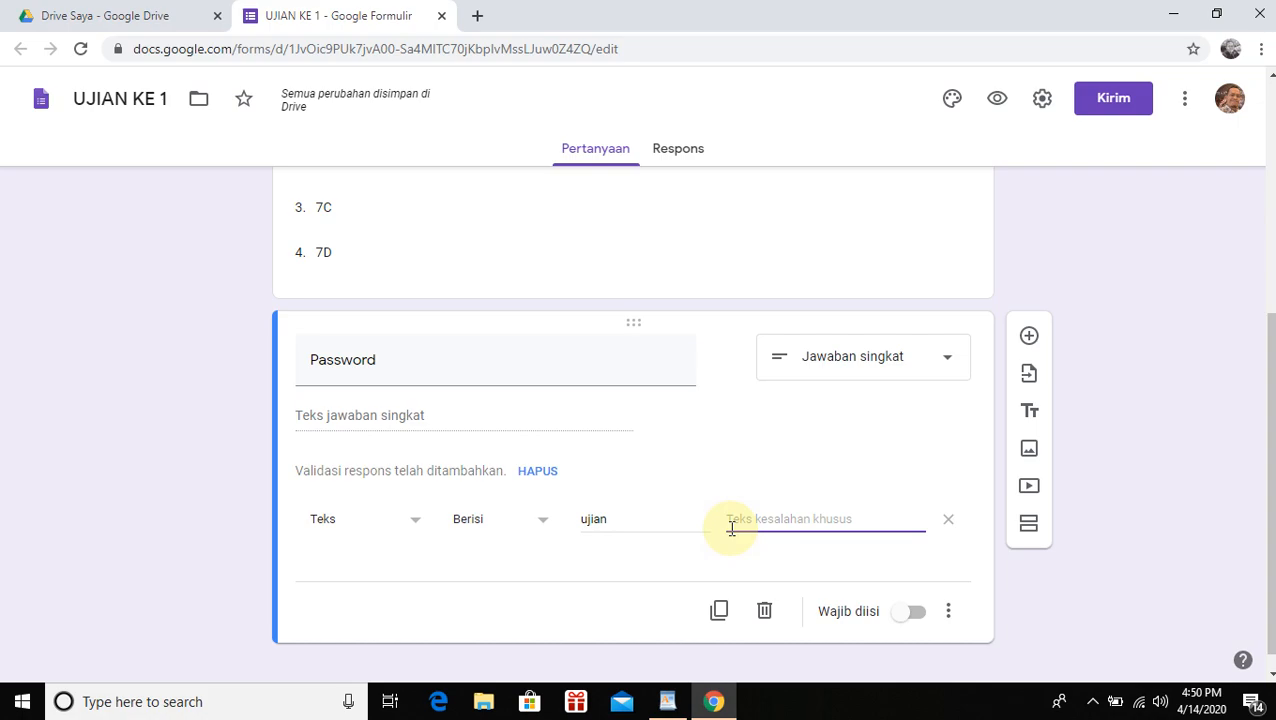
Enter the error message 'Maaf password anda salah, silahkan hubungi guru mata pelajaran'
{"action": "type", "text": "Maaf"}
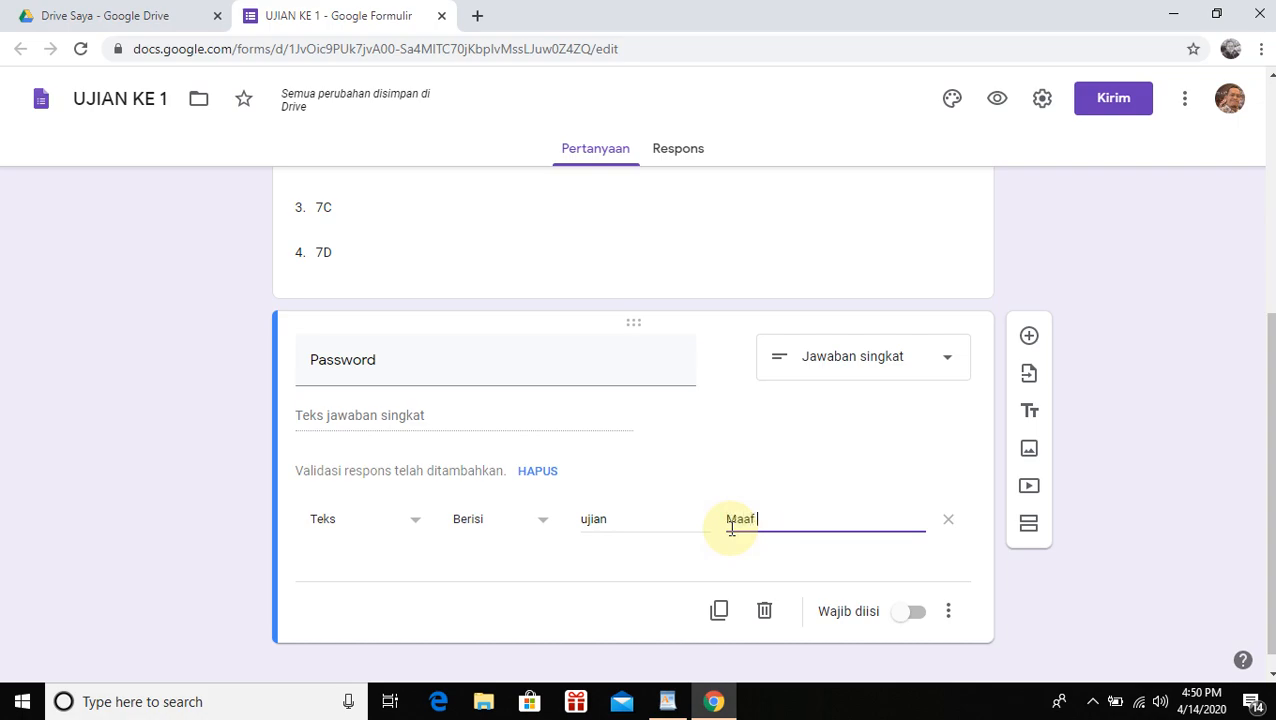
{"action": "type", "text": " passwo"}
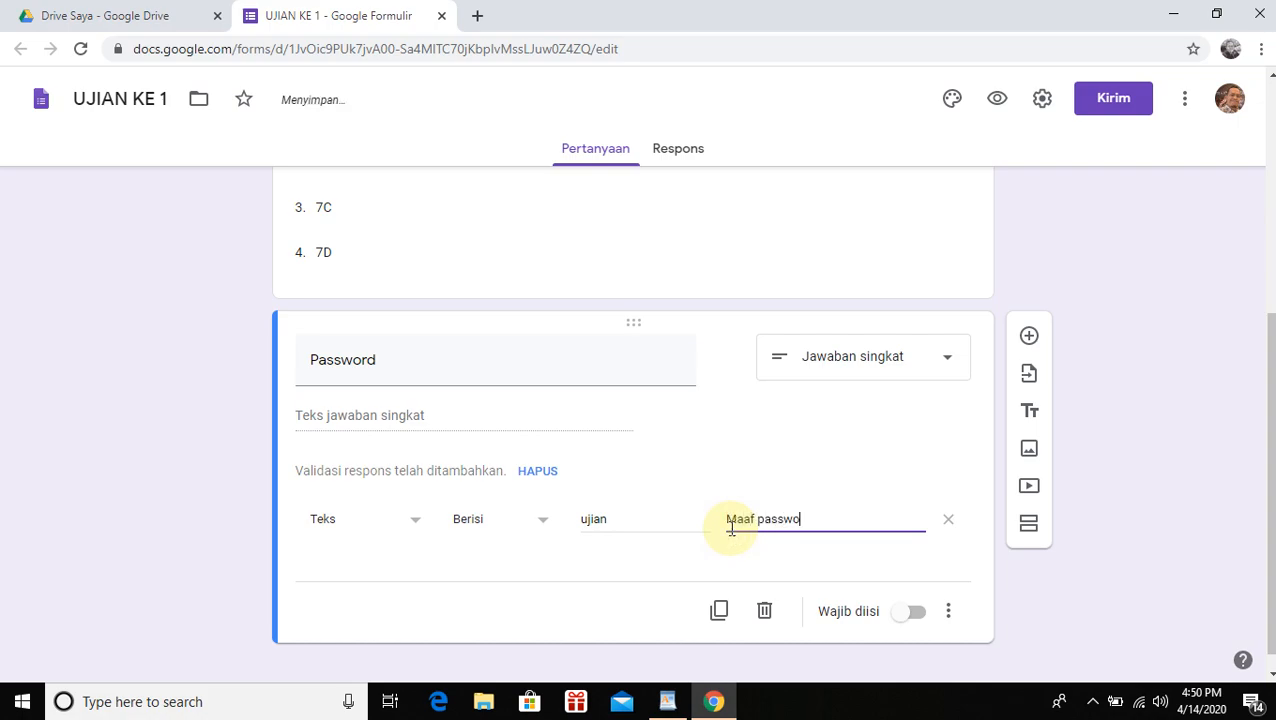
{"action": "type", "text": "rd"}
{"action": "type", "text": "anda salah, silahkan hubungi "}
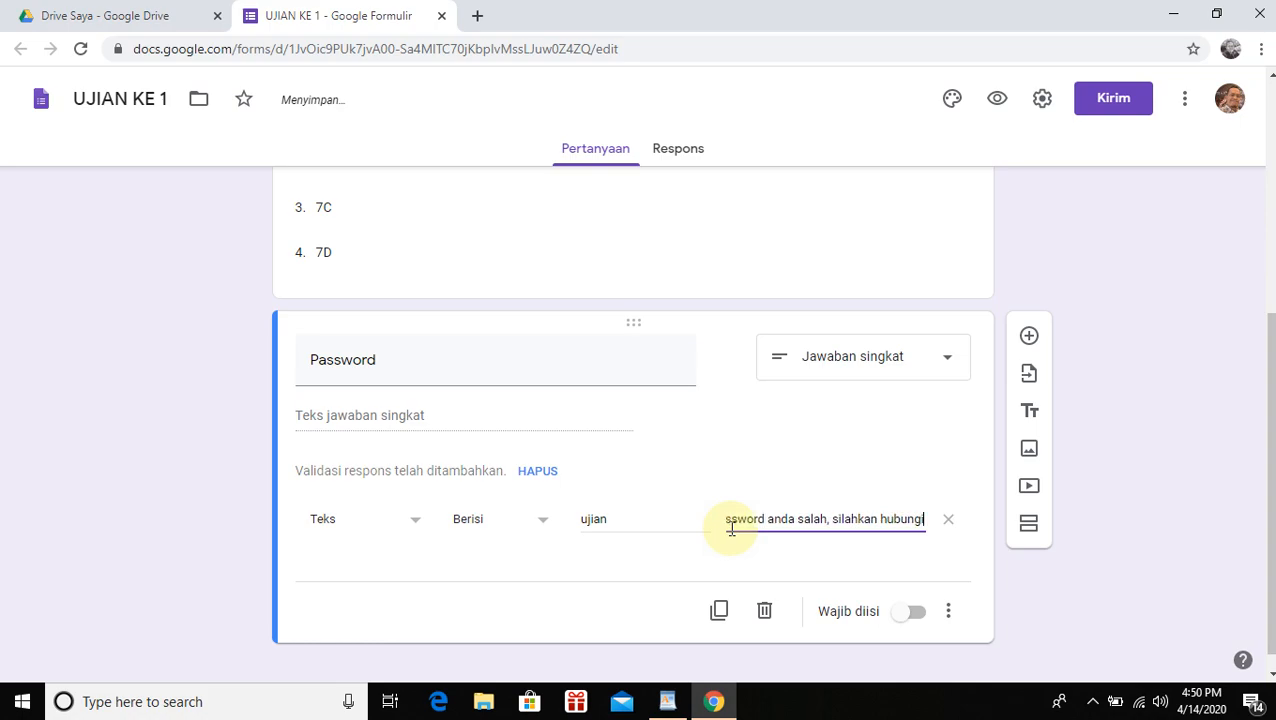
{"action": "type", "text": "gur"}
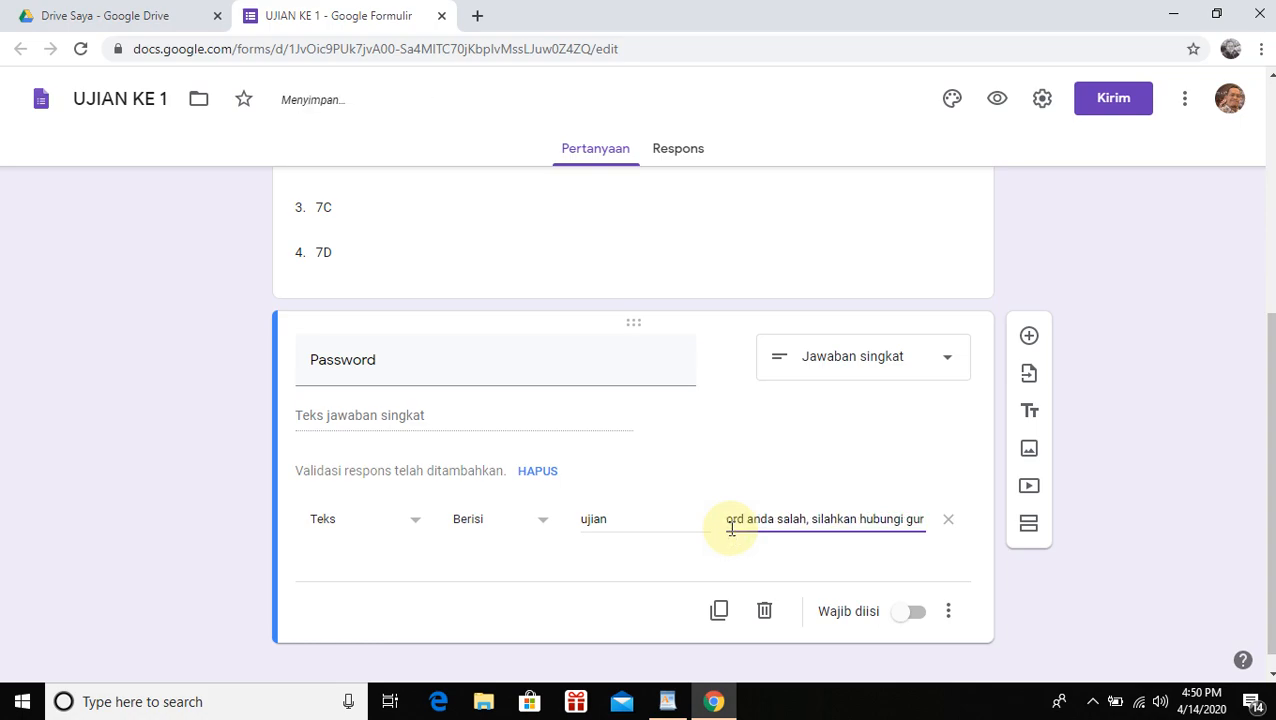
{"action": "type", "text": "u yang"}
{"action": "key", "text": "BackSpace"}
{"action": "key", "text": "BackSpace"}
{"action": "key", "text": "BackSpace"}
{"action": "type", "text": "m"}
{"action": "key", "text": "BackSpace"}
{"action": "key", "text": "BackSpace"}
{"action": "type", "text": "mapa"}
{"action": "key", "text": "BackSpace"}
{"action": "key", "text": "BackSpace"}
{"action": "type", "text": "ta"}
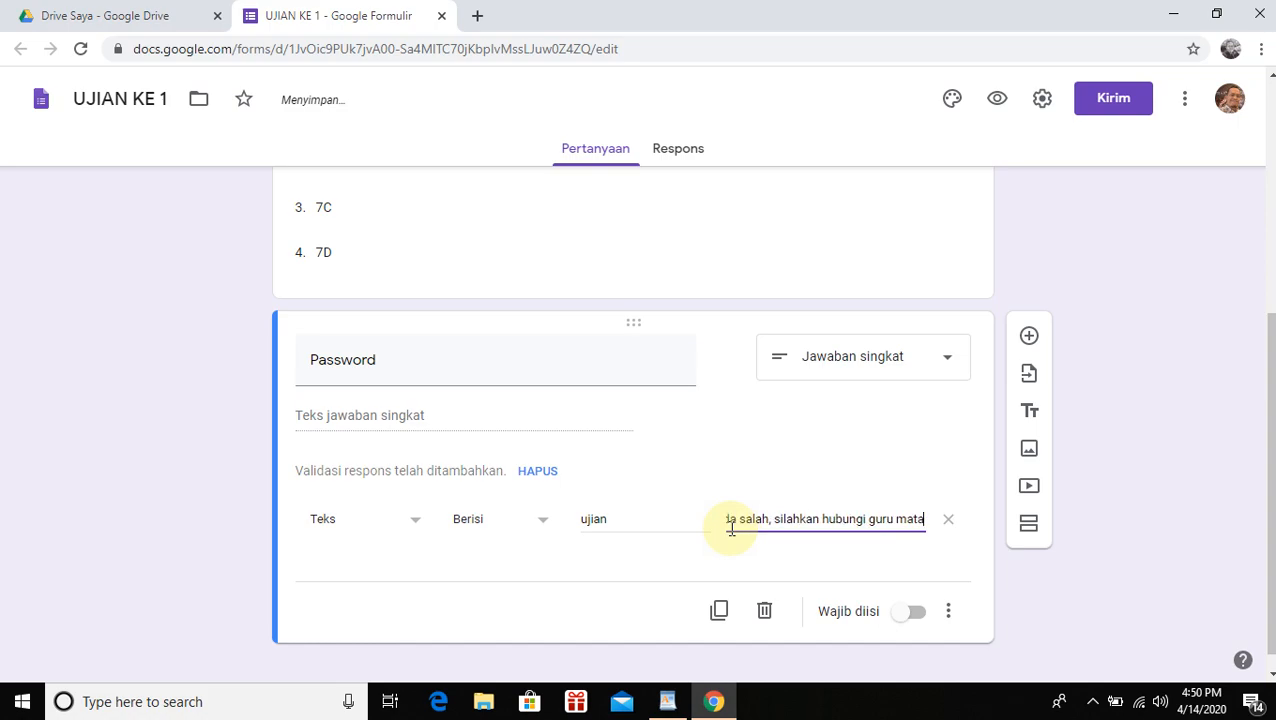
{"action": "type", "text": " pelajaran"}
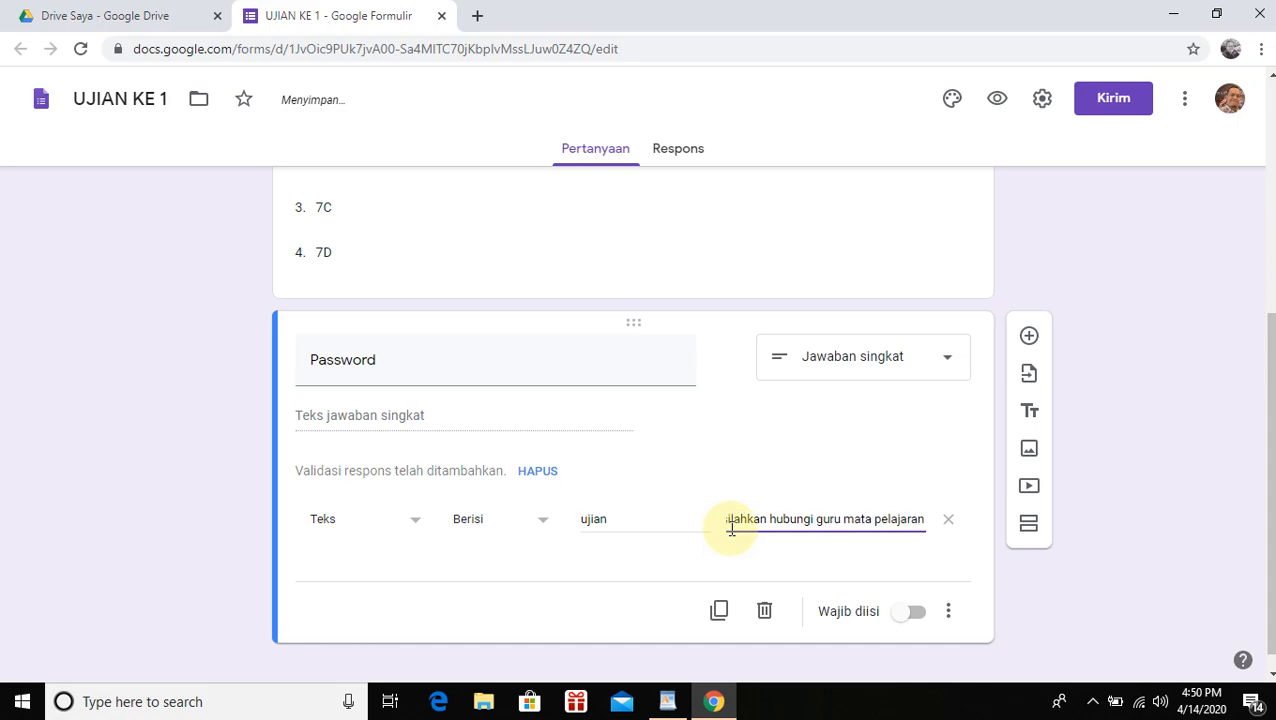
Set the required text to 'ujian' and review the error message wording
{"action": "left_click", "coordinate": [595, 521]}
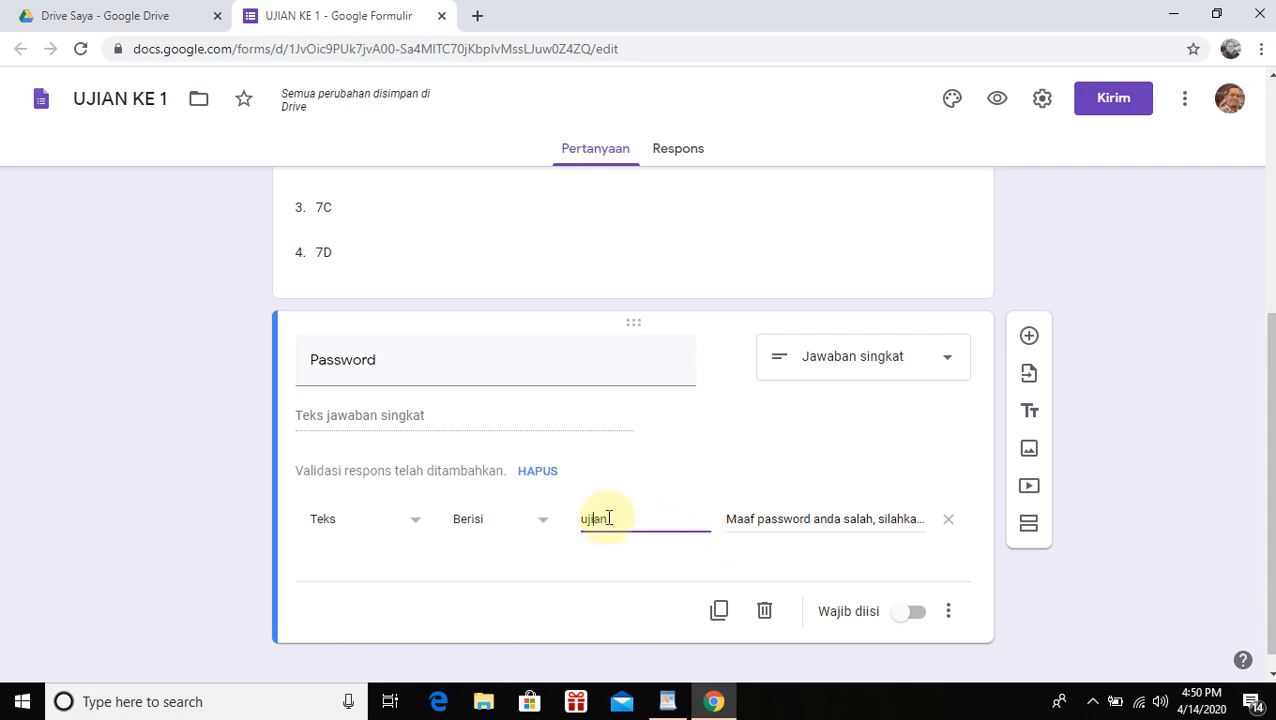
{"action": "double_click", "coordinate": [593, 518]}
{"action": "type", "text": "ujian"}
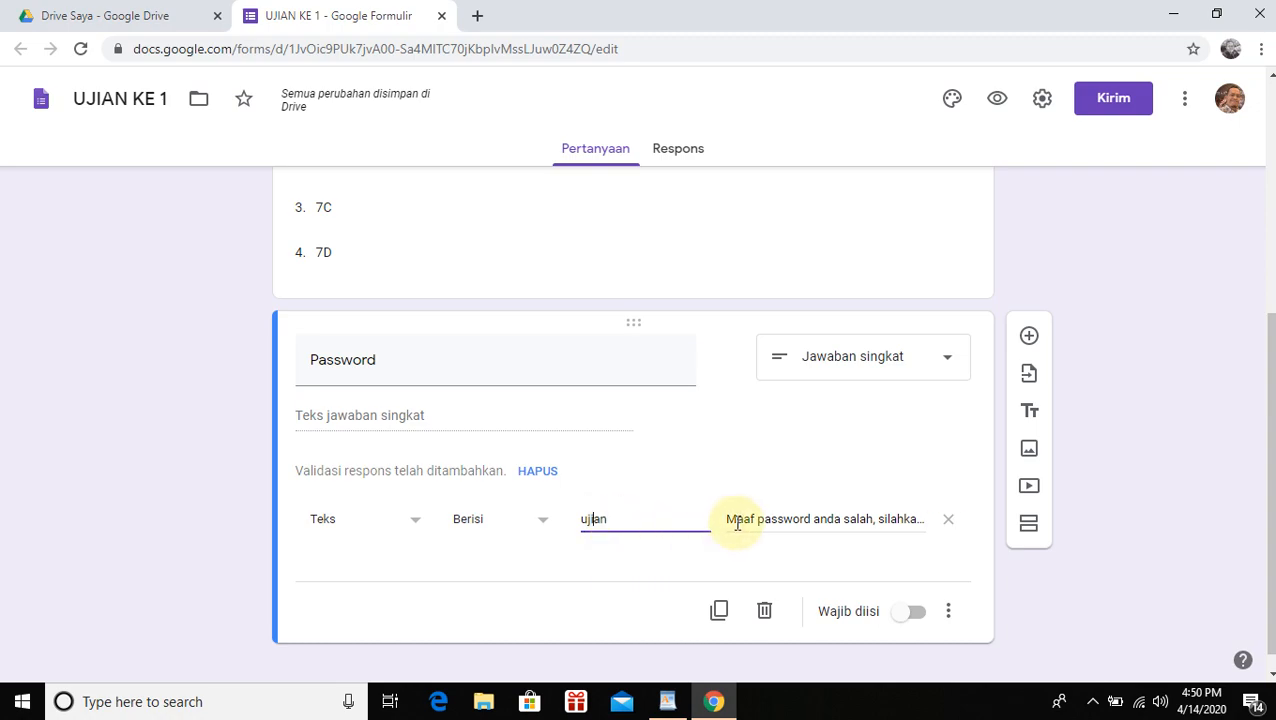
{"action": "left_click_drag", "start_coordinate": [736, 521], "coordinate": [922, 520]}
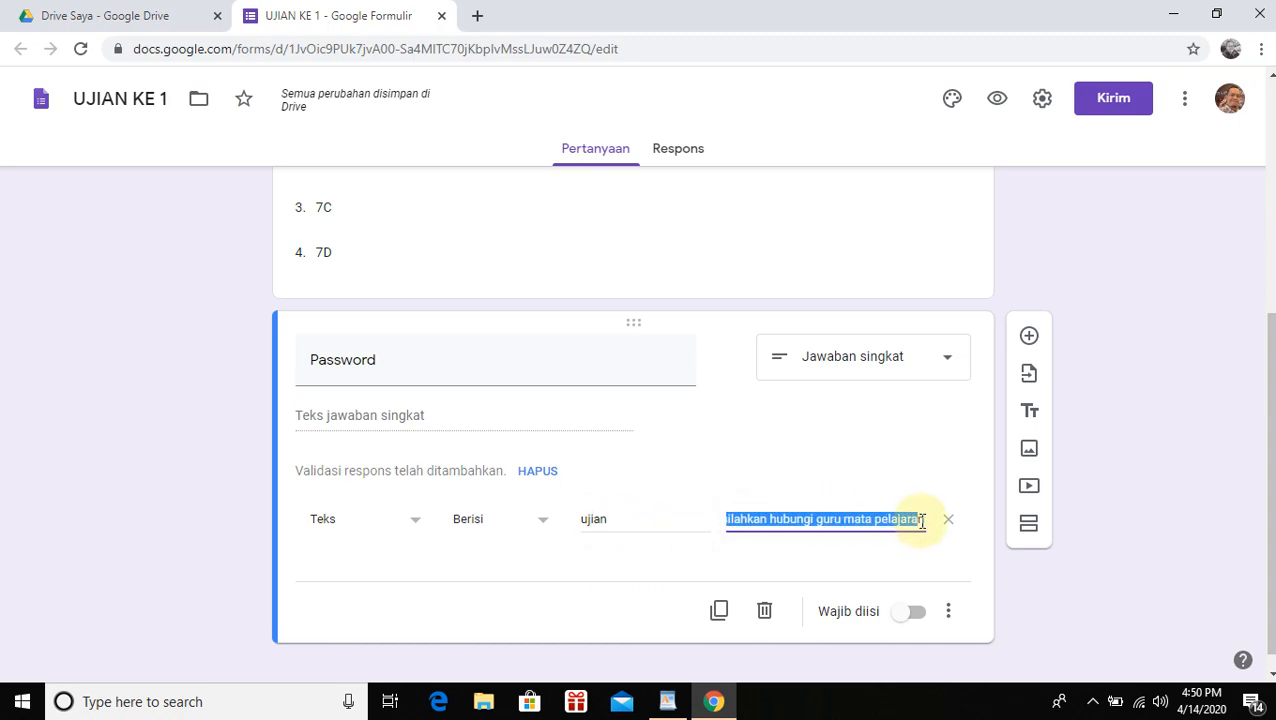
{"action": "left_click", "coordinate": [818, 520]}
{"action": "left_click_drag", "start_coordinate": [737, 521], "coordinate": [762, 523]}
{"action": "left_click", "coordinate": [763, 519]}
{"action": "left_click_drag", "start_coordinate": [851, 520], "coordinate": [874, 520]}
Turn on Wajib diisi for the Password question
{"action": "scroll", "coordinate": [877, 530], "scroll_direction": "up", "scroll_amount": 4}
{"action": "scroll", "coordinate": [878, 534], "scroll_direction": "down", "scroll_amount": 5}
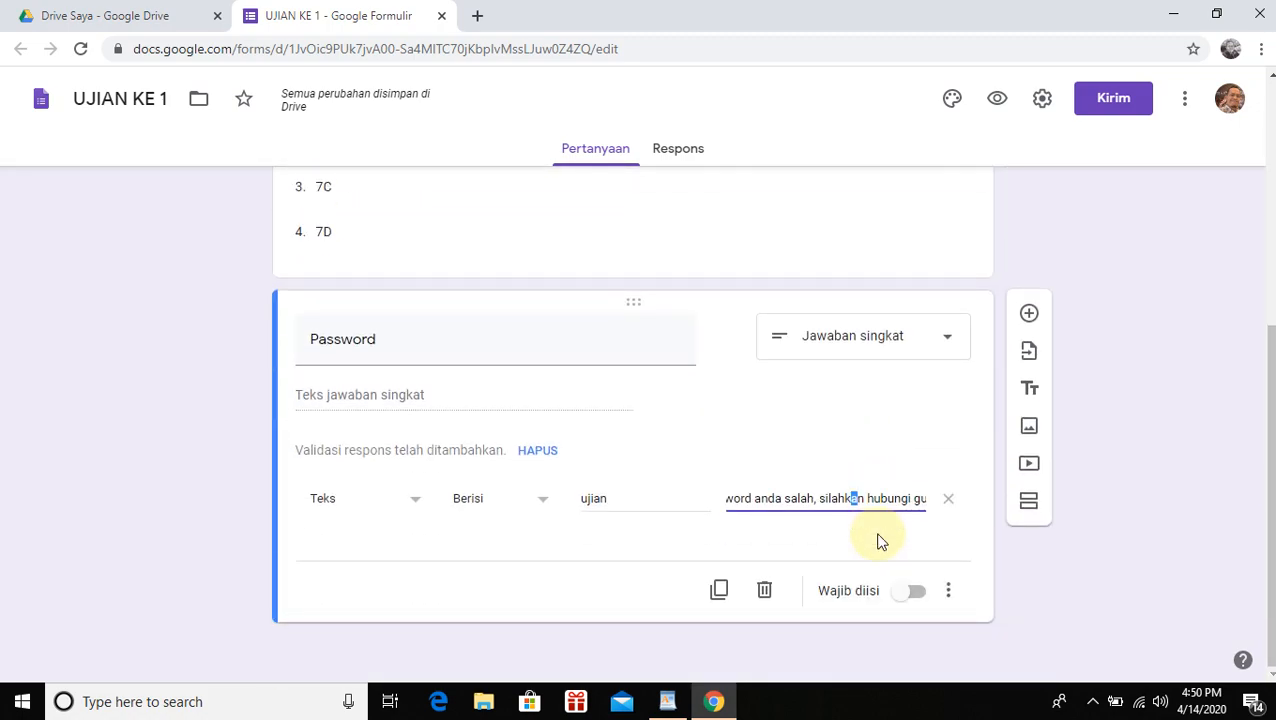
{"action": "left_click", "coordinate": [916, 594]}
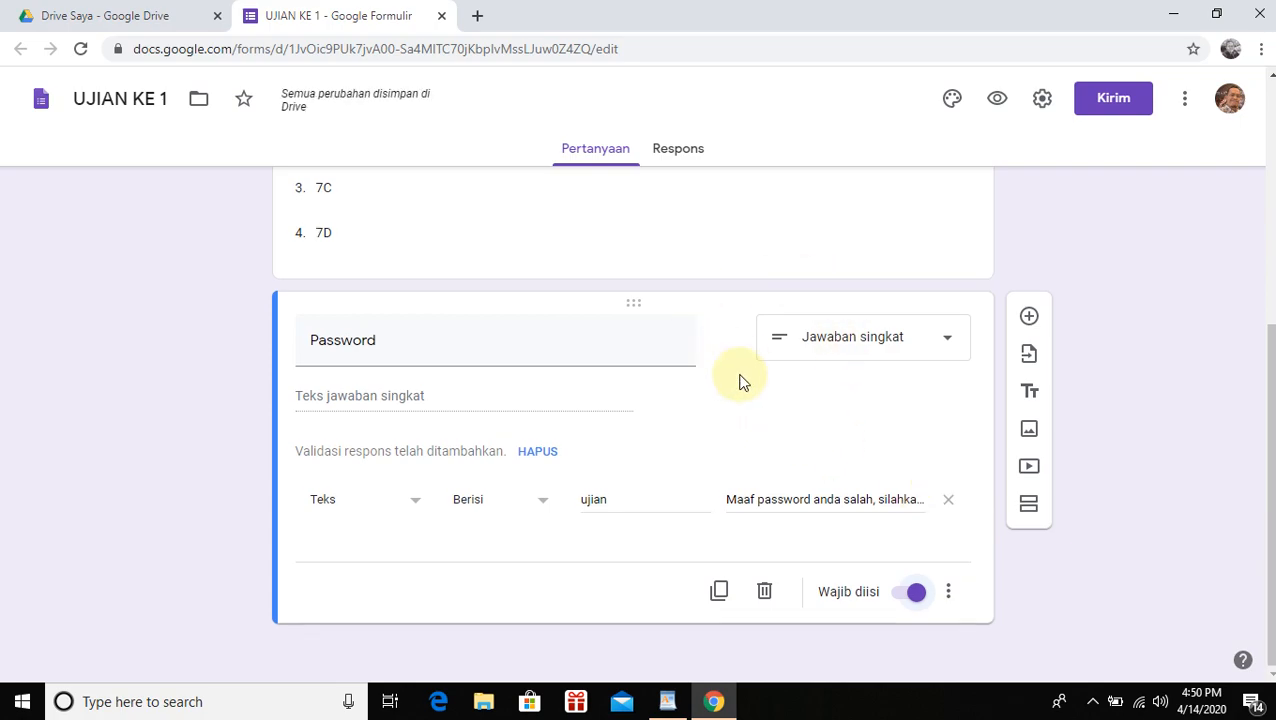
{"action": "scroll", "coordinate": [740, 385], "scroll_direction": "up", "scroll_amount": 4}
{"action": "scroll", "coordinate": [715, 385], "scroll_direction": "down", "scroll_amount": 4}
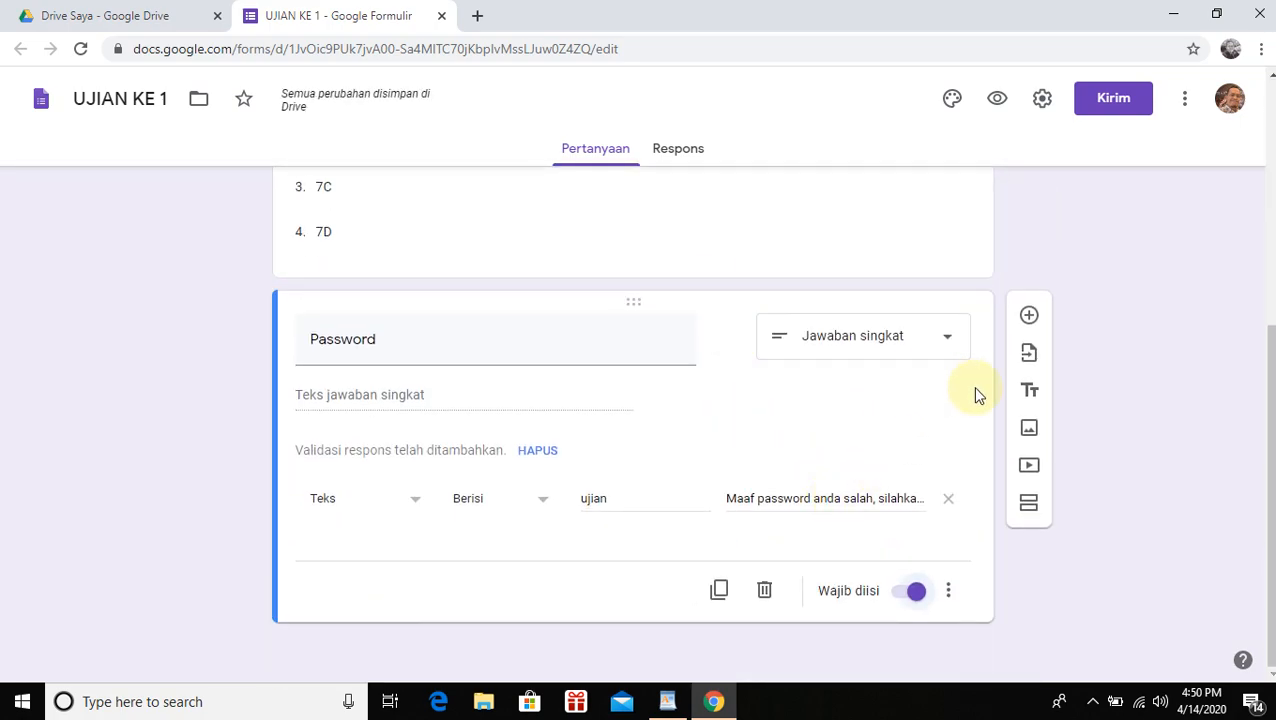
Add a section after Password titled and described 'UJIAN KE 1', then add a question to it
{"action": "left_click", "coordinate": [1031, 509]}
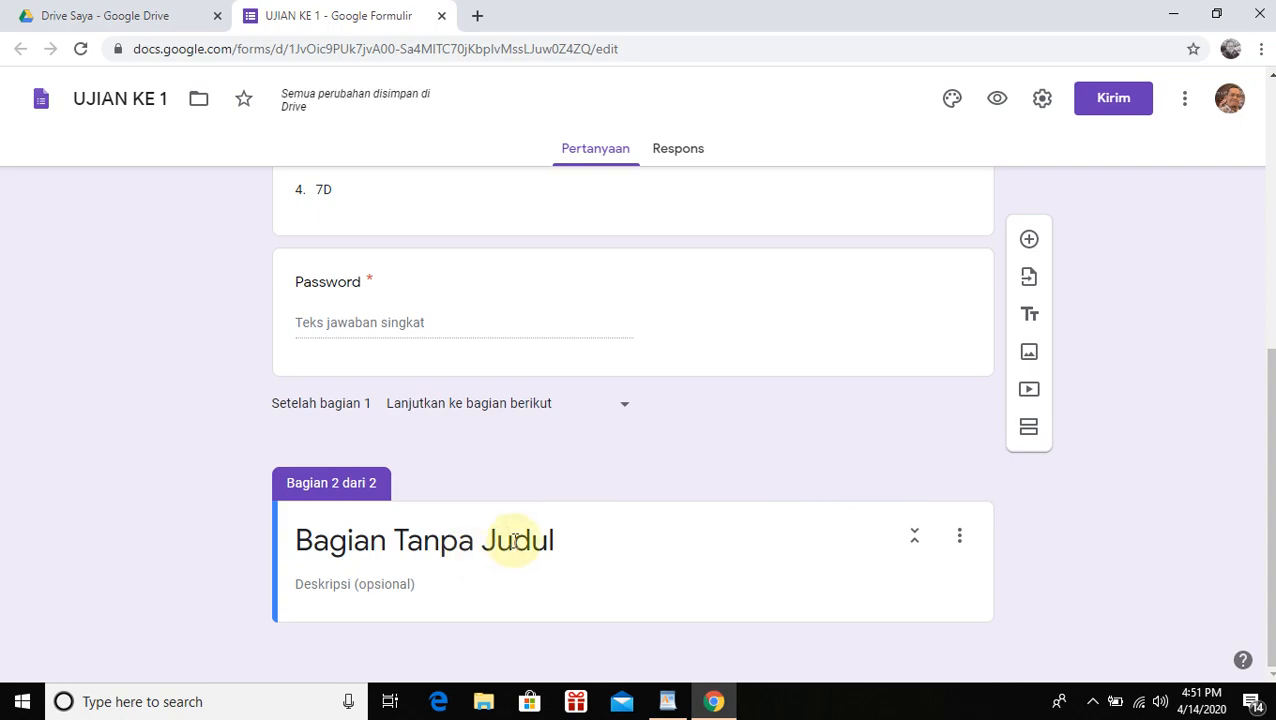
{"action": "left_click", "coordinate": [513, 540]}
{"action": "type", "text": "UJIAN KE 1"}
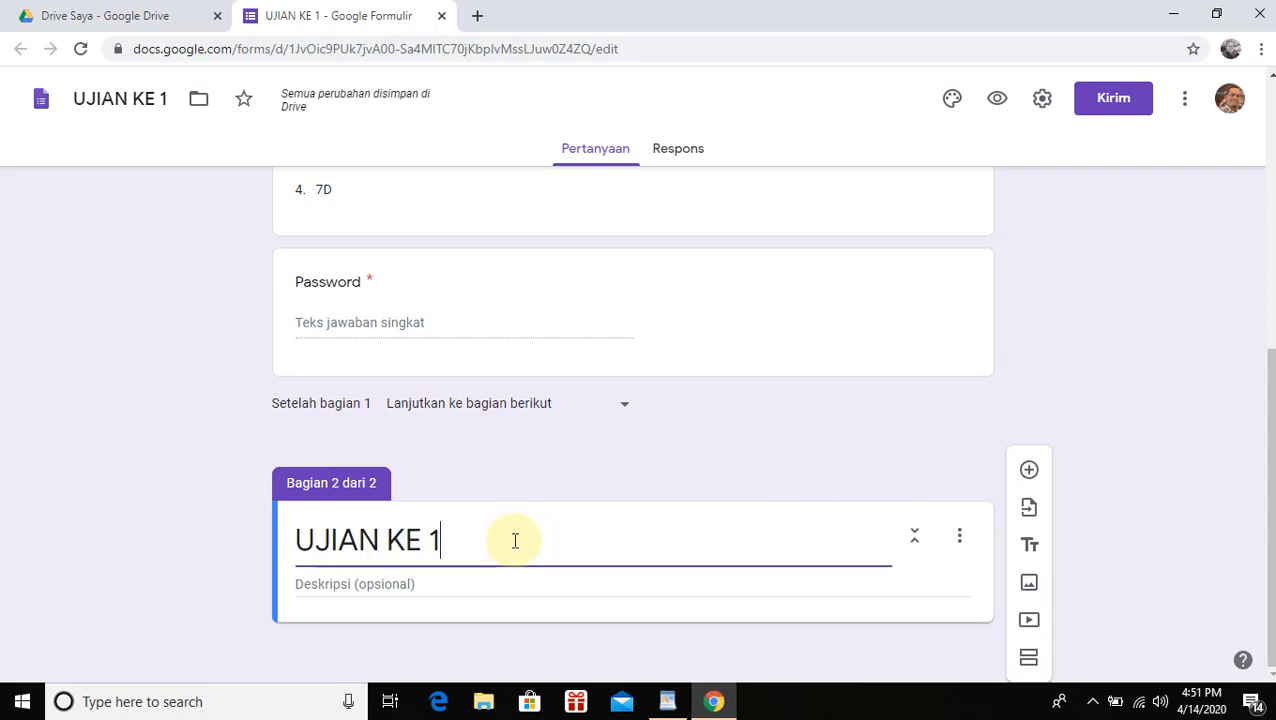
{"action": "left_click", "coordinate": [438, 584]}
{"action": "type", "text": "UJIAN KE 1"}
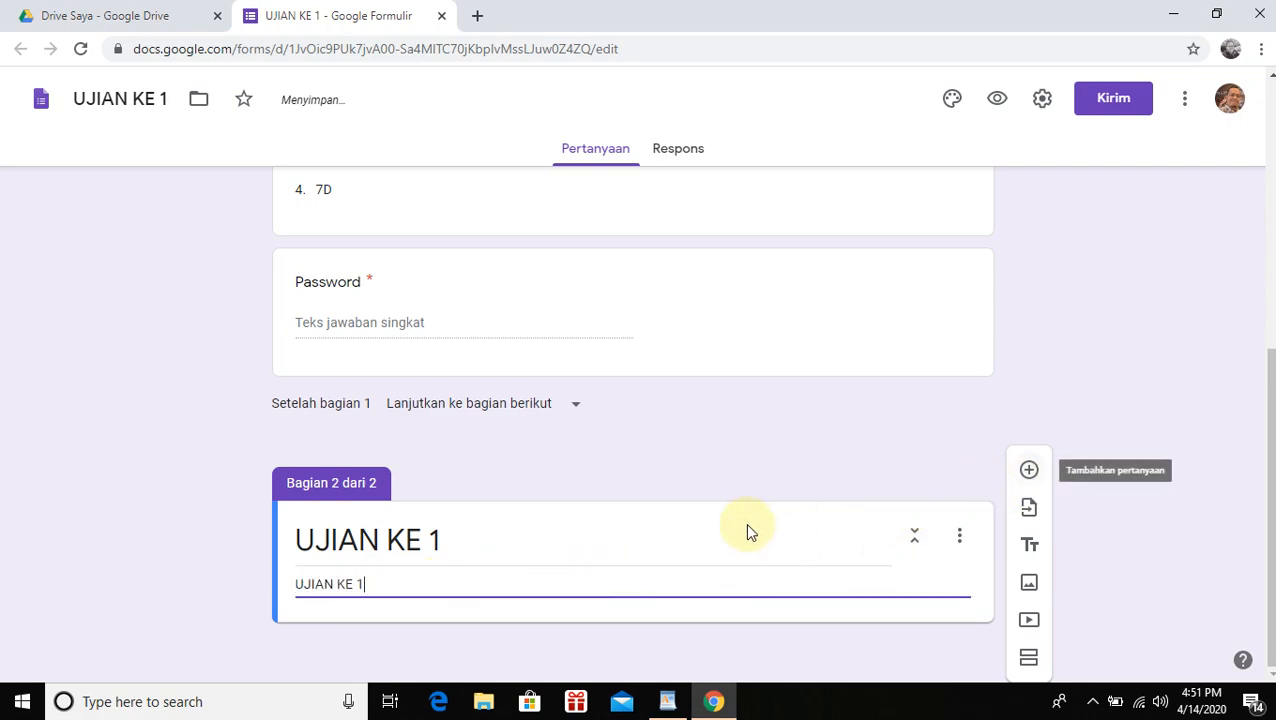
{"action": "left_click", "coordinate": [1031, 474]}
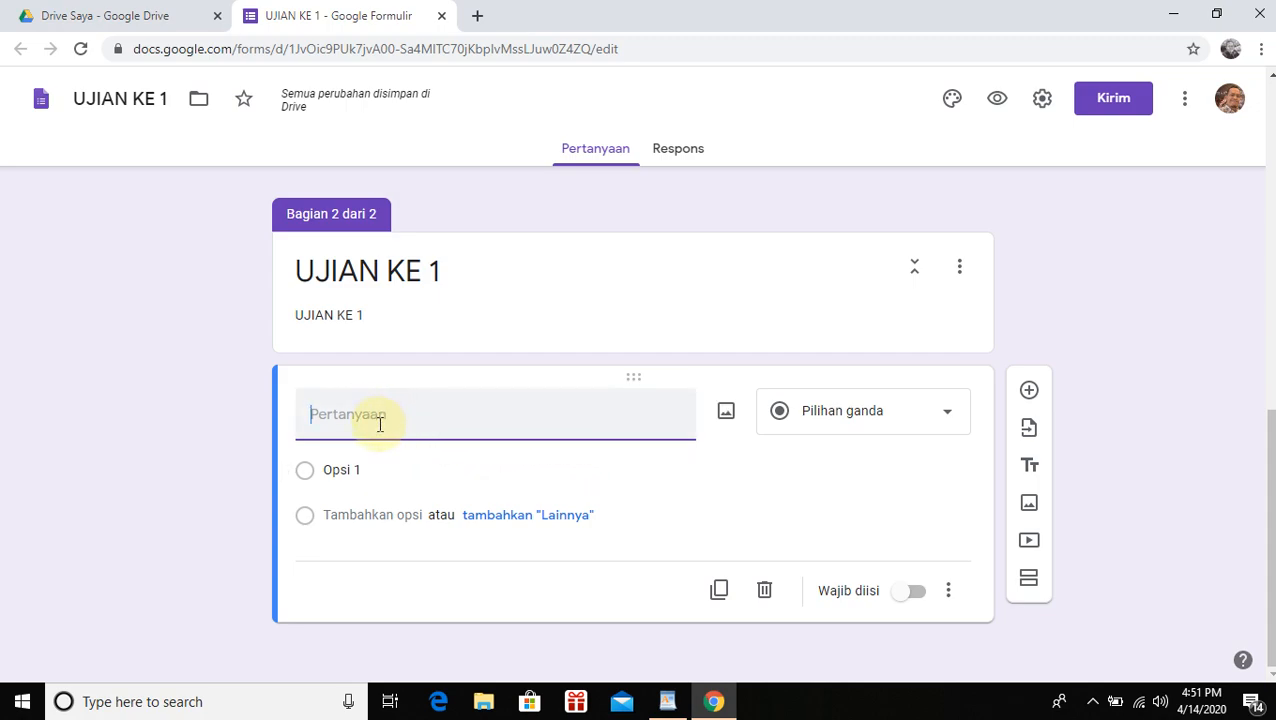
Paste 'Berfikir komputasional adalah....' from the soal document as the question text
{"action": "left_click", "coordinate": [670, 702]}
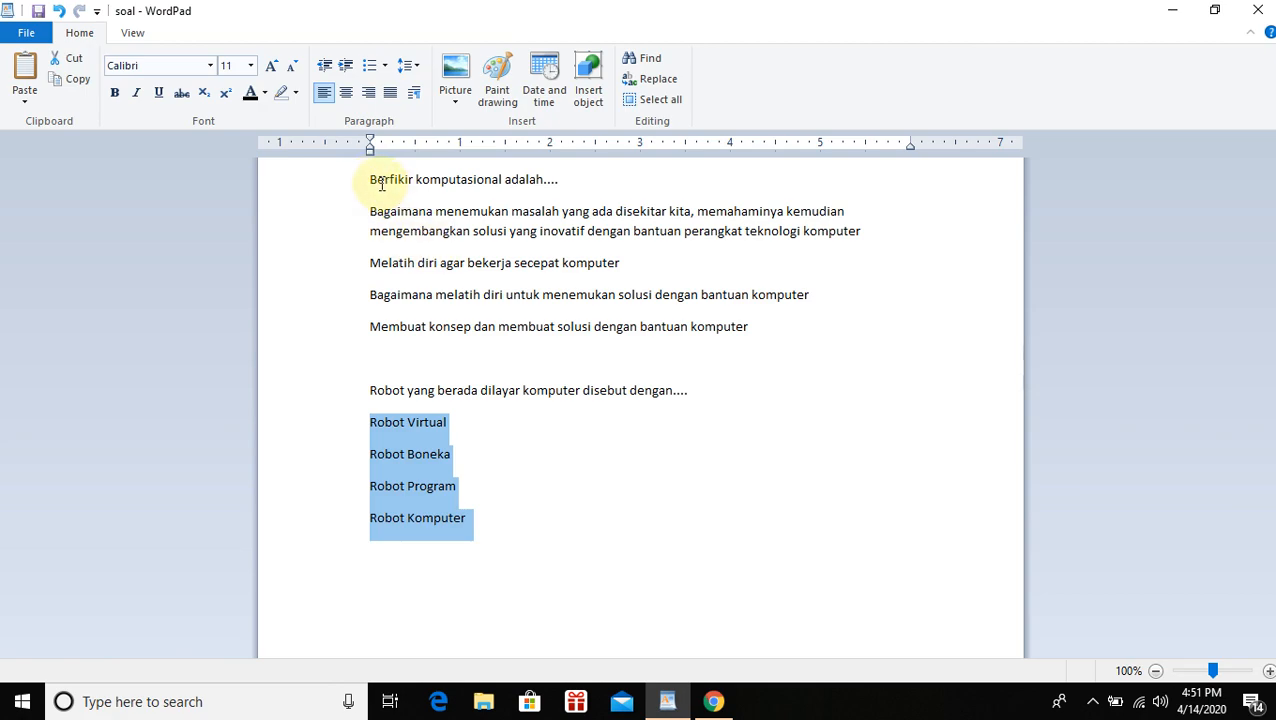
{"action": "left_click_drag", "start_coordinate": [377, 181], "coordinate": [553, 183]}
{"action": "key", "text": "ctrl+c"}
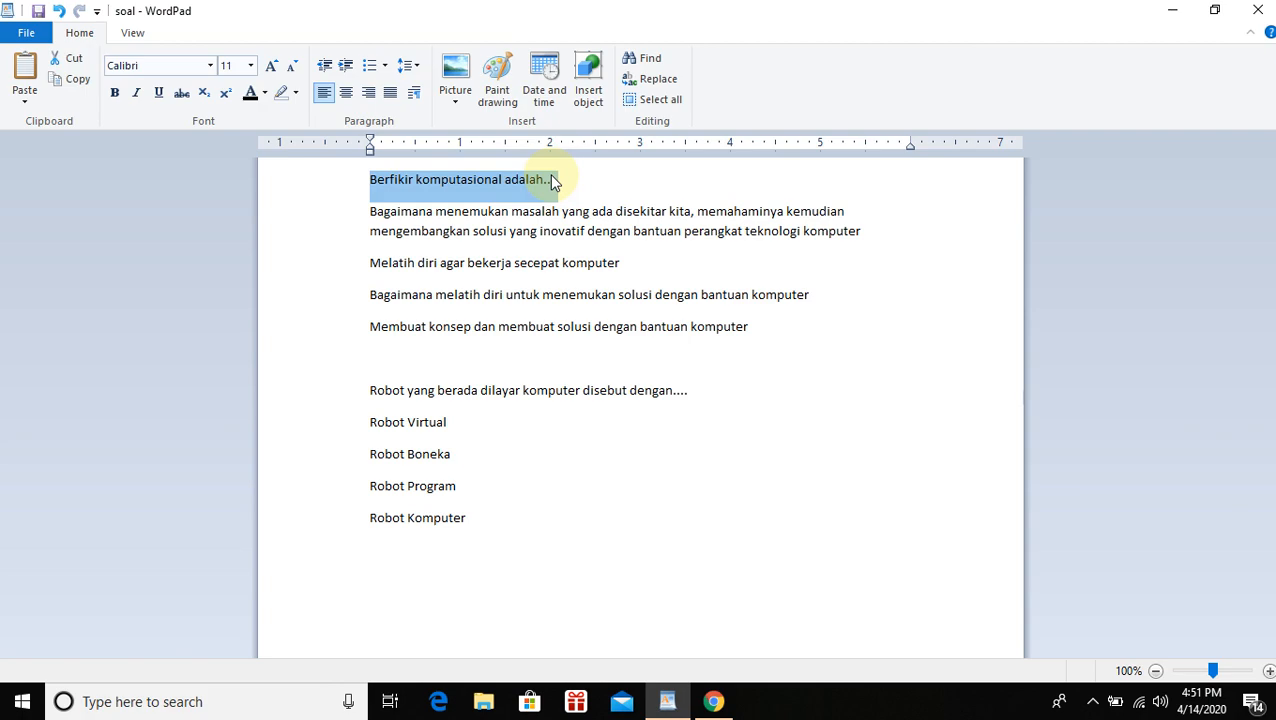
{"action": "left_click", "coordinate": [713, 701]}
{"action": "key", "text": "ctrl+v"}
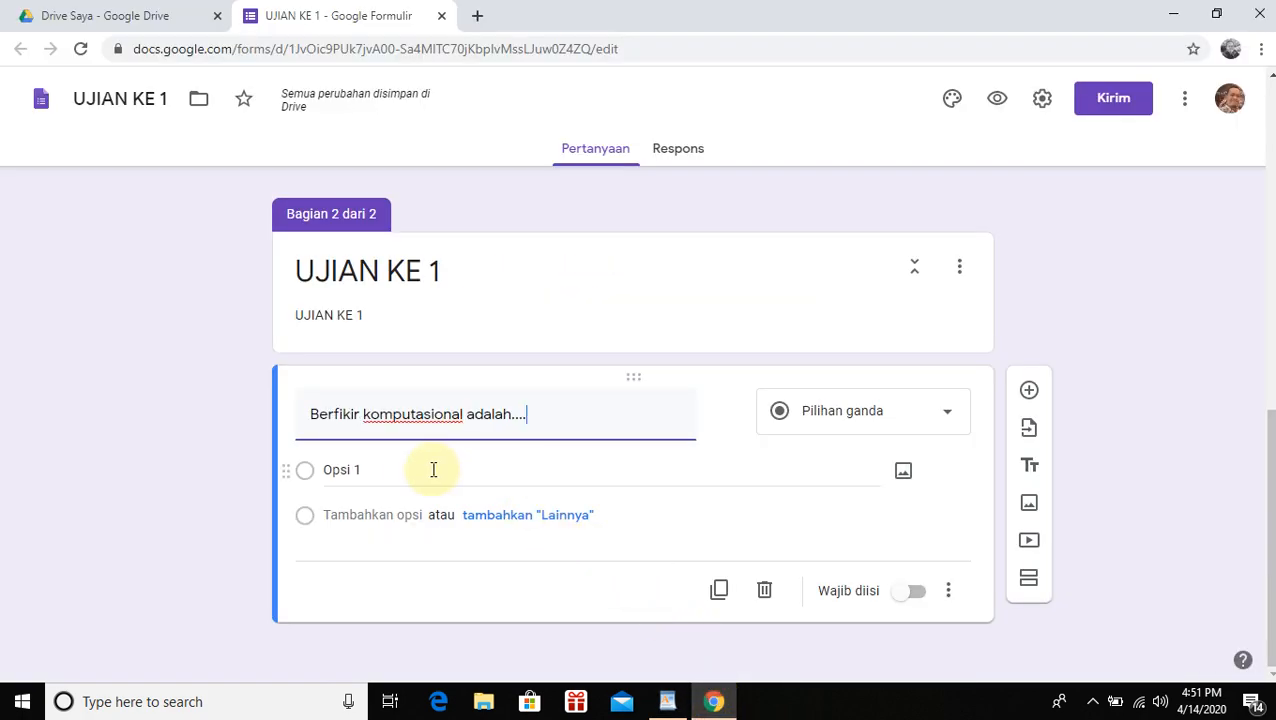
{"action": "left_click", "coordinate": [434, 469]}
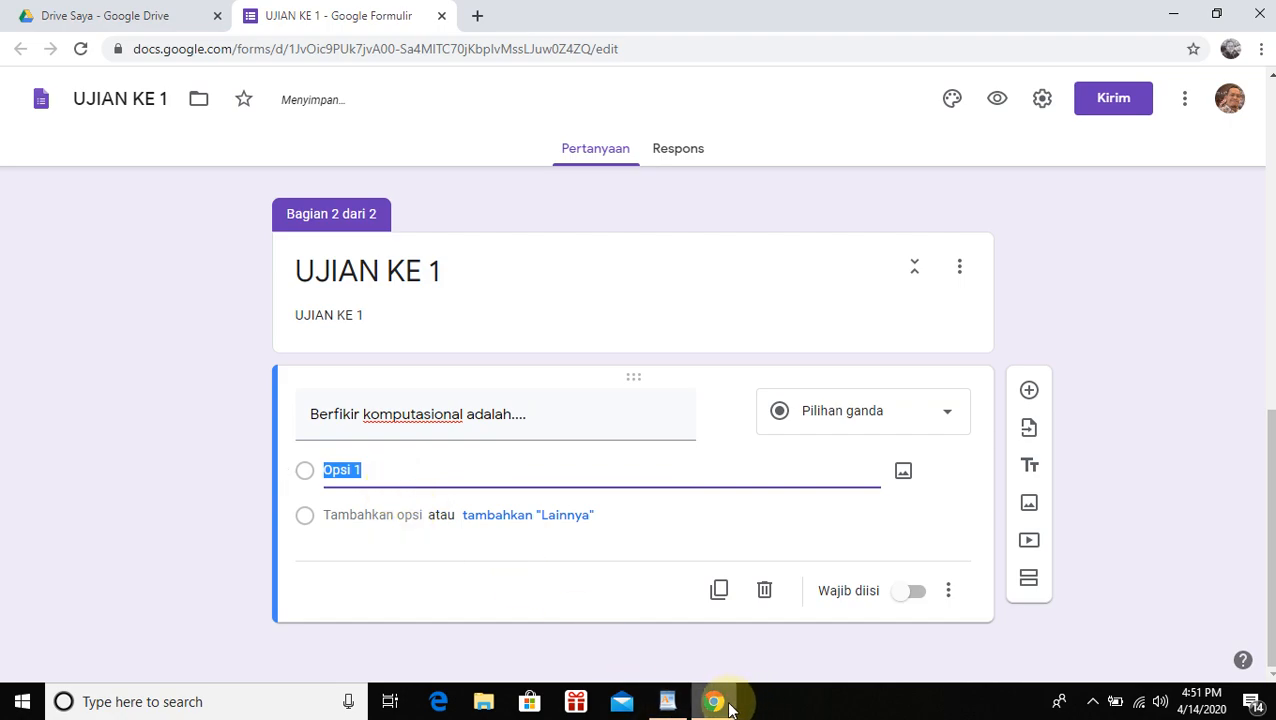
Paste the first two answer options, including 'Melatih diri agar bekerja secepat komputer'
{"action": "left_click", "coordinate": [722, 701]}
{"action": "double_click", "coordinate": [383, 213]}
{"action": "left_click_drag", "start_coordinate": [381, 214], "coordinate": [864, 233]}
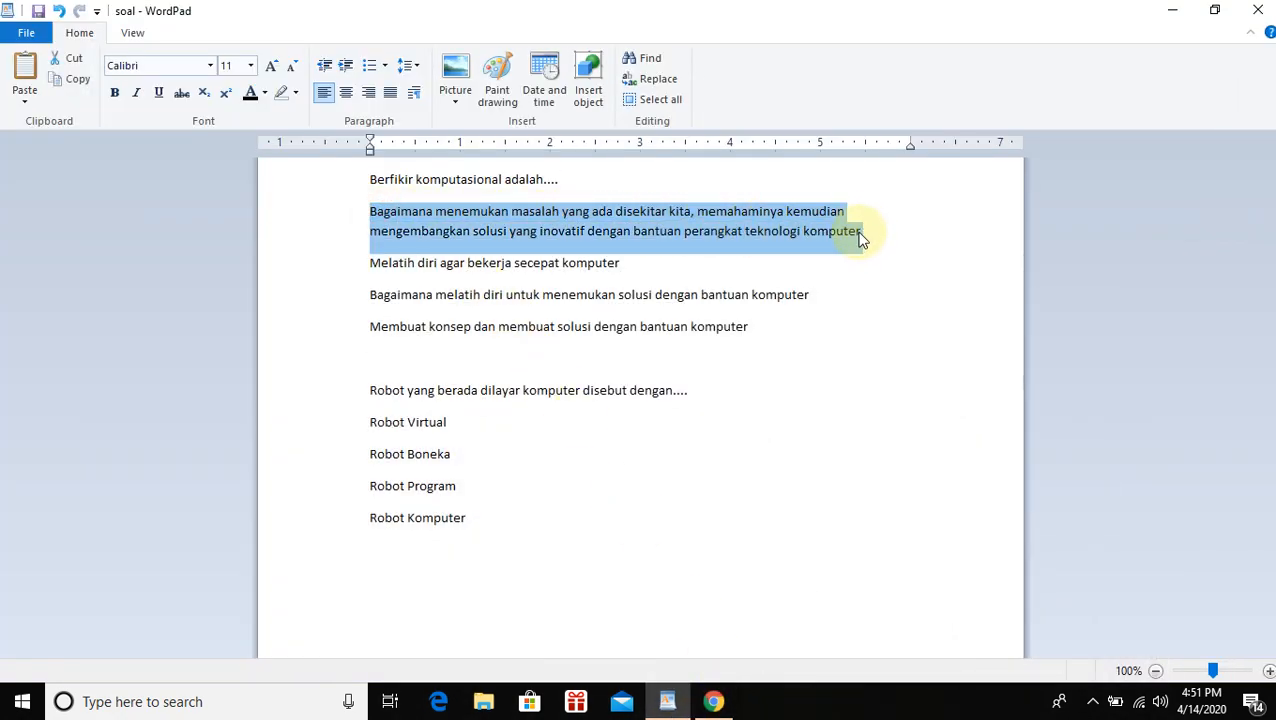
{"action": "left_click", "coordinate": [713, 701]}
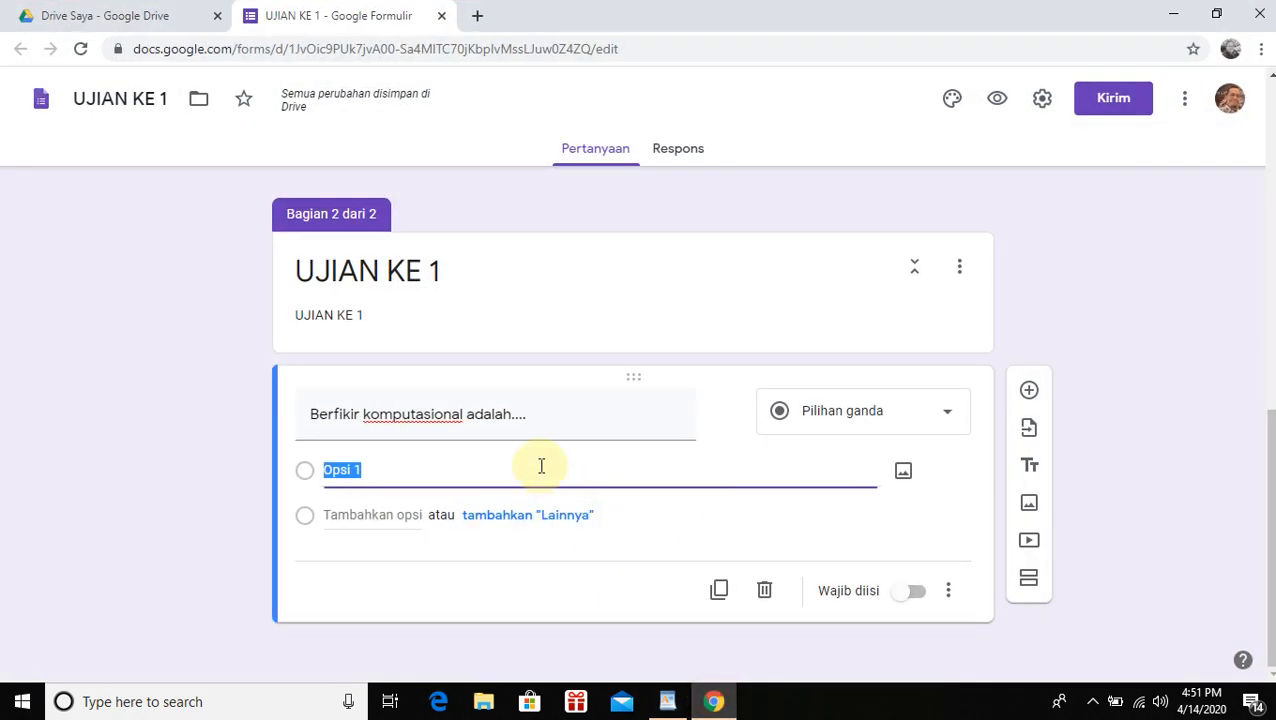
{"action": "key", "text": "ctrl+v"}
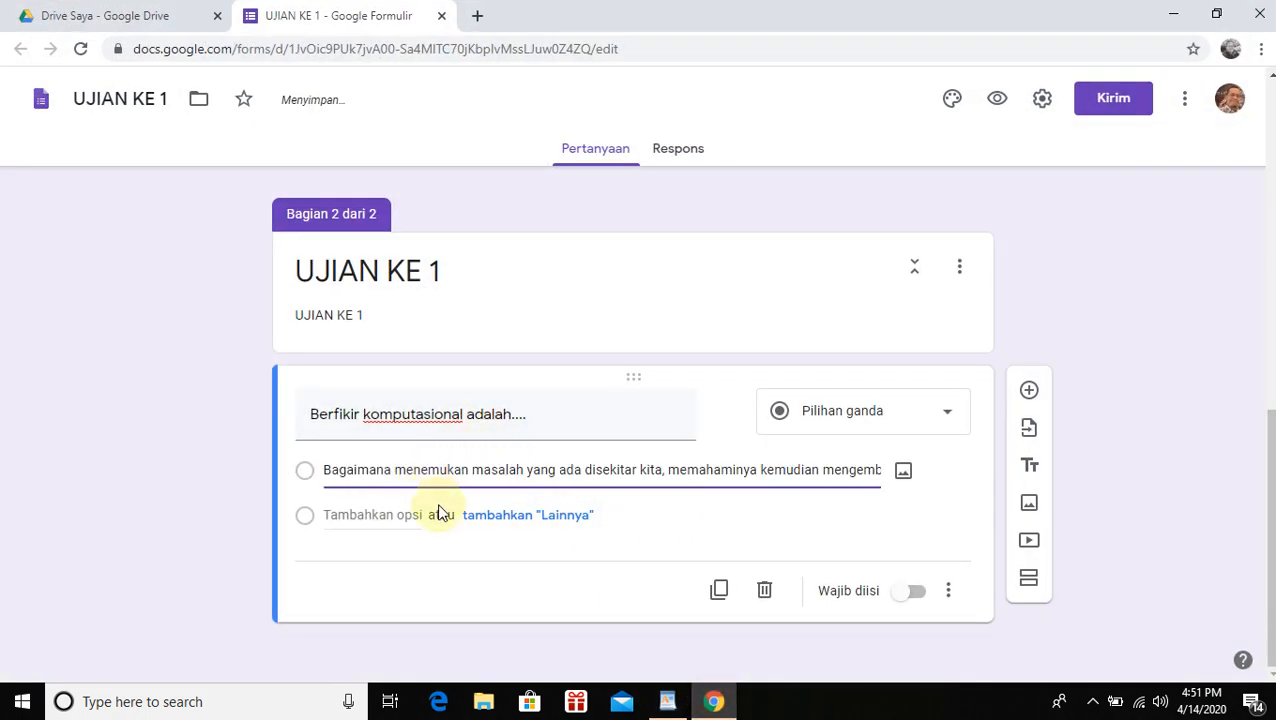
{"action": "left_click", "coordinate": [380, 515]}
{"action": "left_click", "coordinate": [675, 705]}
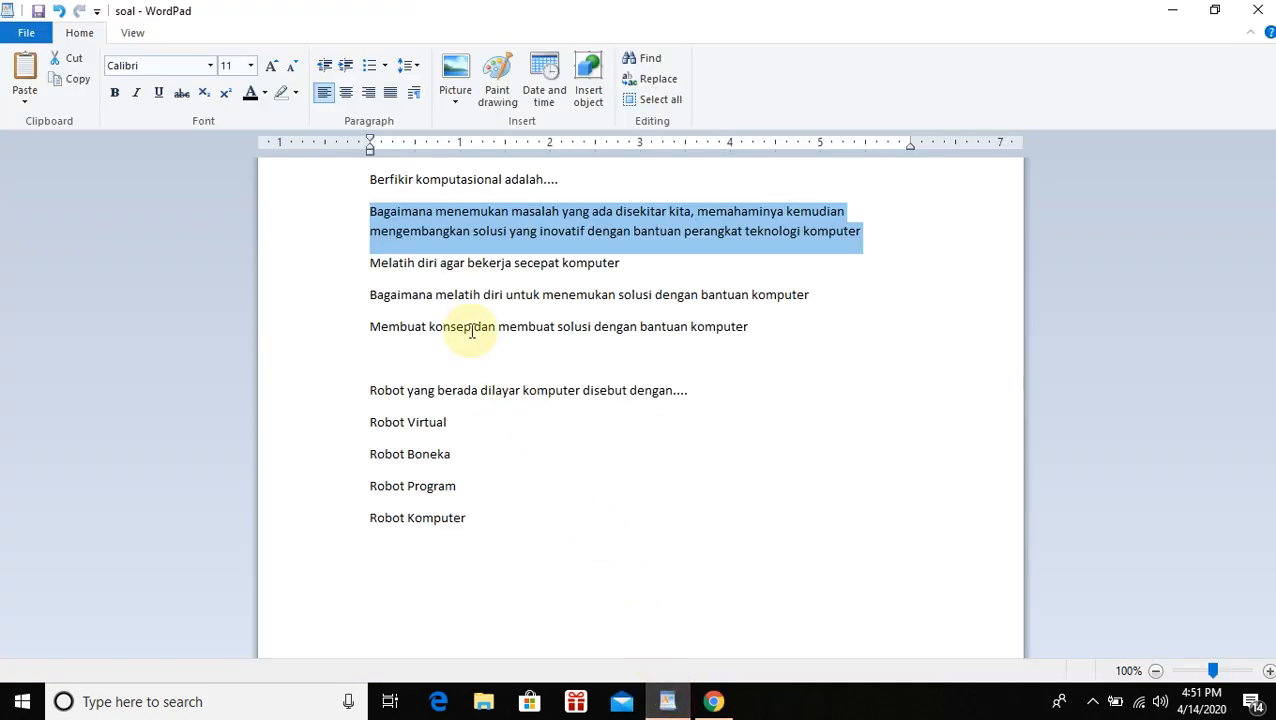
{"action": "left_click_drag", "start_coordinate": [370, 263], "coordinate": [610, 273]}
{"action": "key", "text": "ctrl+c"}
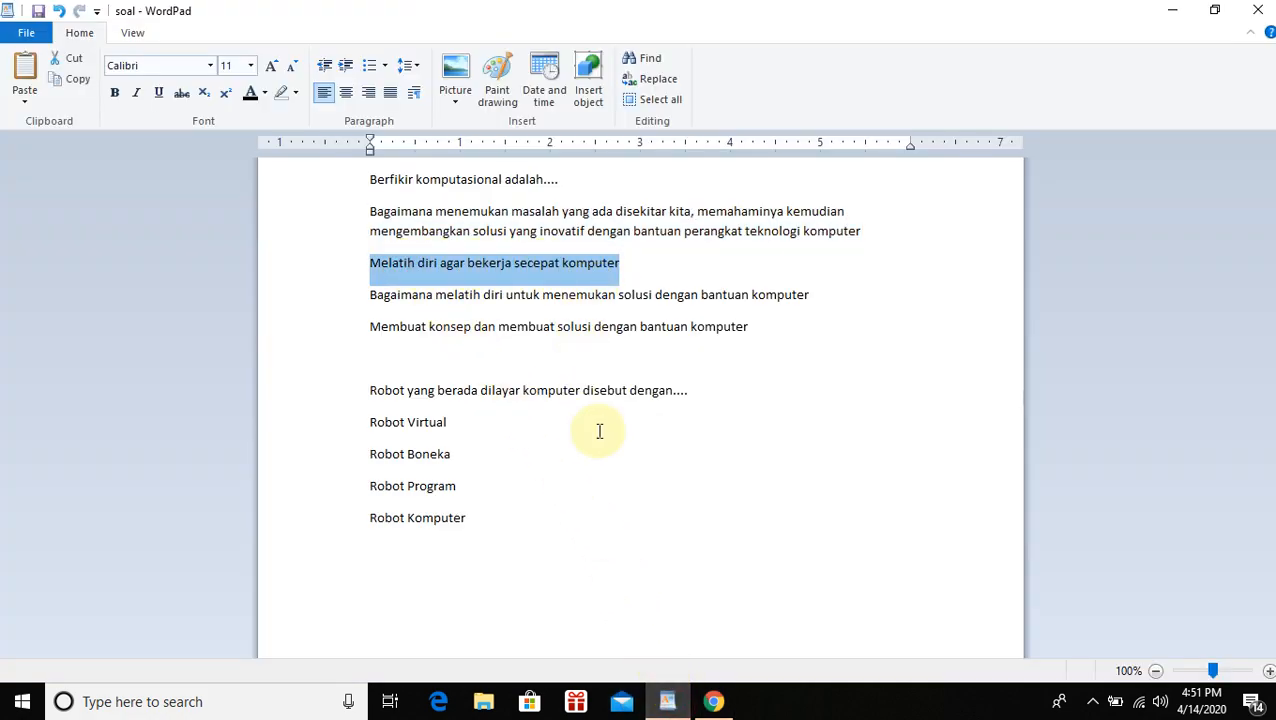
{"action": "left_click", "coordinate": [713, 701]}
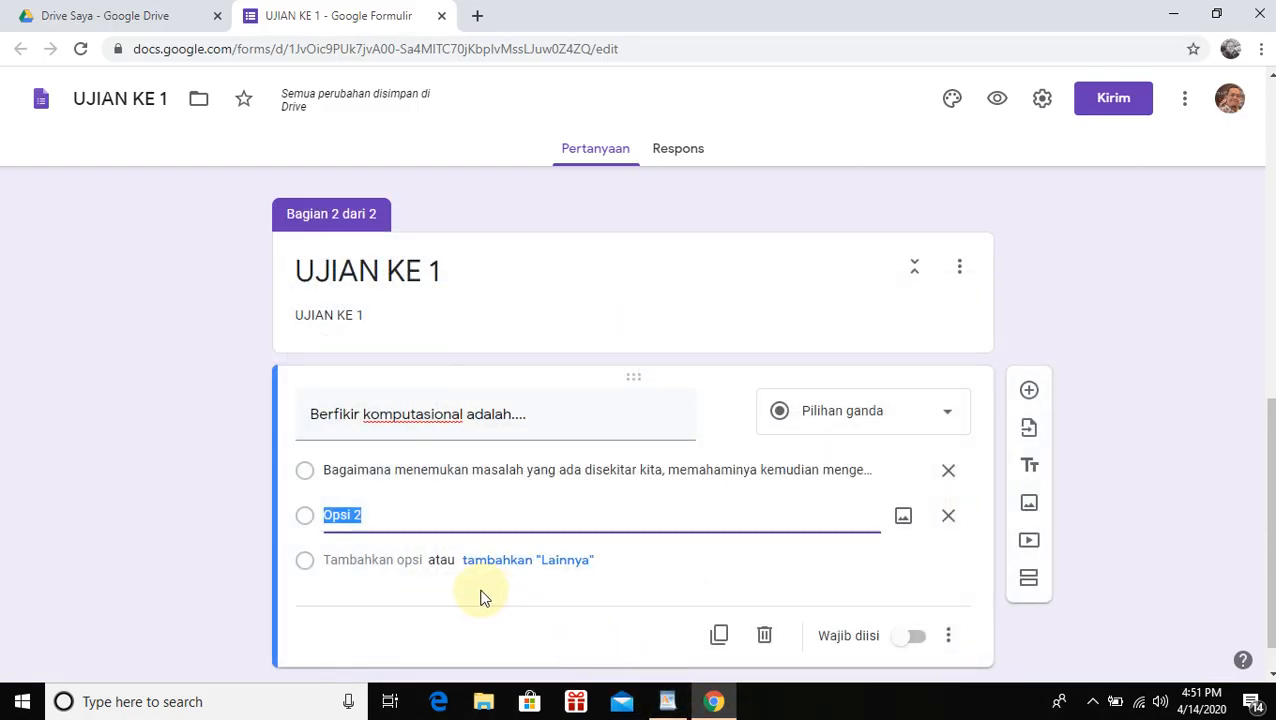
{"action": "key", "text": "ctrl+v"}
Paste the third 'Bagaimana melatih diri…' and fourth 'Membuat konsep…' answer options
{"action": "left_click", "coordinate": [364, 561]}
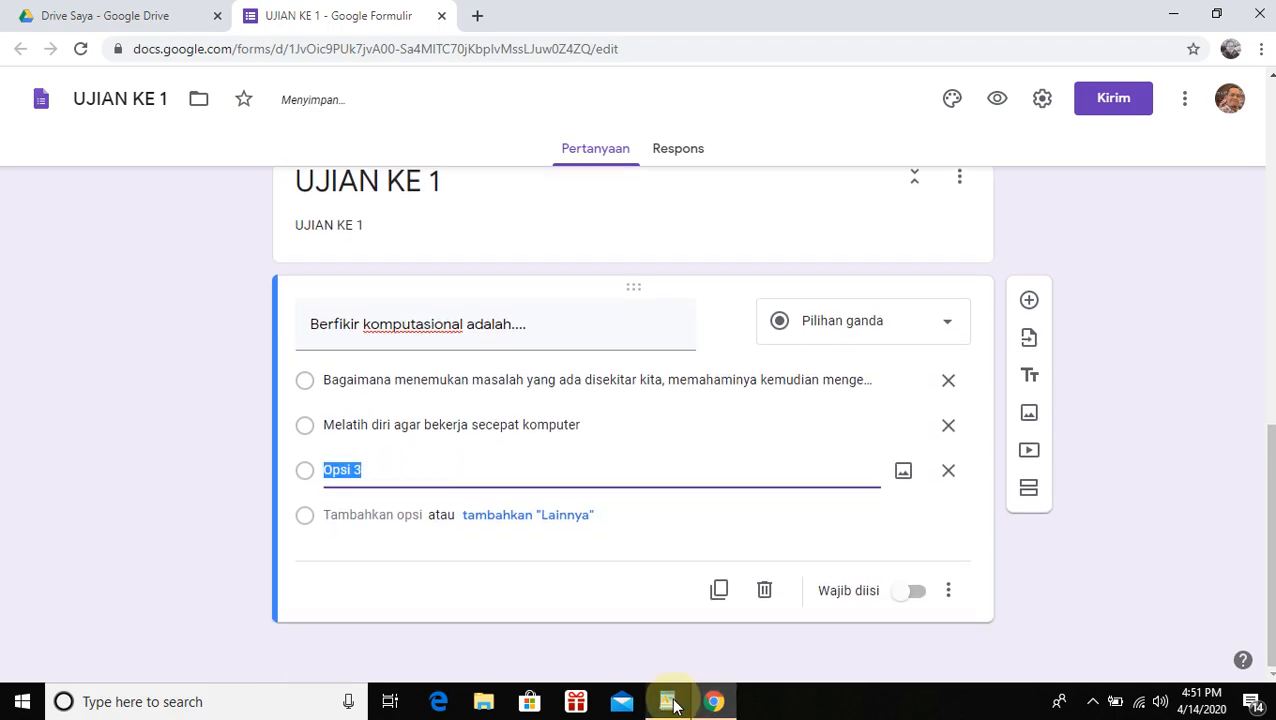
{"action": "left_click", "coordinate": [669, 699]}
{"action": "left_click", "coordinate": [382, 296]}
{"action": "left_click_drag", "start_coordinate": [382, 296], "coordinate": [781, 301]}
{"action": "key", "text": "ctrl+c"}
{"action": "left_click", "coordinate": [713, 701]}
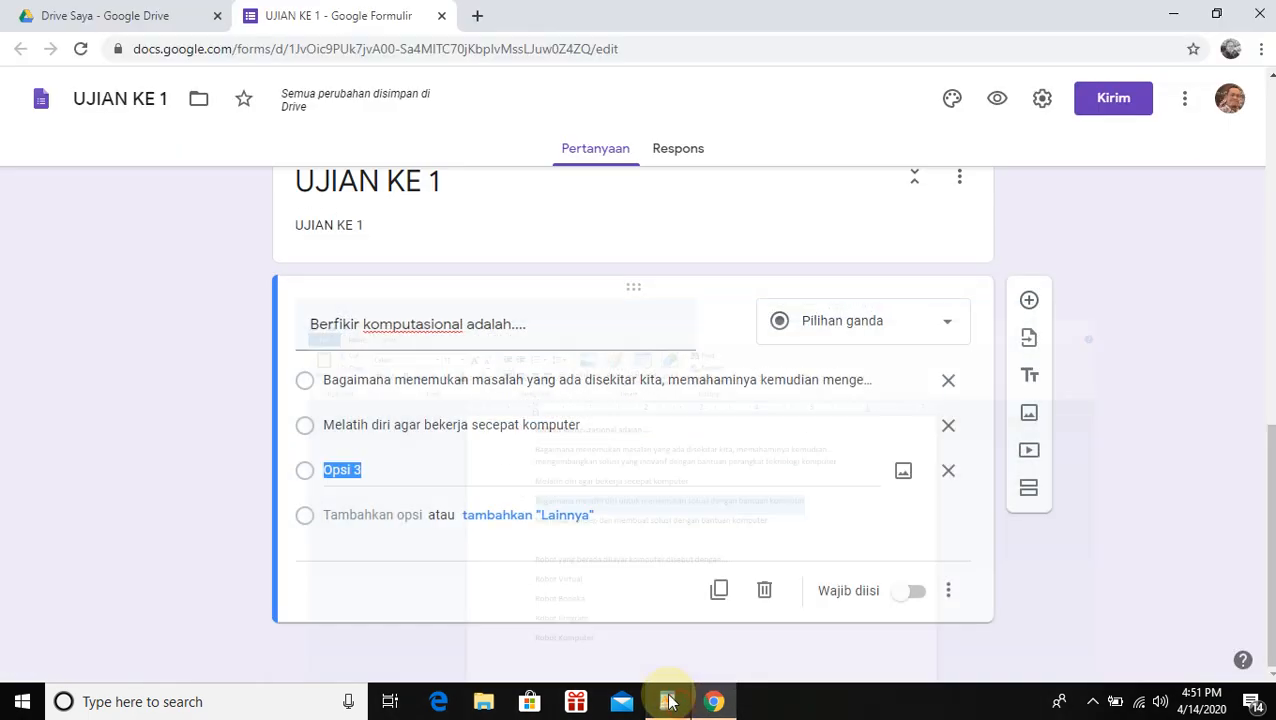
{"action": "key", "text": "ctrl+v"}
{"action": "left_click", "coordinate": [370, 515]}
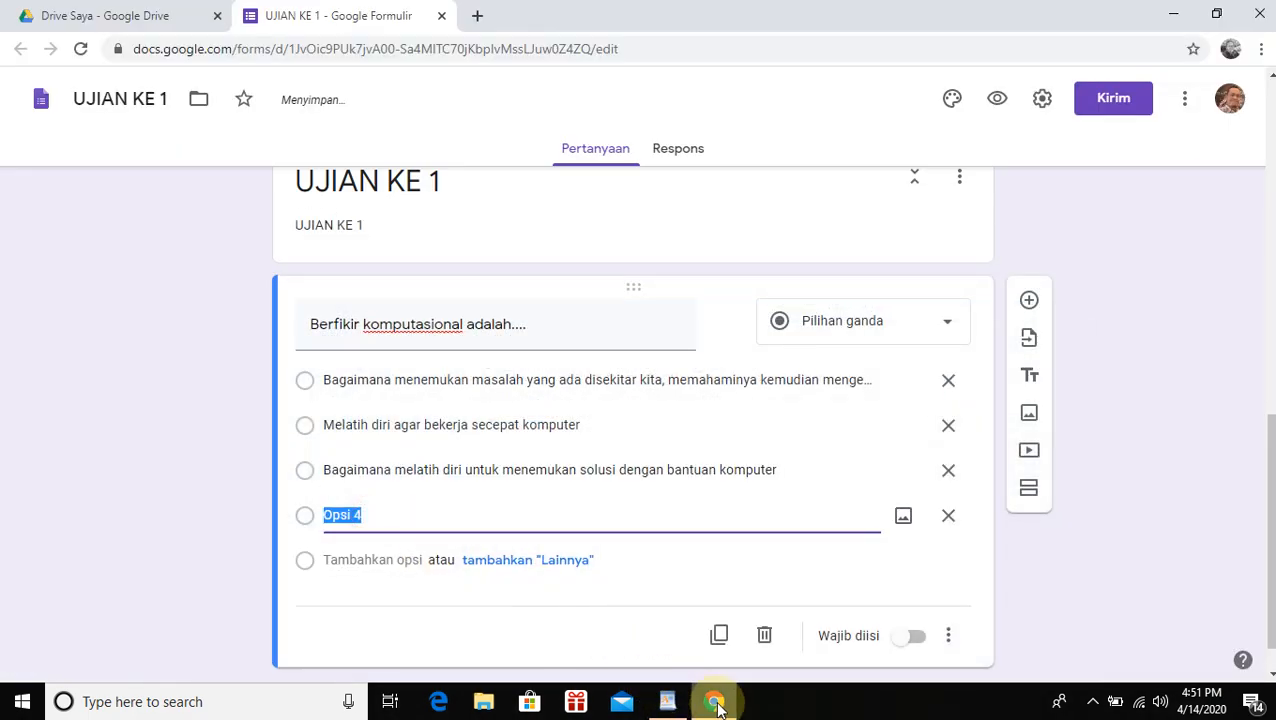
{"action": "left_click", "coordinate": [713, 701]}
{"action": "left_click", "coordinate": [667, 701]}
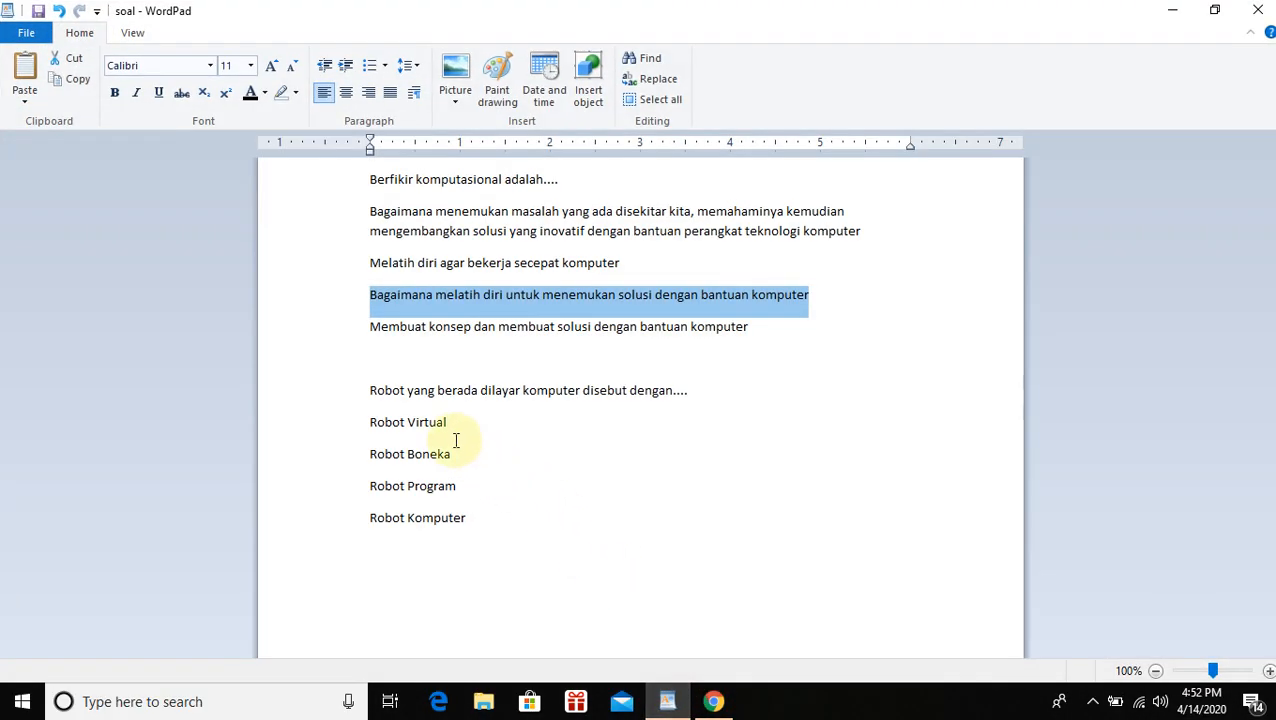
{"action": "left_click_drag", "start_coordinate": [370, 326], "coordinate": [712, 328]}
{"action": "key", "text": "ctrl+c"}
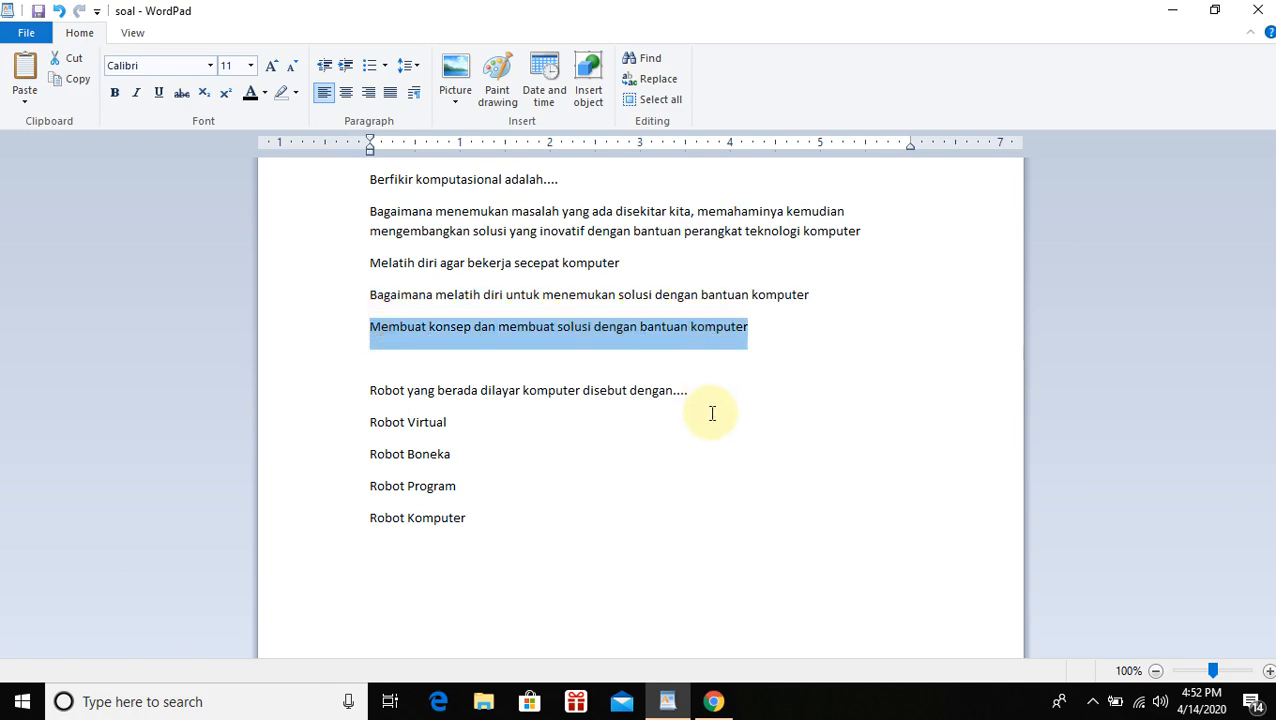
{"action": "left_click", "coordinate": [713, 701]}
{"action": "key", "text": "ctrl+v"}
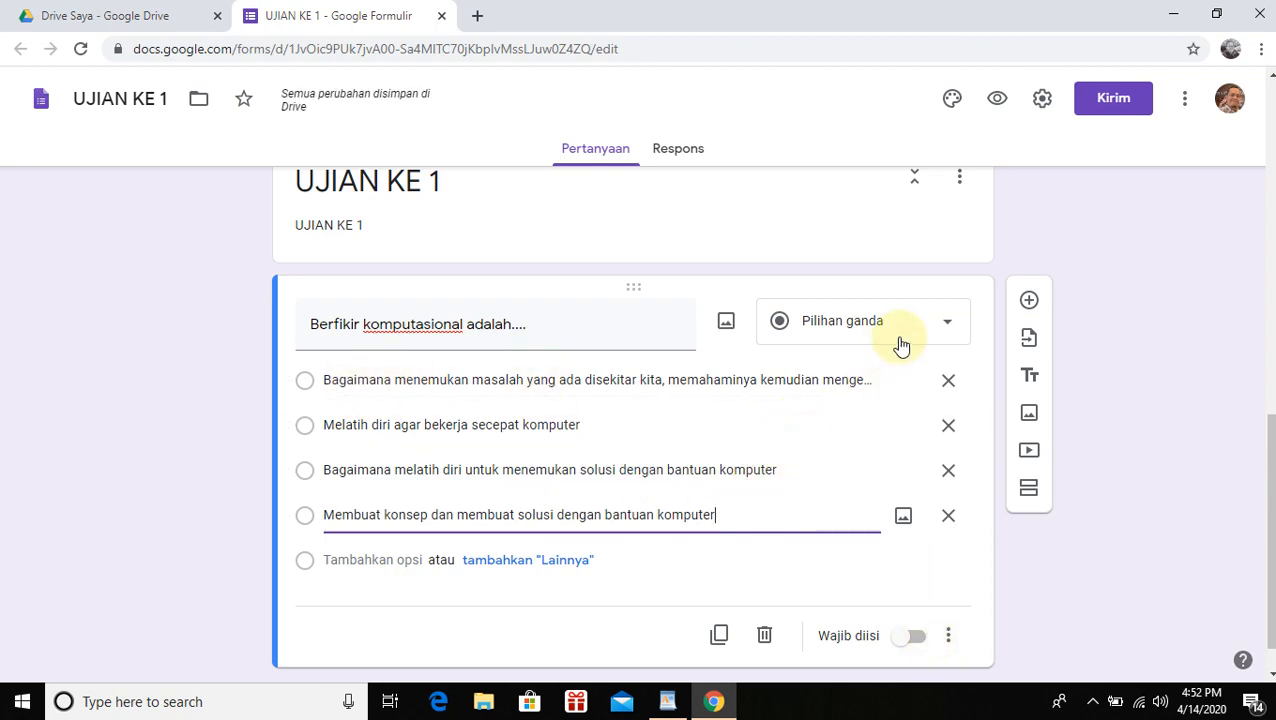
Switch on Wajib diisi for the 'Berfikir komputasional adalah....' question
{"action": "scroll", "coordinate": [503, 595], "scroll_direction": "down", "scroll_amount": 1}
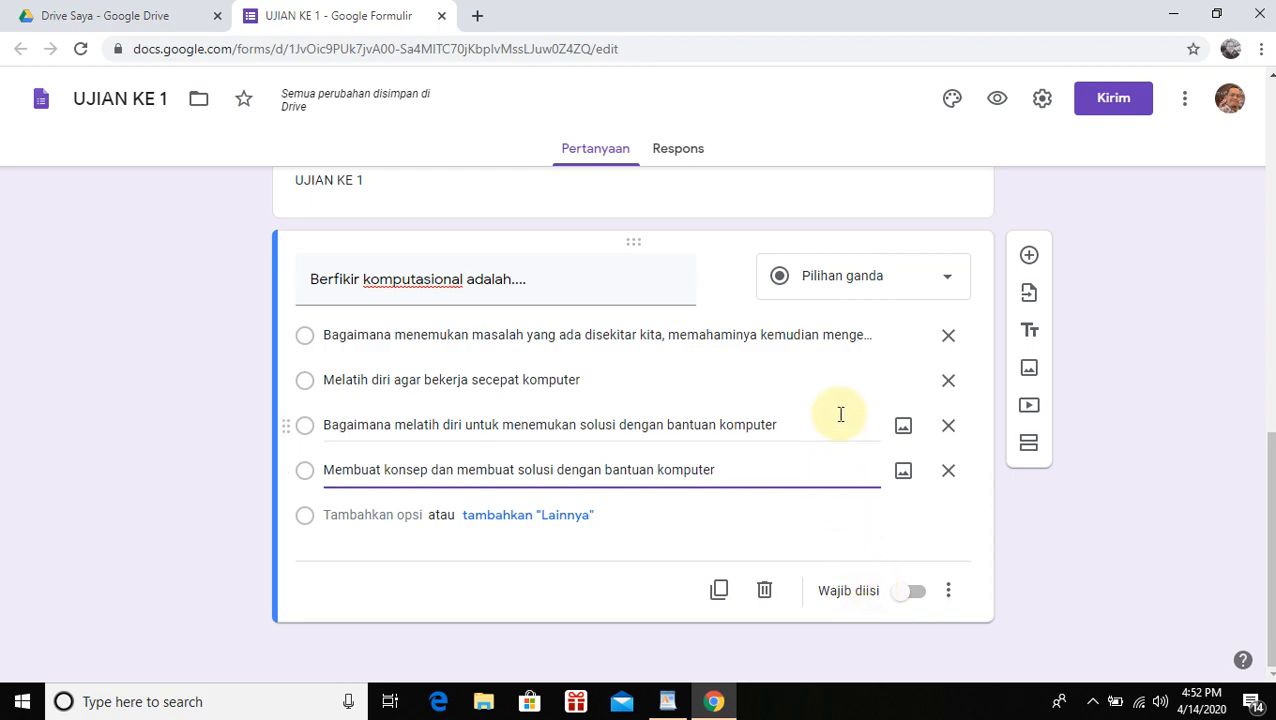
{"action": "scroll", "coordinate": [846, 435], "scroll_direction": "up", "scroll_amount": 1}
{"action": "scroll", "coordinate": [859, 446], "scroll_direction": "down", "scroll_amount": 1}
{"action": "left_click", "coordinate": [916, 594]}
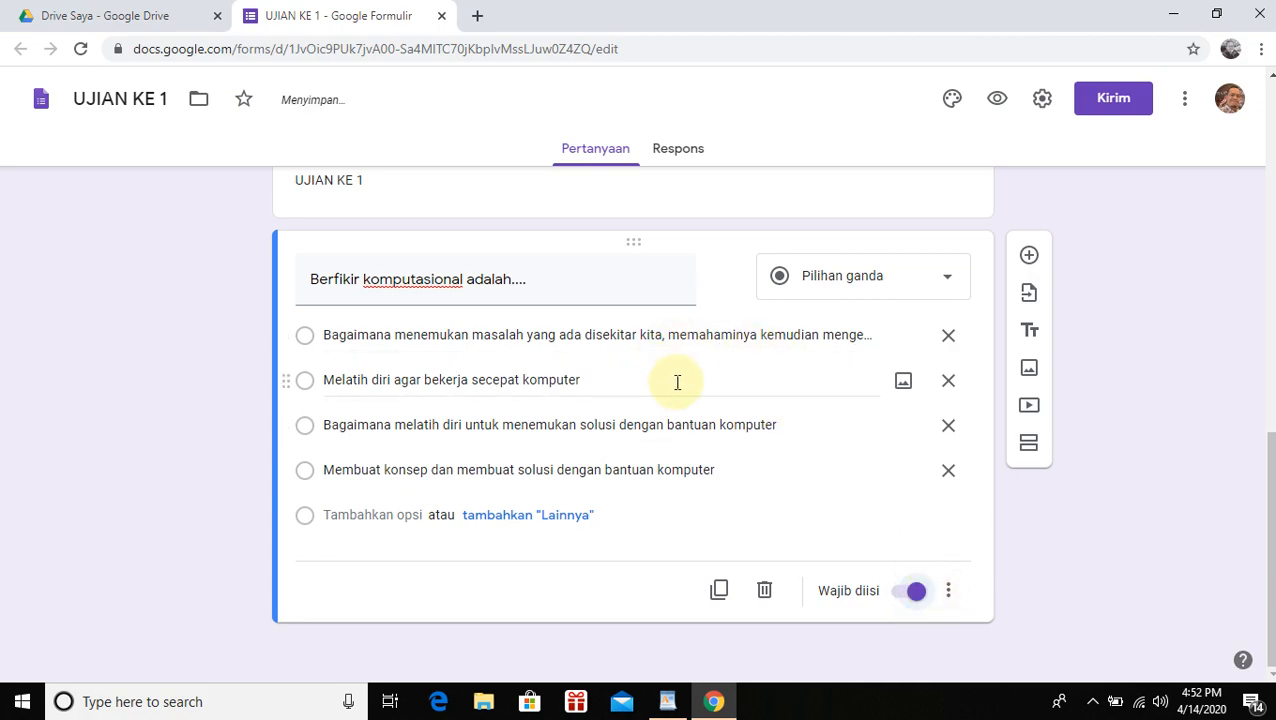
{"action": "scroll", "coordinate": [661, 388], "scroll_direction": "up", "scroll_amount": 1}
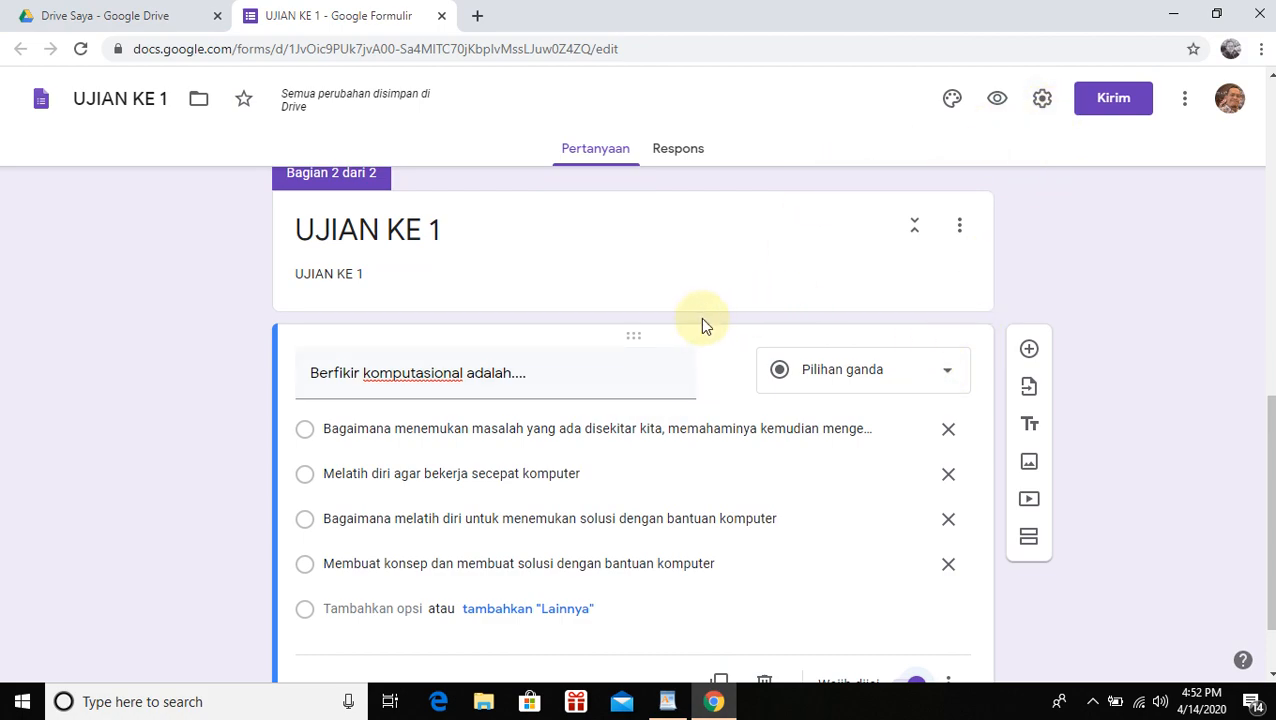
{"action": "scroll", "coordinate": [619, 436], "scroll_direction": "down", "scroll_amount": 1}
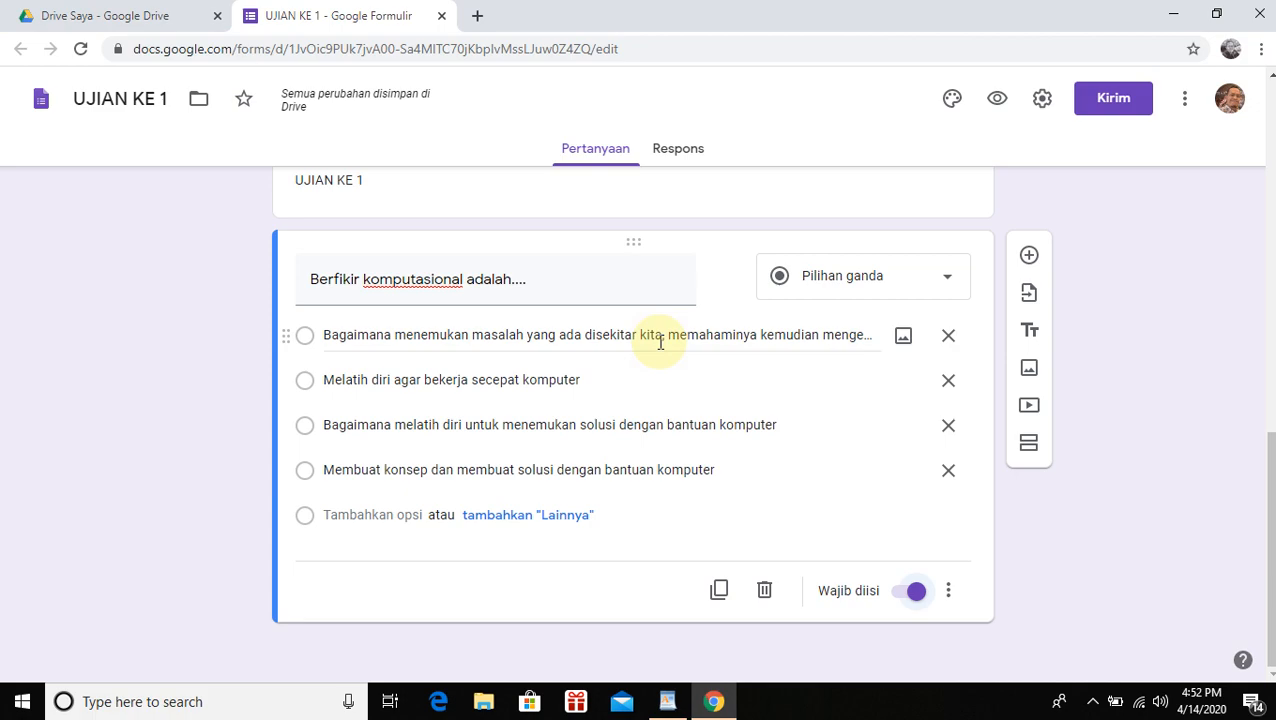
In Settings, limit respondents to one response and shuffle the question order
{"action": "left_click", "coordinate": [1043, 100]}
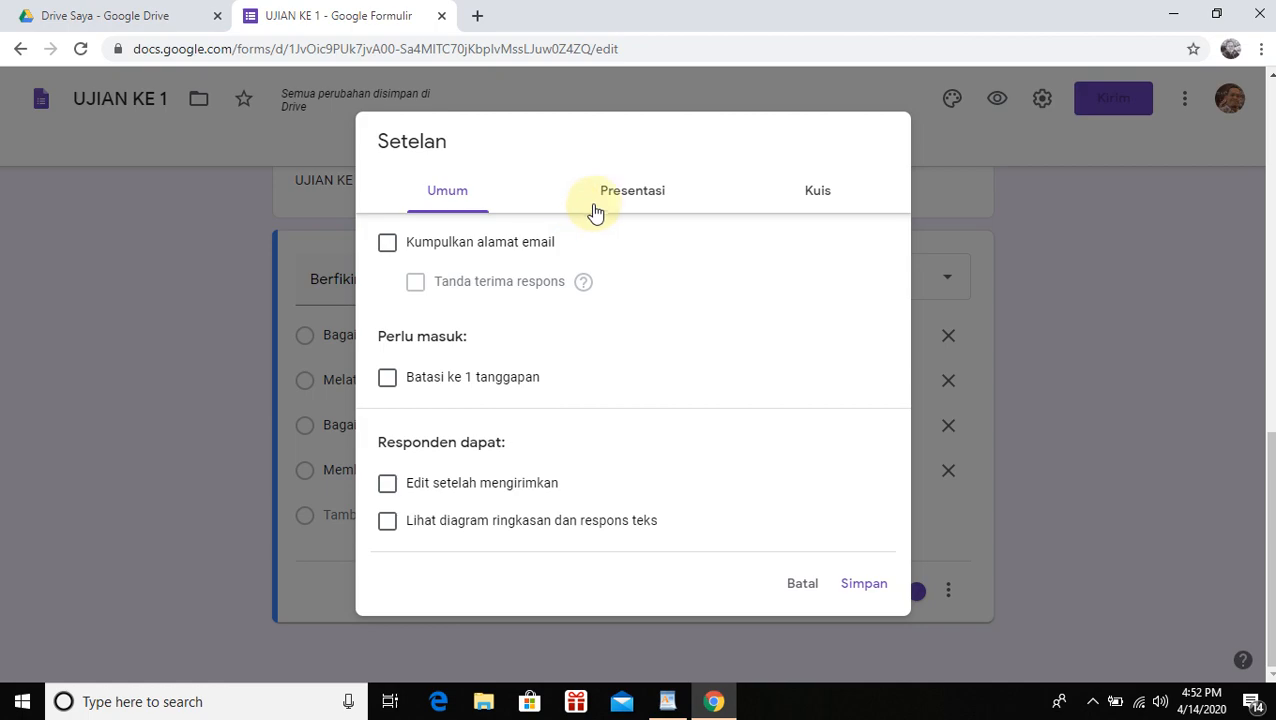
{"action": "left_click", "coordinate": [655, 199]}
{"action": "left_click", "coordinate": [804, 204]}
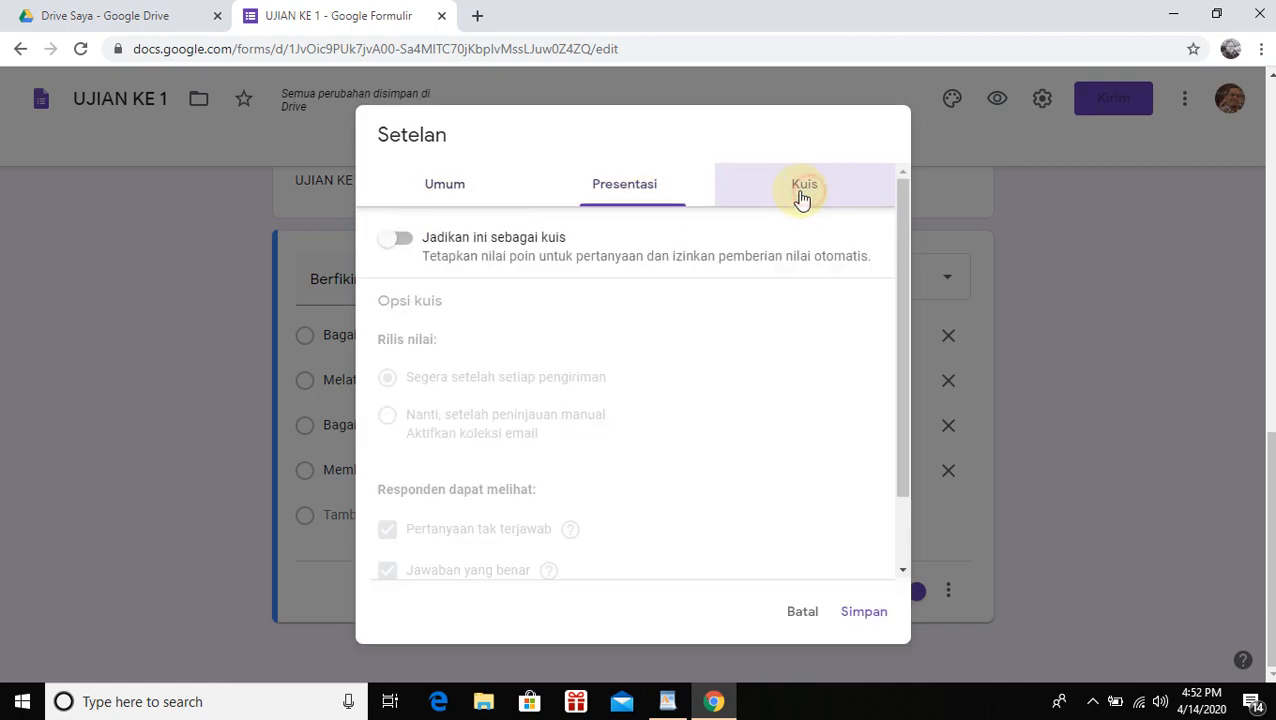
{"action": "left_click", "coordinate": [450, 184]}
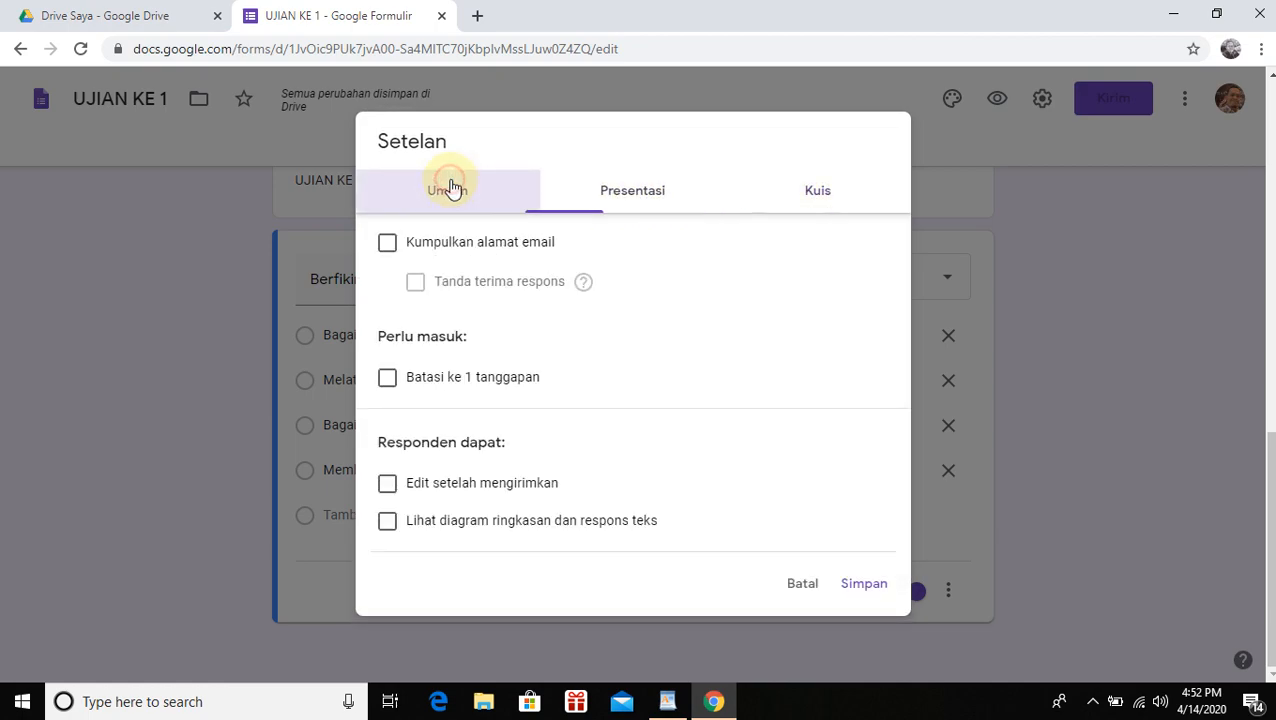
{"action": "left_click", "coordinate": [387, 379]}
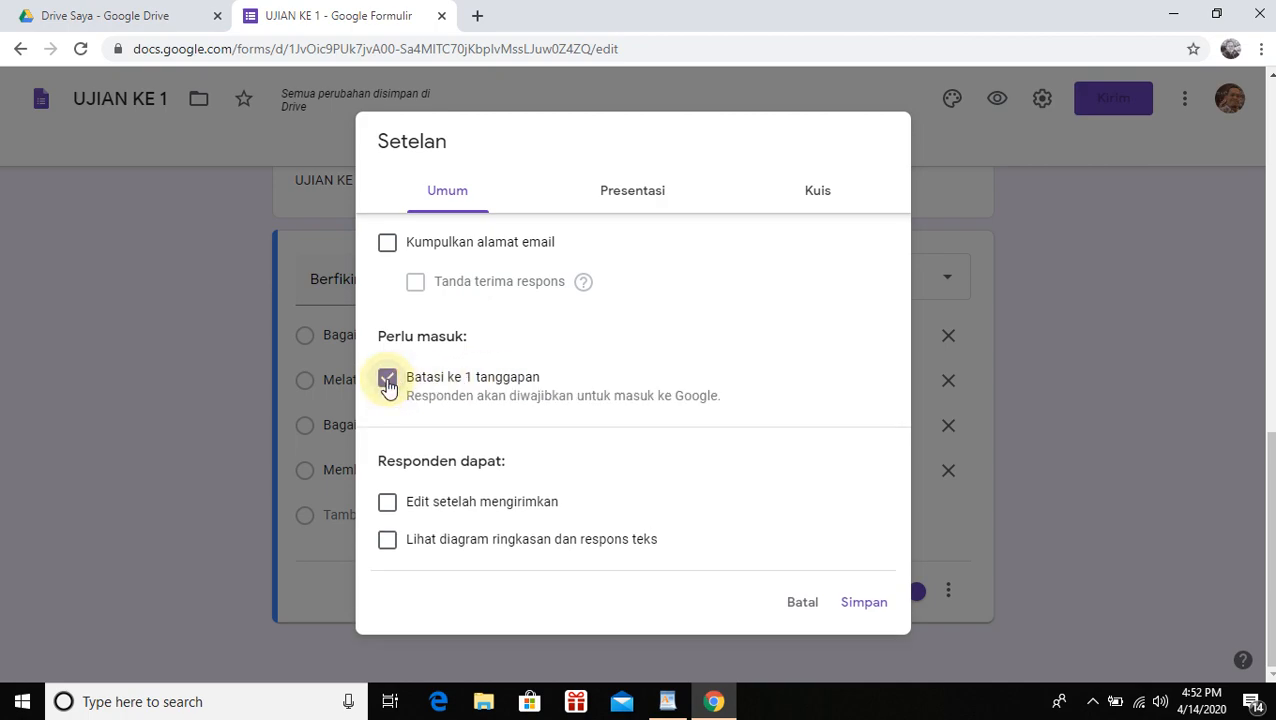
{"action": "left_click", "coordinate": [646, 212]}
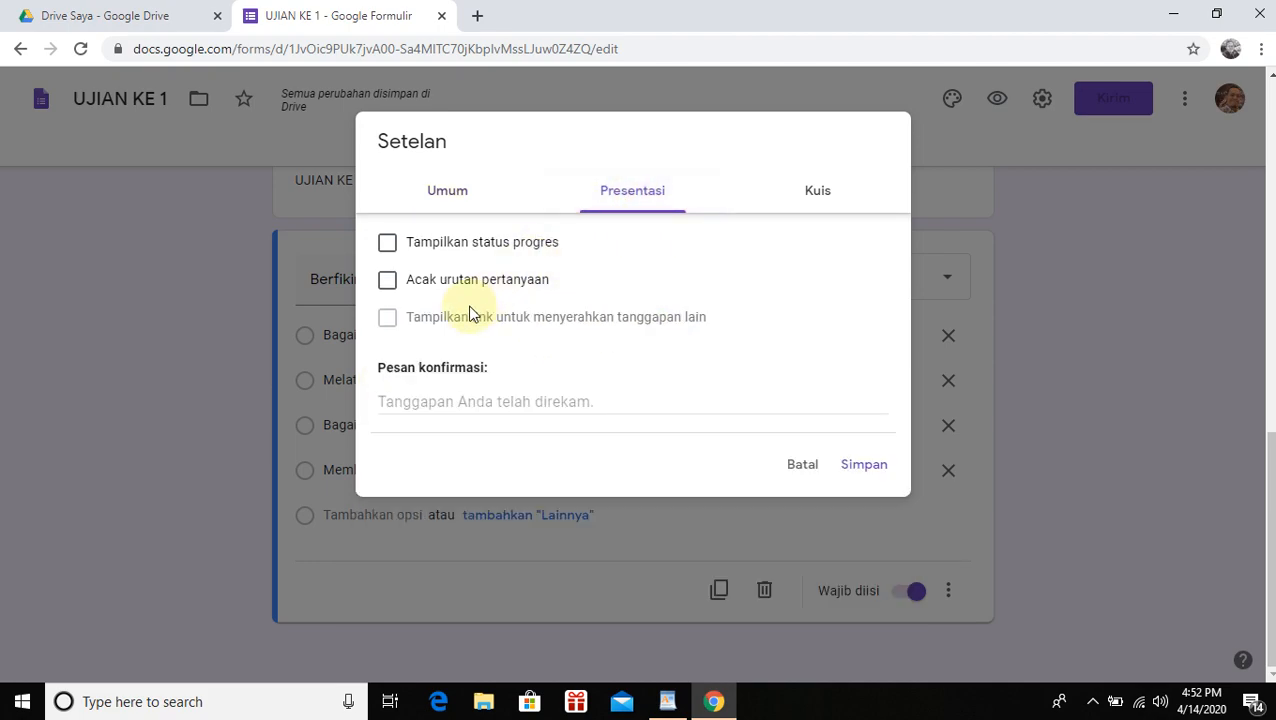
{"action": "left_click", "coordinate": [388, 284]}
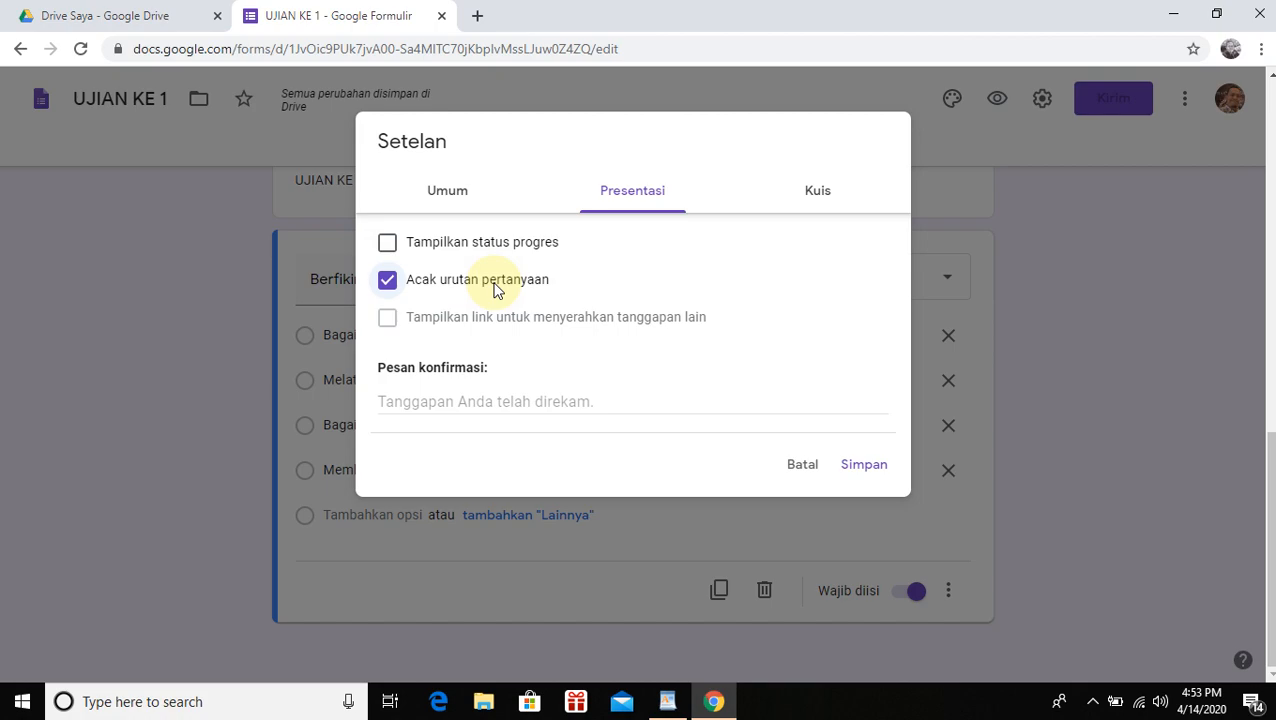
Make the form a quiz and hide missed questions and correct answers from respondents
{"action": "left_click", "coordinate": [819, 194]}
{"action": "left_click", "coordinate": [405, 242]}
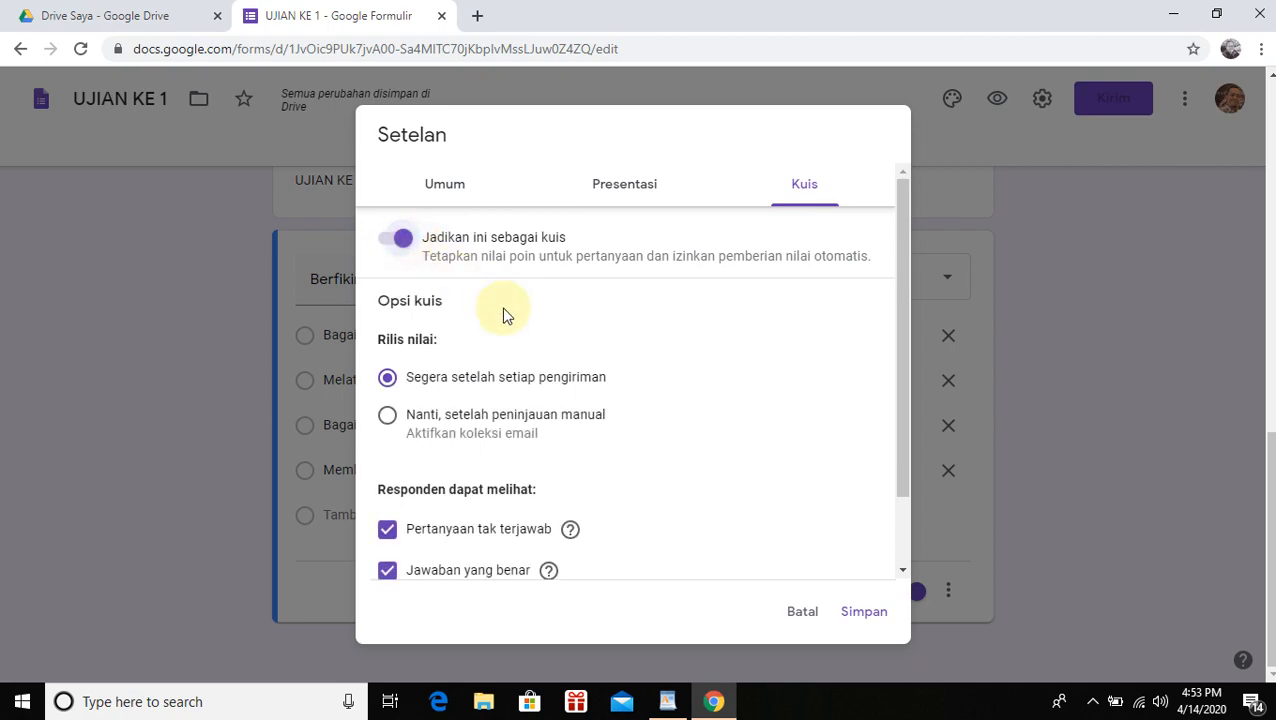
{"action": "scroll", "coordinate": [598, 390], "scroll_direction": "down", "scroll_amount": 1}
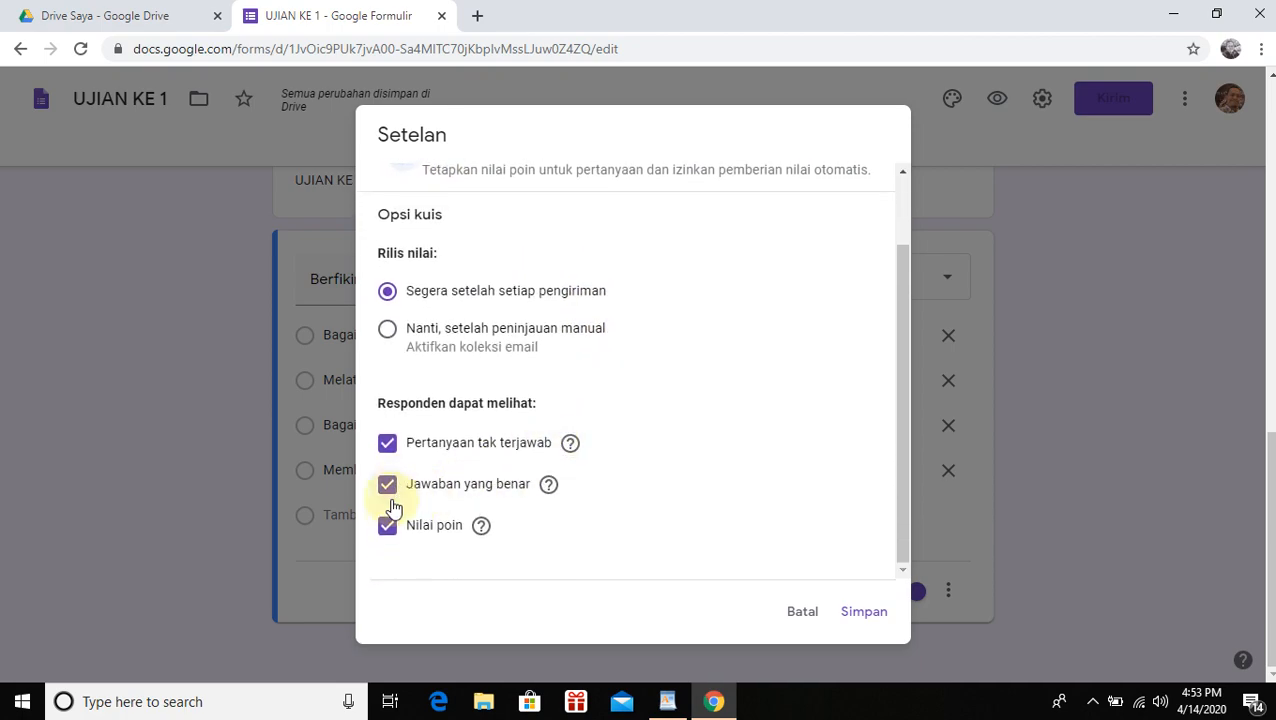
{"action": "left_click", "coordinate": [387, 444]}
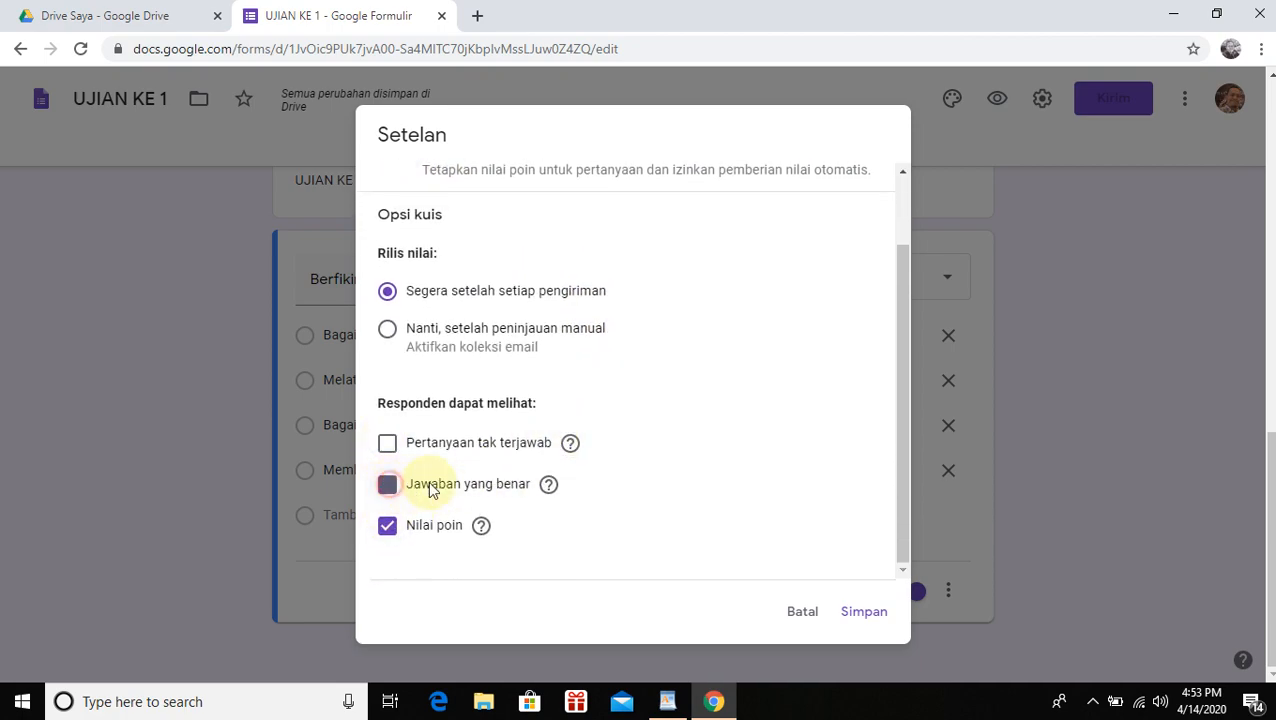
{"action": "left_click", "coordinate": [389, 530]}
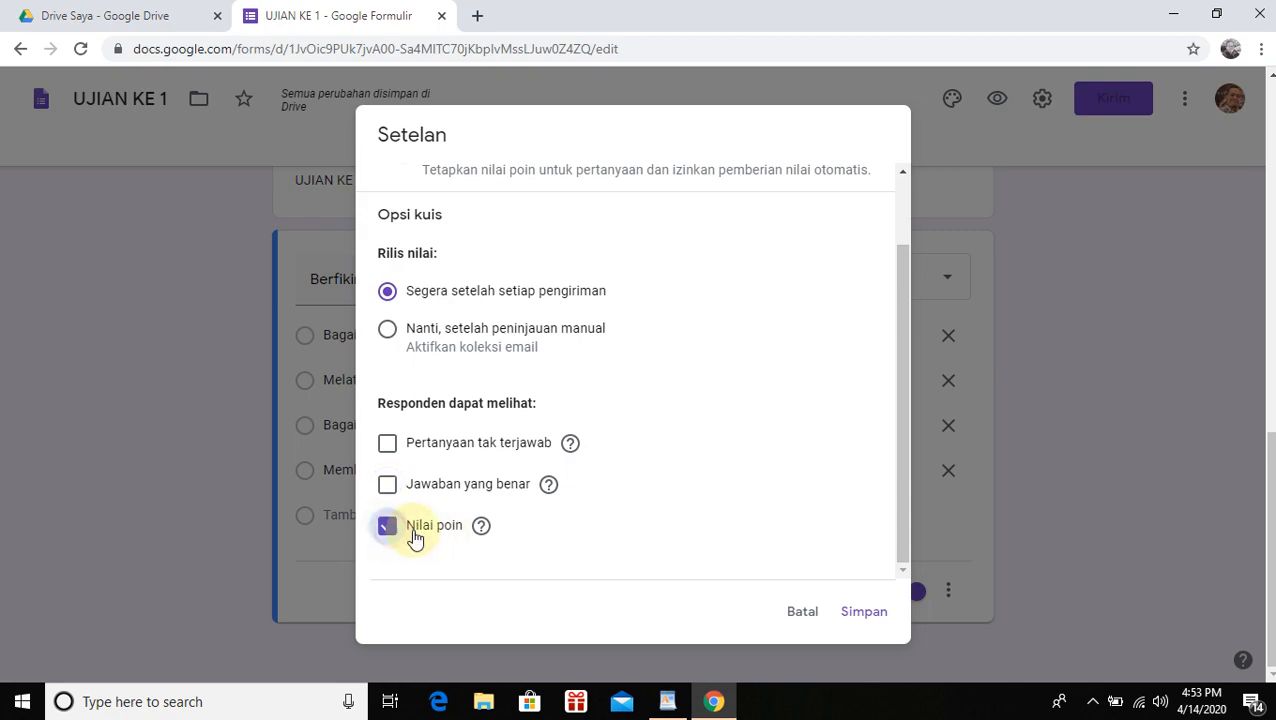
{"action": "mouse_move", "coordinate": [910, 408]}
{"action": "left_mouse_down"}
{"action": "mouse_move", "coordinate": [903, 440]}
{"action": "mouse_move", "coordinate": [915, 352]}
{"action": "mouse_move", "coordinate": [909, 424]}
{"action": "left_mouse_up"}
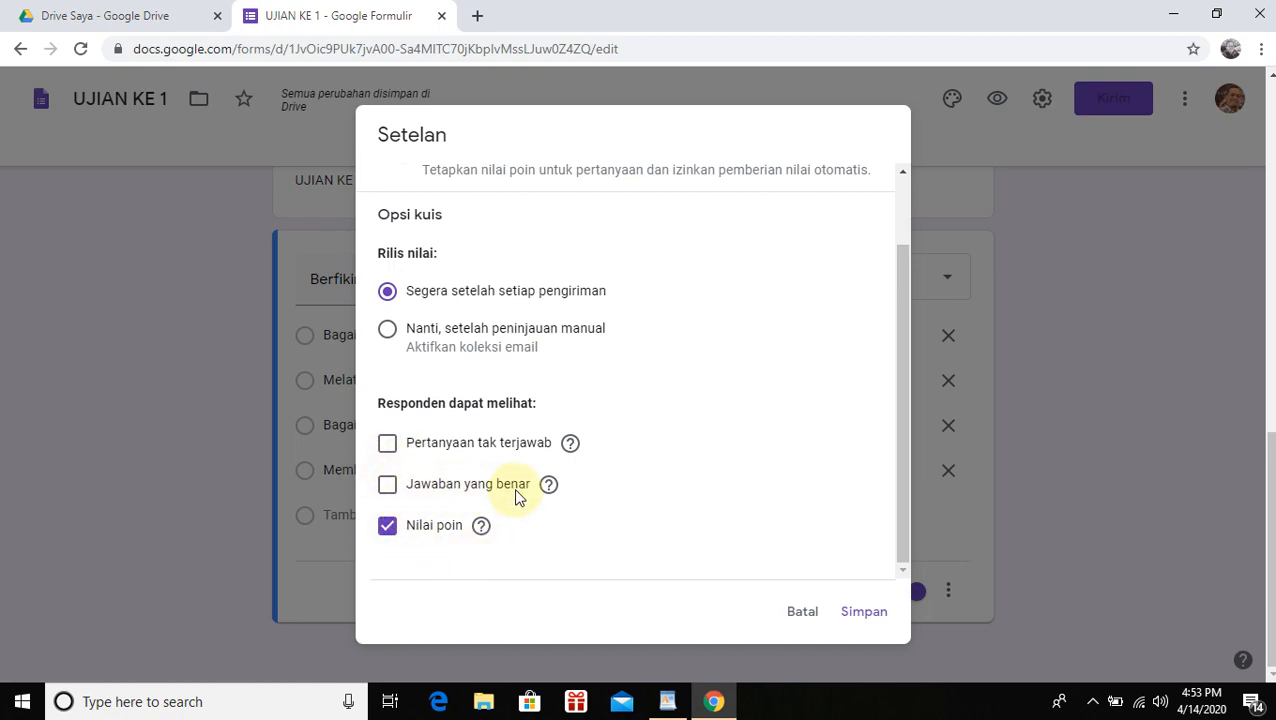
{"action": "mouse_move", "coordinate": [902, 519]}
{"action": "left_mouse_down"}
{"action": "mouse_move", "coordinate": [907, 475]}
{"action": "mouse_move", "coordinate": [906, 521]}
{"action": "left_mouse_up"}
Save quiz settings, key the first answer correct at 50 points, and add a blank question
{"action": "left_click", "coordinate": [858, 613]}
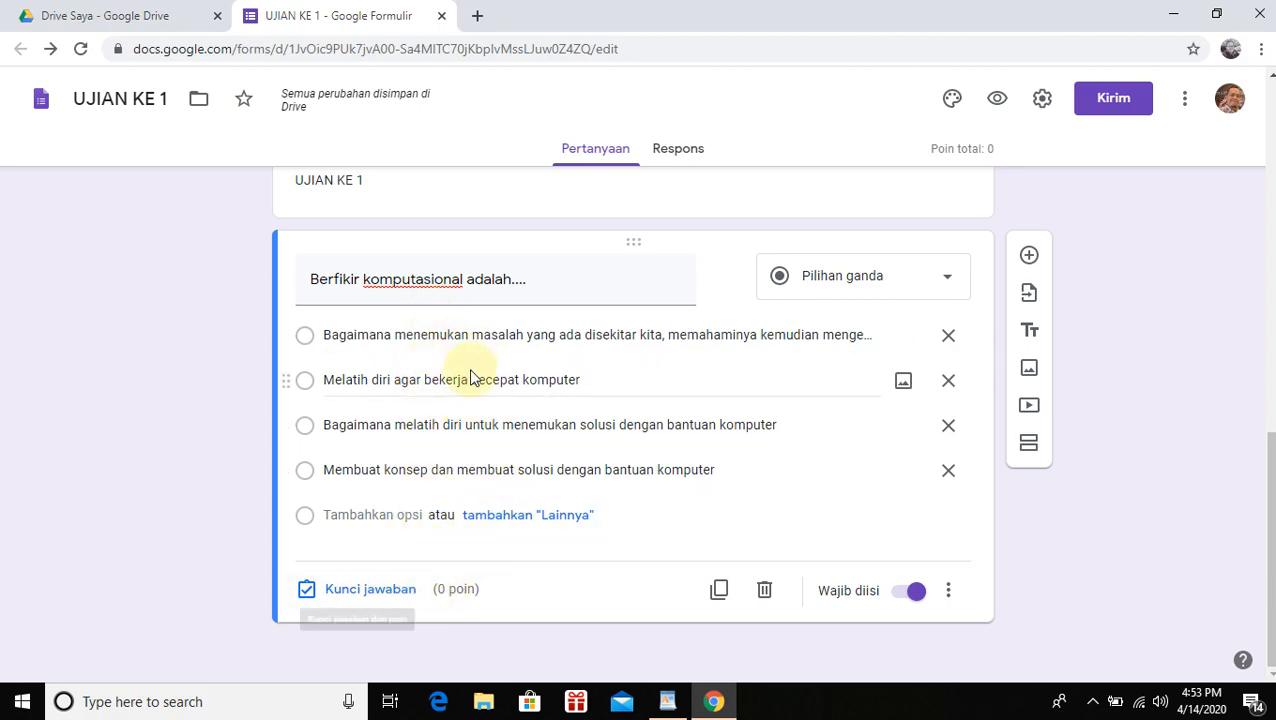
{"action": "left_click", "coordinate": [367, 591]}
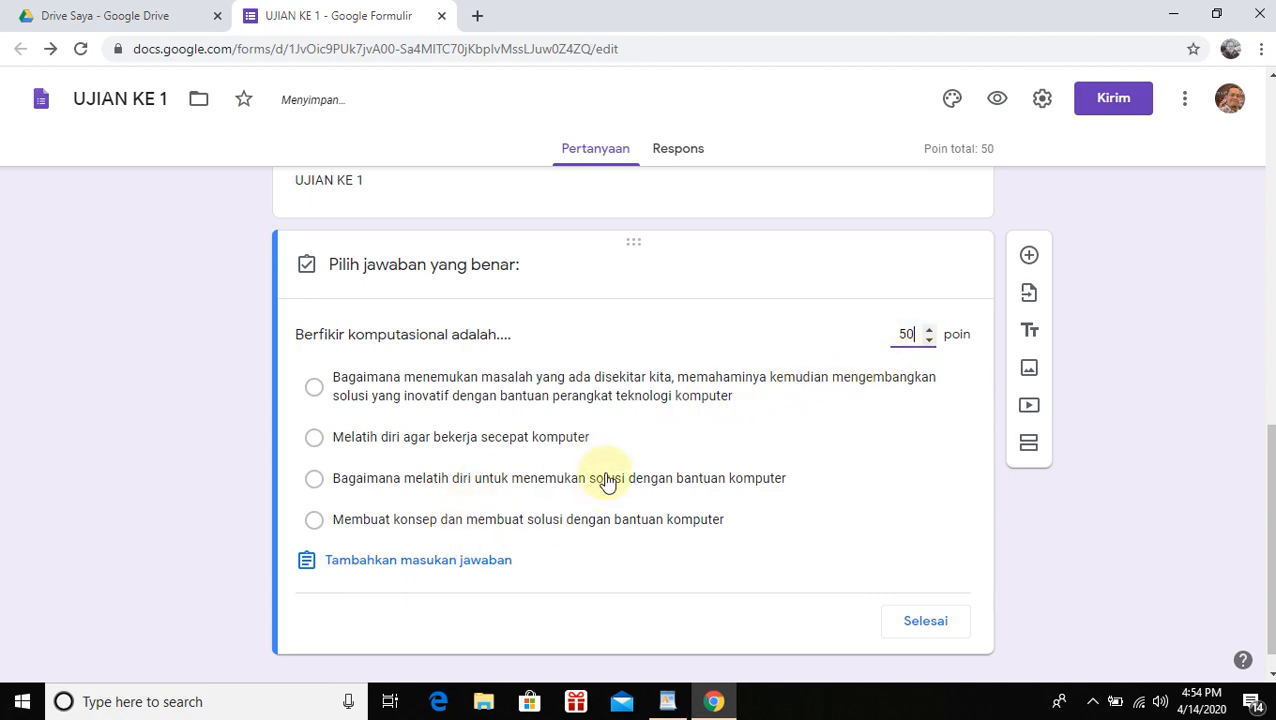
{"action": "left_click", "coordinate": [315, 390]}
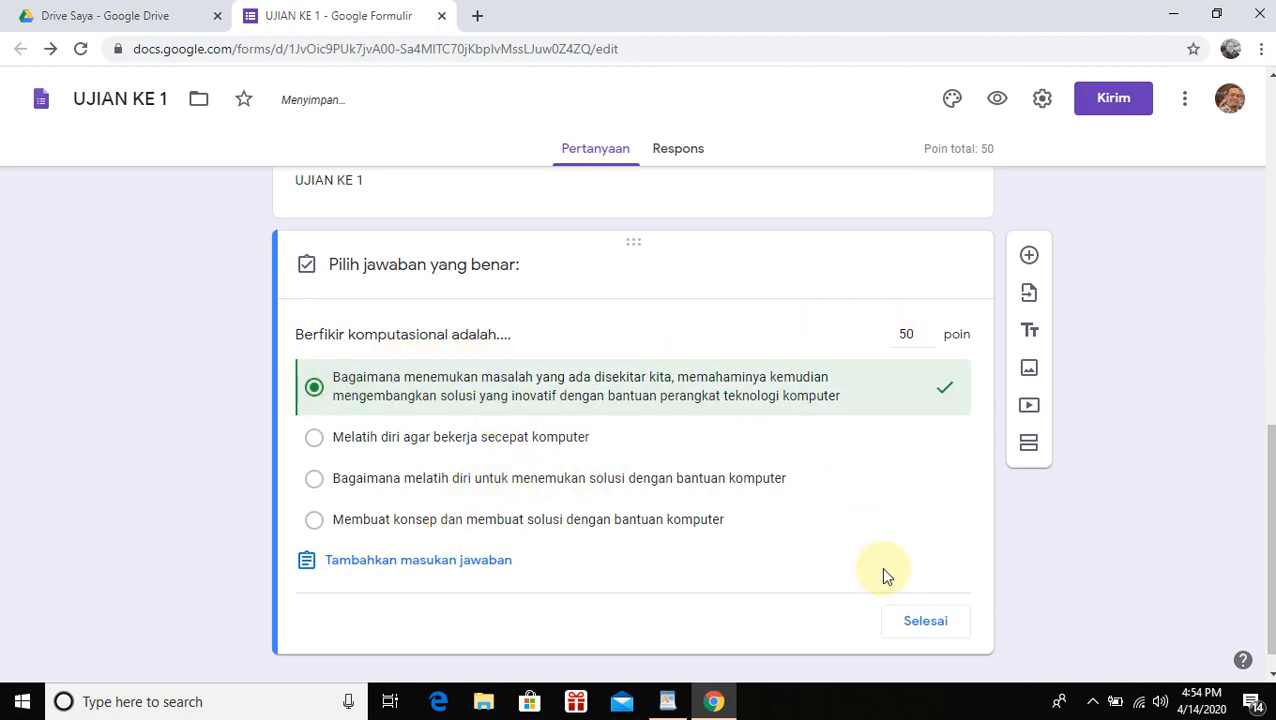
{"action": "left_click", "coordinate": [915, 621]}
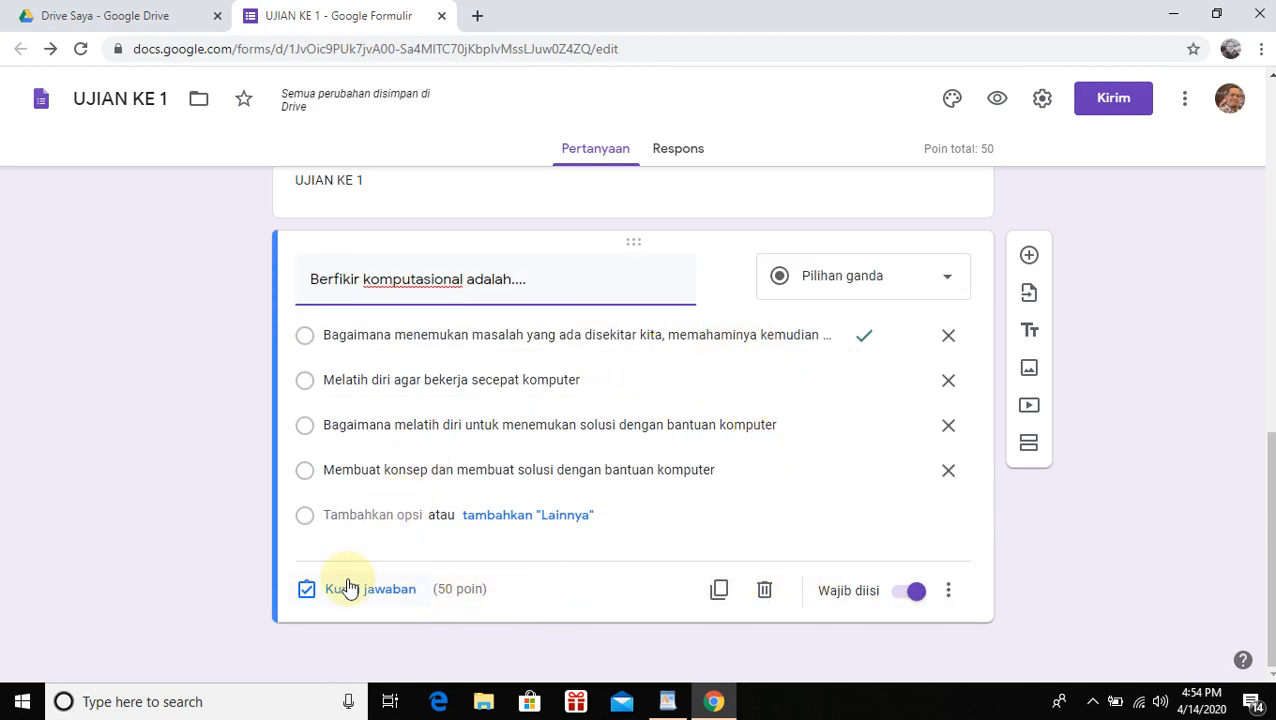
{"action": "left_click", "coordinate": [1030, 258]}
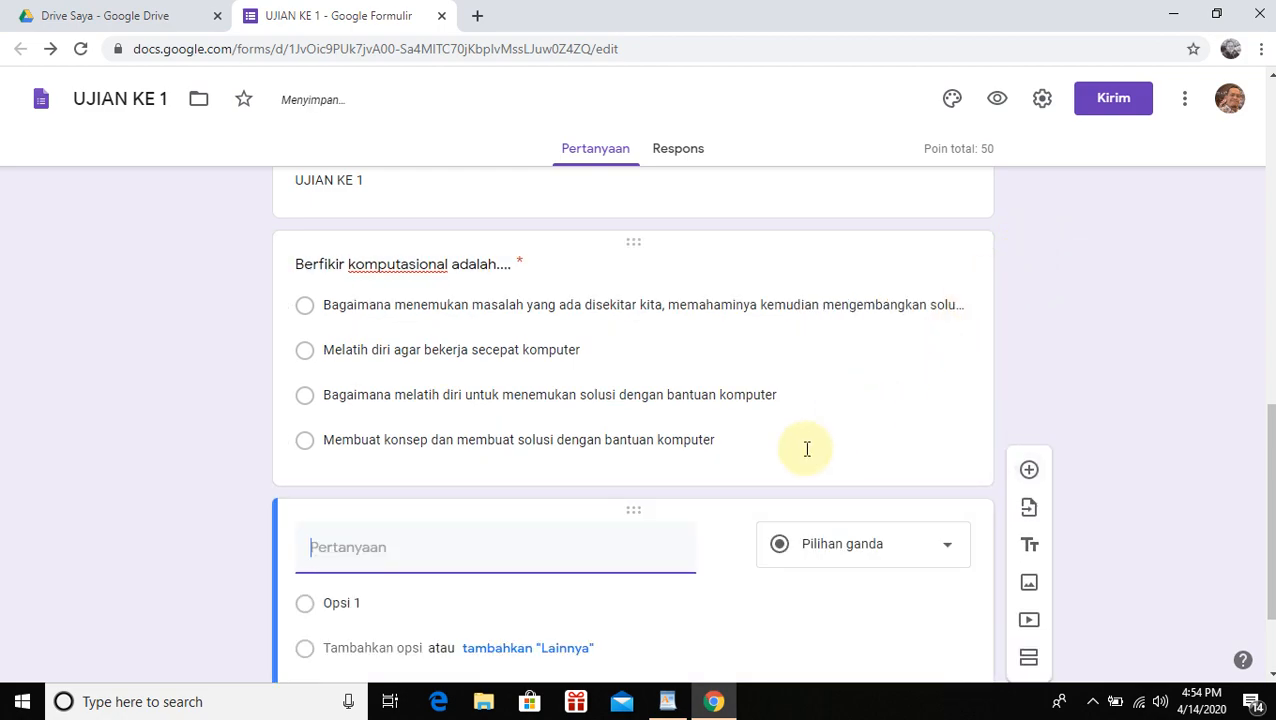
Paste 'Robot yang berada dilayar komputer disebut dengan....' from WordPad as the question text
{"action": "left_click", "coordinate": [667, 701]}
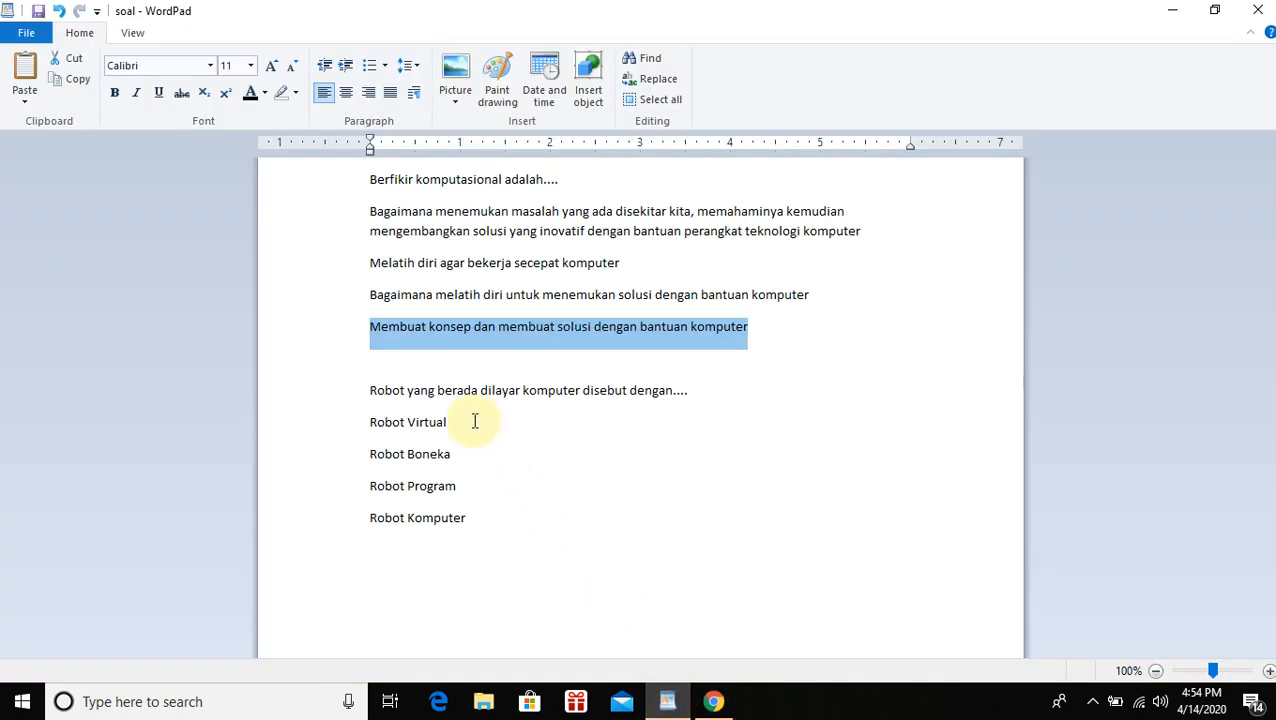
{"action": "left_click_drag", "start_coordinate": [389, 395], "coordinate": [686, 395]}
{"action": "key", "text": "ctrl+c"}
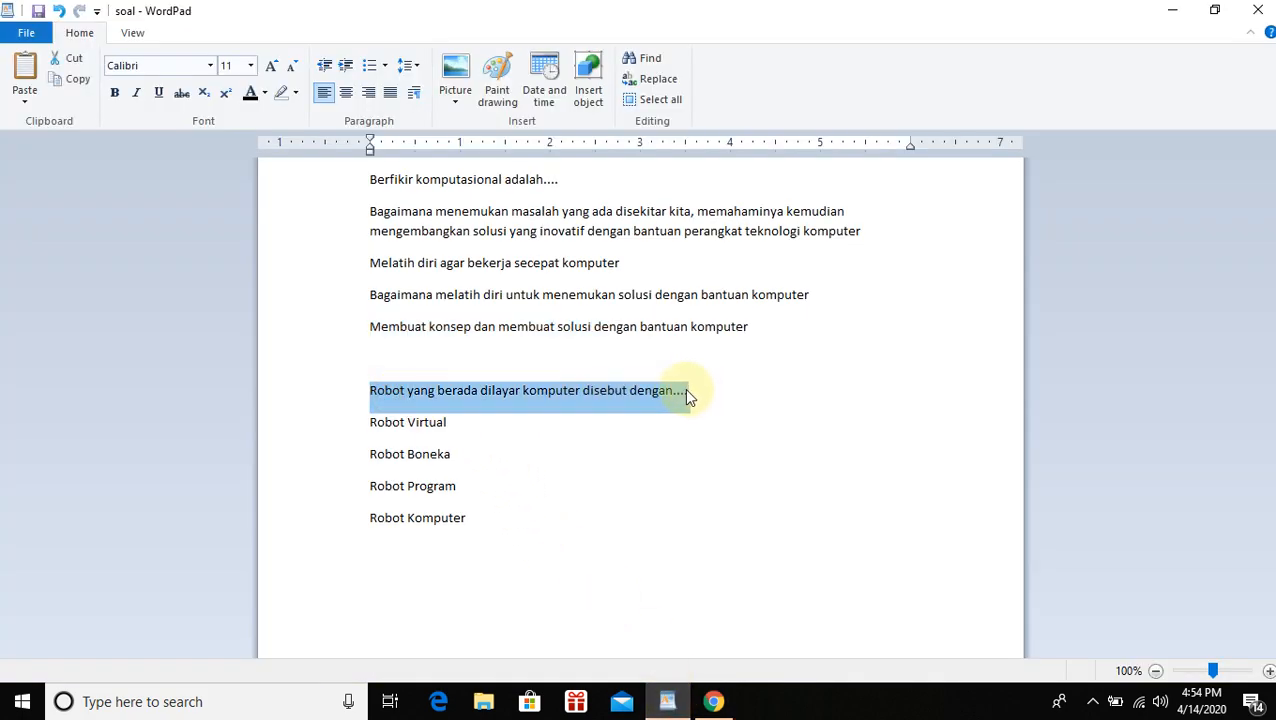
{"action": "left_click", "coordinate": [665, 701]}
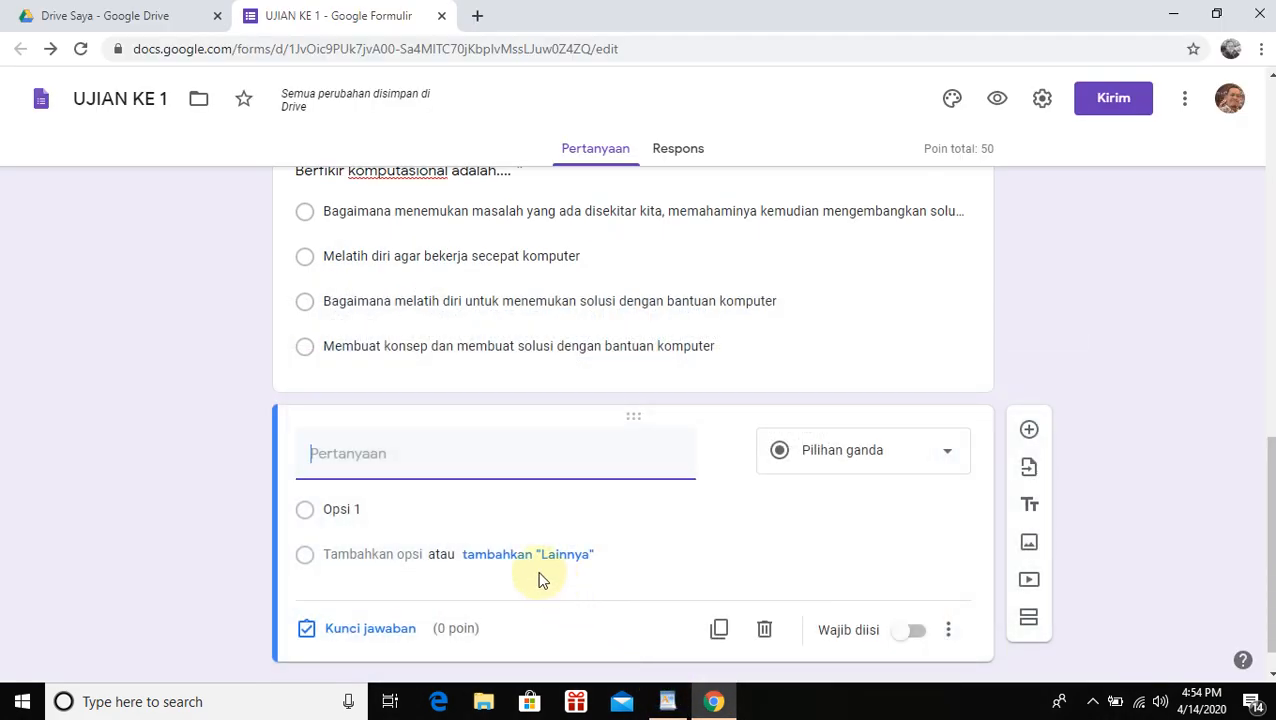
{"action": "key", "text": "ctrl+v"}
Paste the four Robot answer options and give the question 50 points
{"action": "left_click", "coordinate": [415, 533]}
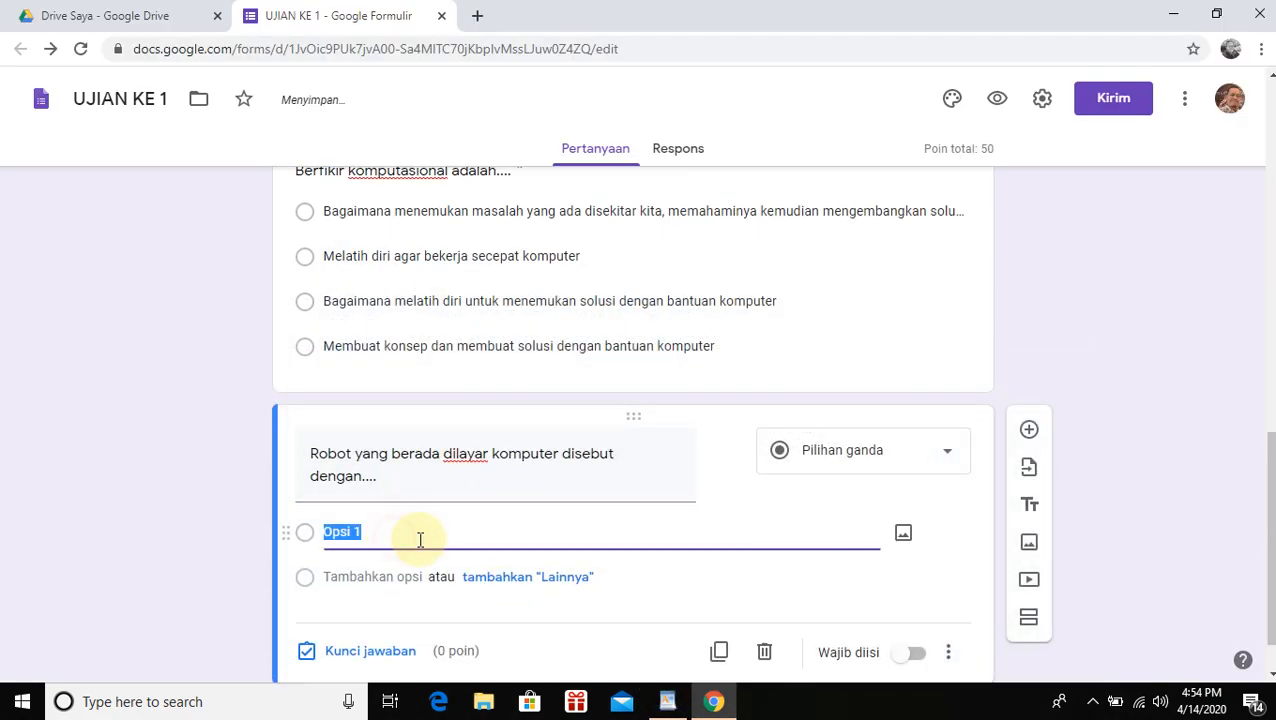
{"action": "left_click", "coordinate": [668, 701]}
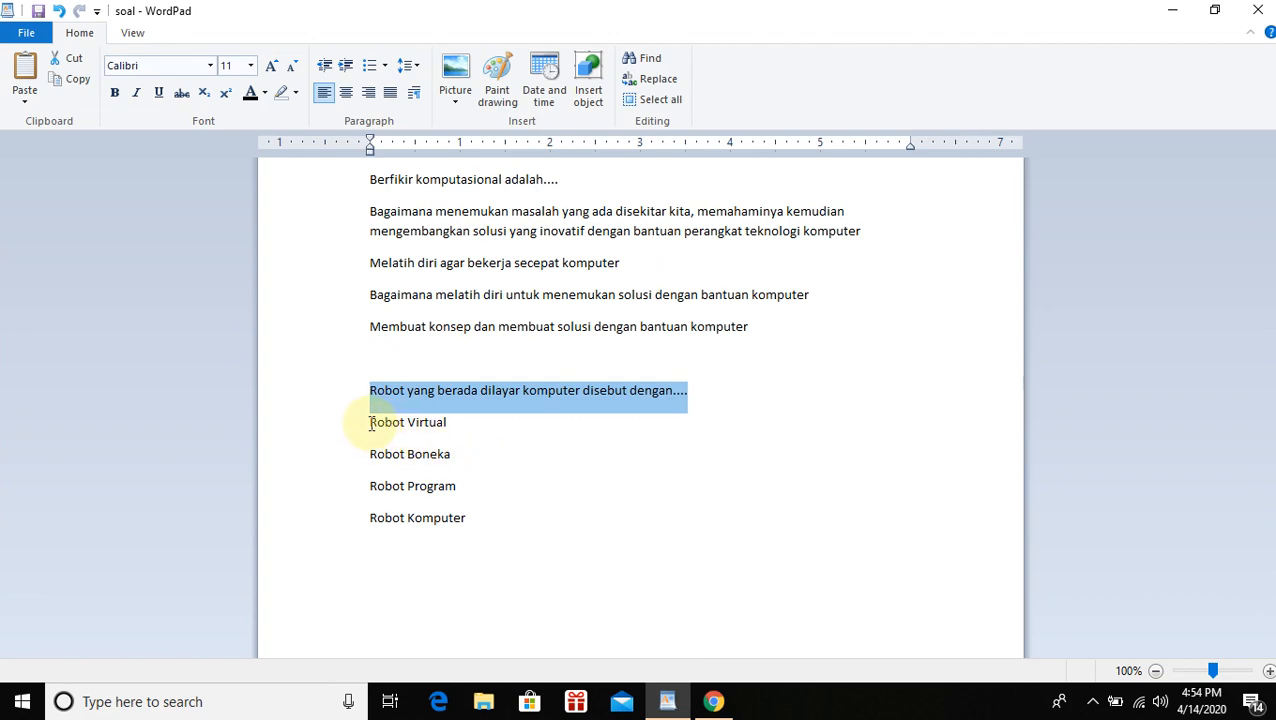
{"action": "left_click_drag", "start_coordinate": [354, 428], "coordinate": [370, 530]}
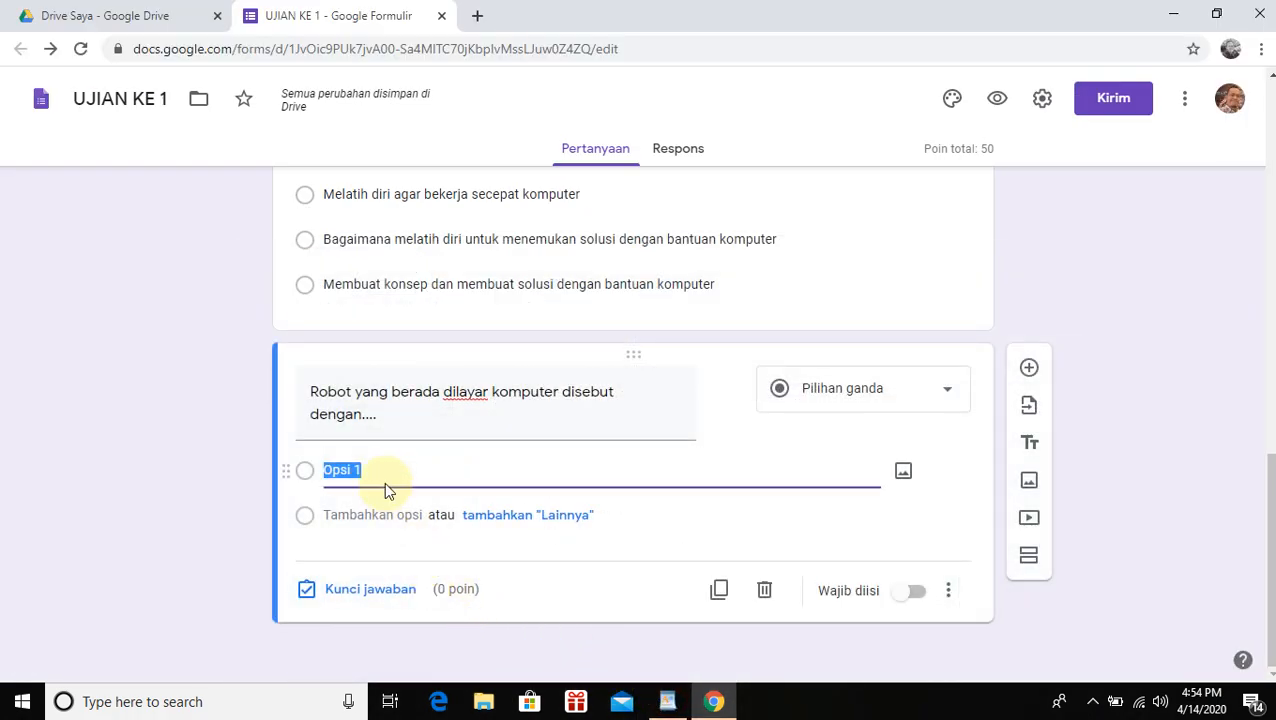
{"action": "type", "text": "Robot Virtual Robot Boneka Robot Program Robot Komputer"}
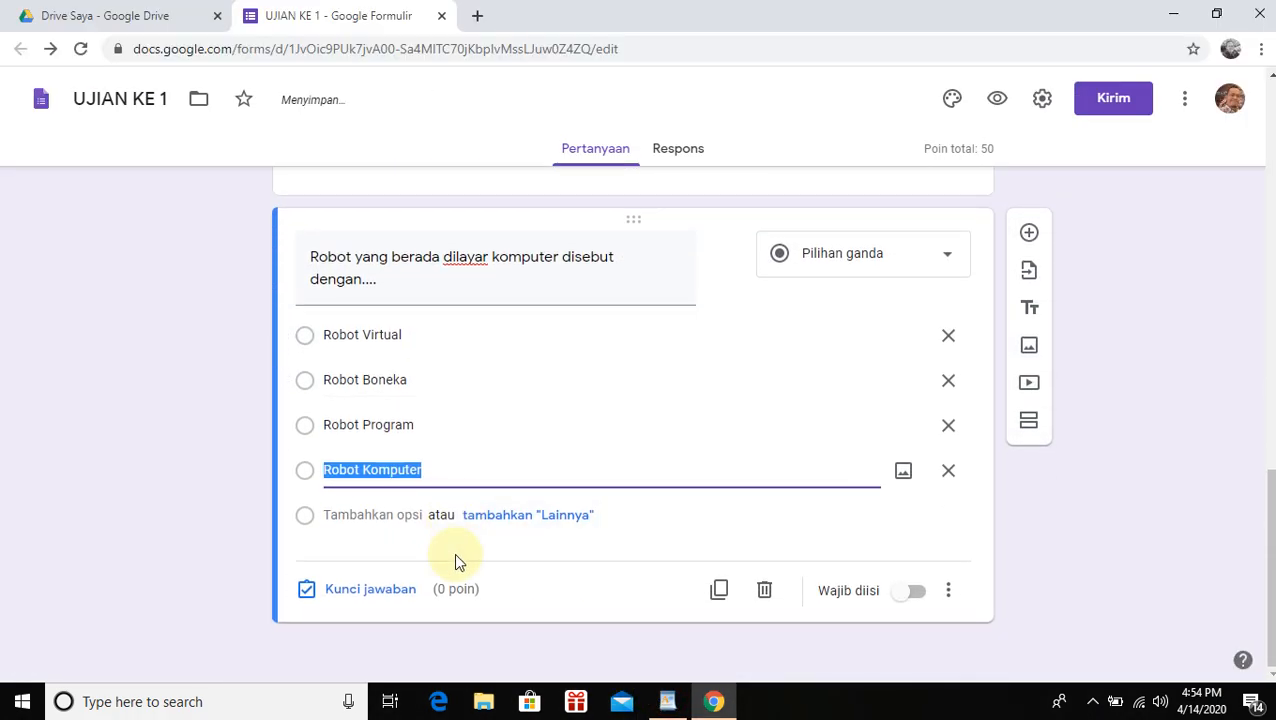
{"action": "left_click", "coordinate": [370, 589]}
{"action": "type", "text": "50"}
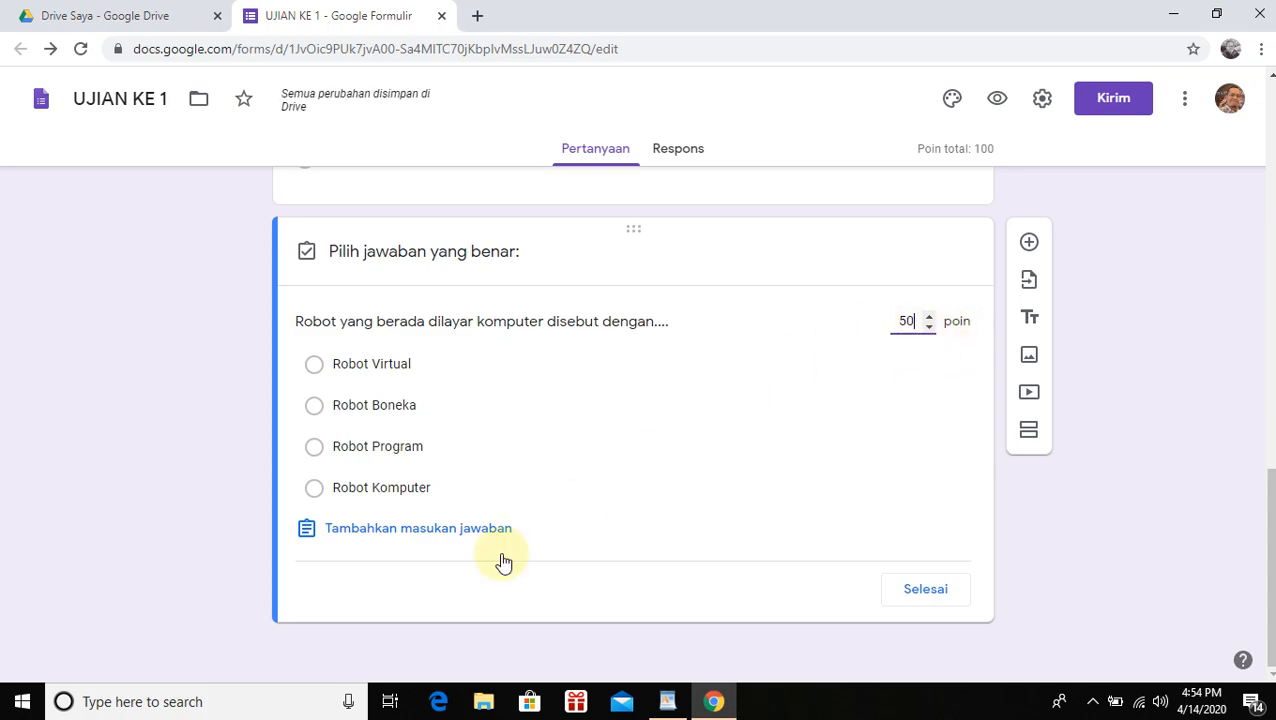
Key Robot Virtual as the correct answer and mark the robot question required
{"action": "left_click", "coordinate": [314, 366]}
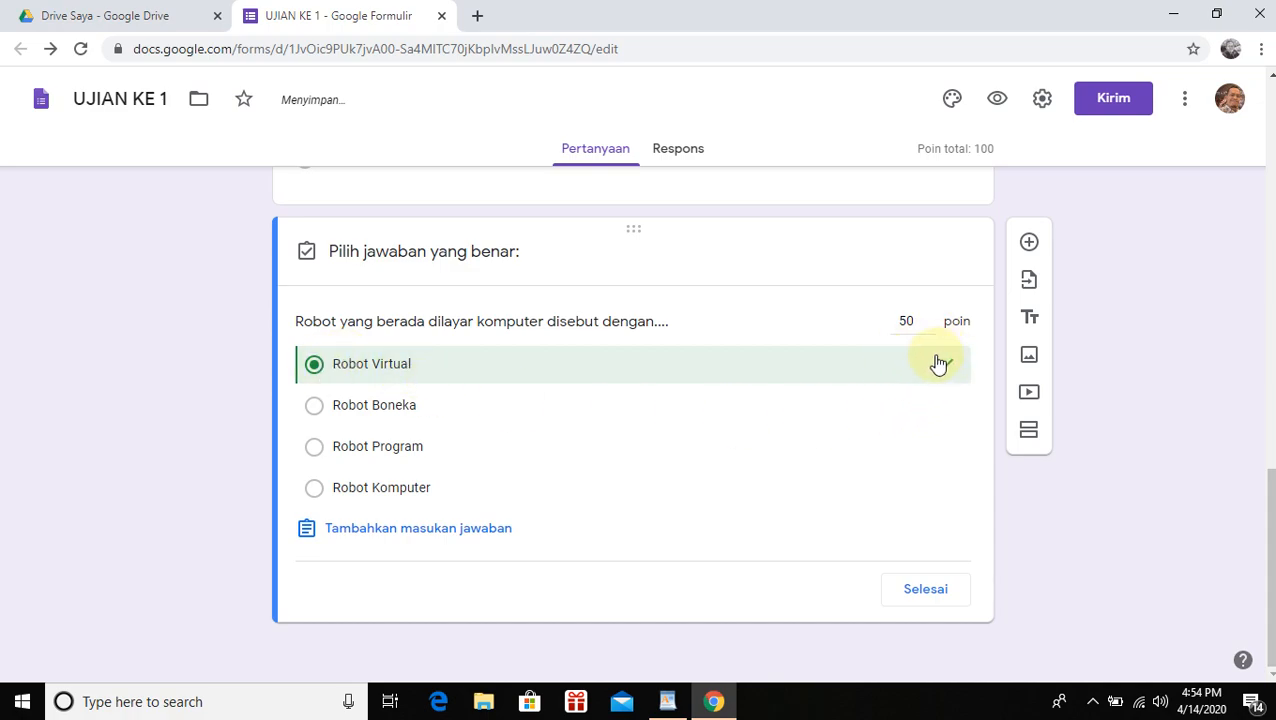
{"action": "left_click", "coordinate": [925, 592]}
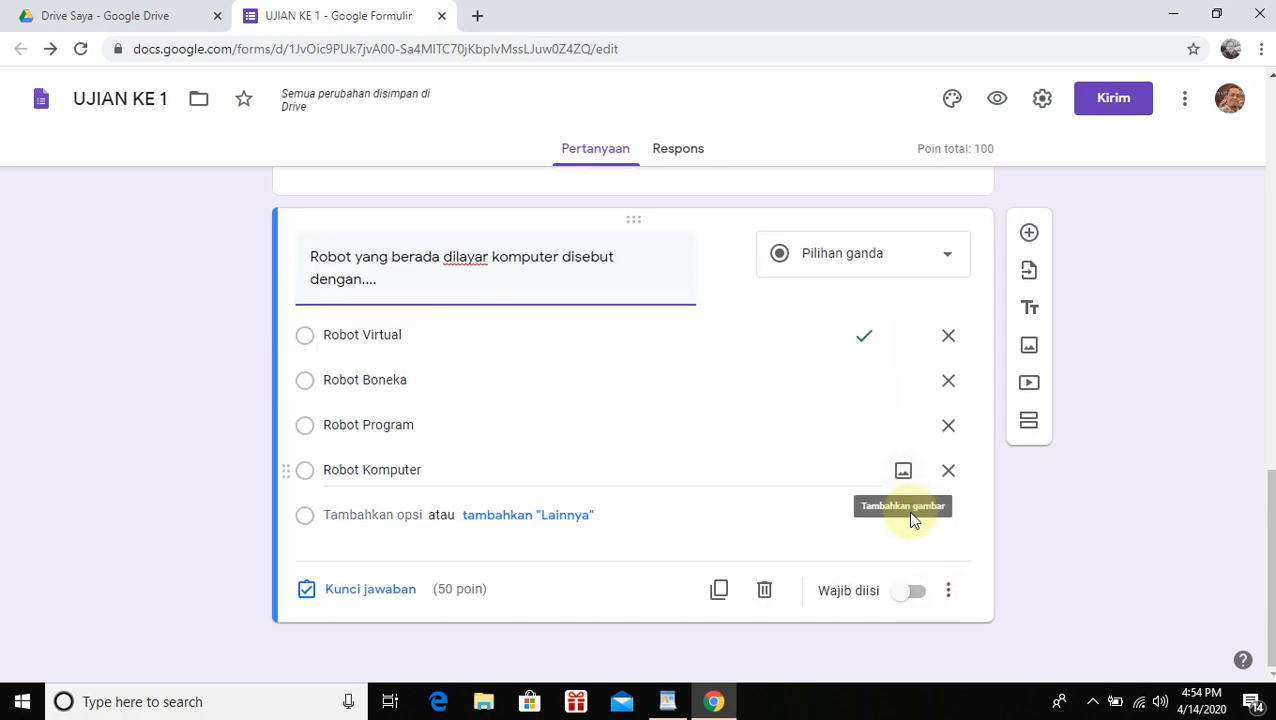
{"action": "scroll", "coordinate": [908, 598], "scroll_direction": "up", "scroll_amount": 2}
{"action": "scroll", "coordinate": [908, 598], "scroll_direction": "down", "scroll_amount": 2}
{"action": "left_click", "coordinate": [919, 598]}
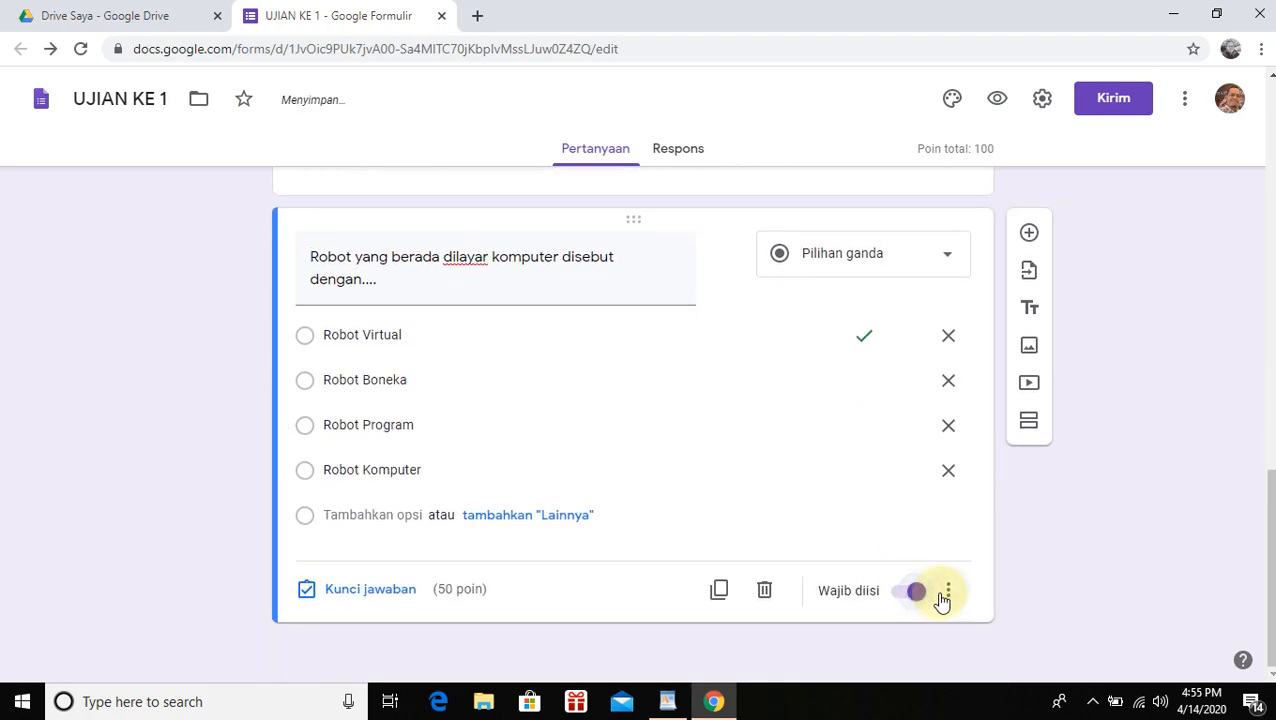
{"action": "scroll", "coordinate": [940, 595], "scroll_direction": "up", "scroll_amount": 4}
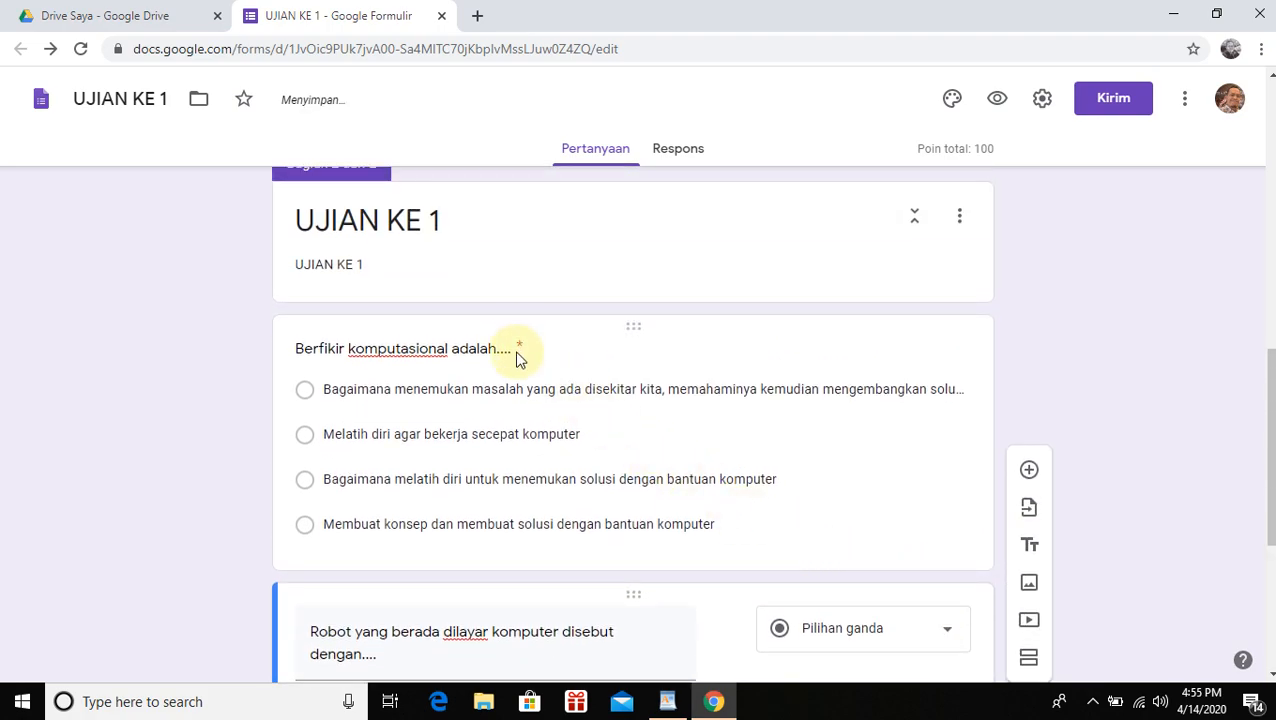
{"action": "scroll", "coordinate": [910, 545], "scroll_direction": "down", "scroll_amount": 4}
{"action": "scroll", "coordinate": [918, 550], "scroll_direction": "up", "scroll_amount": 3}
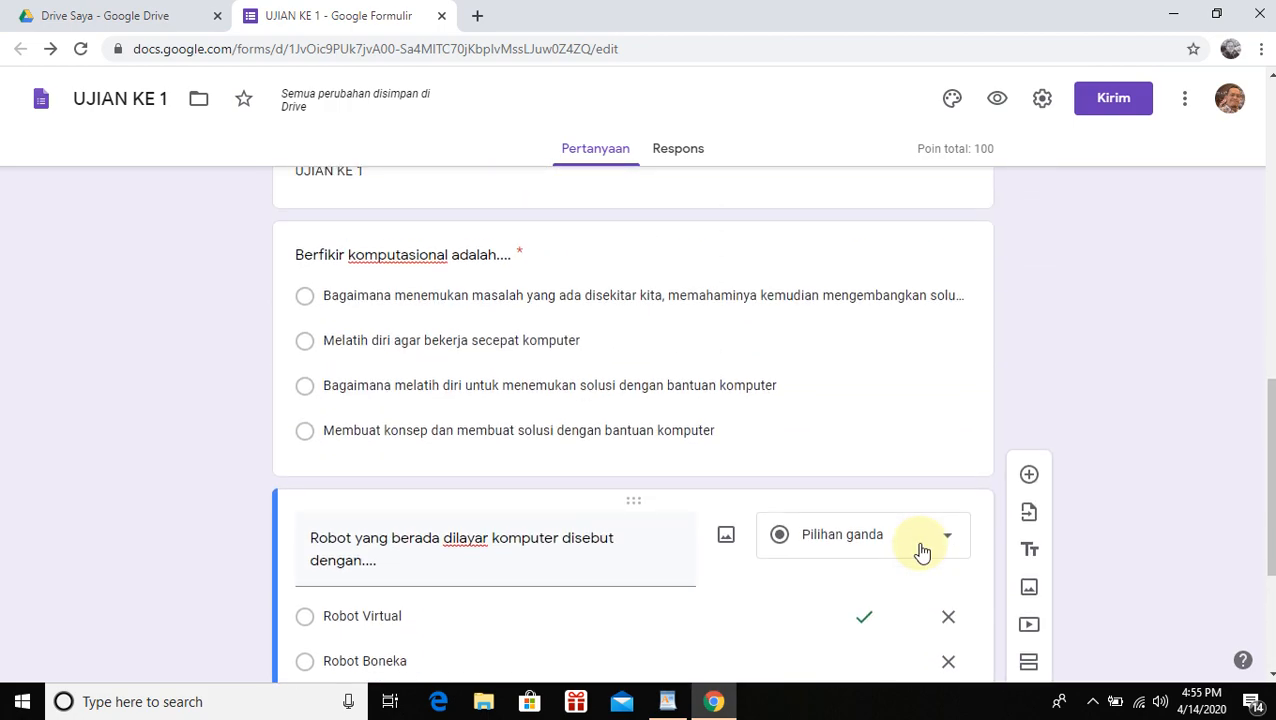
{"action": "scroll", "coordinate": [932, 535], "scroll_direction": "down", "scroll_amount": 2}
{"action": "scroll", "coordinate": [937, 541], "scroll_direction": "down", "scroll_amount": 3}
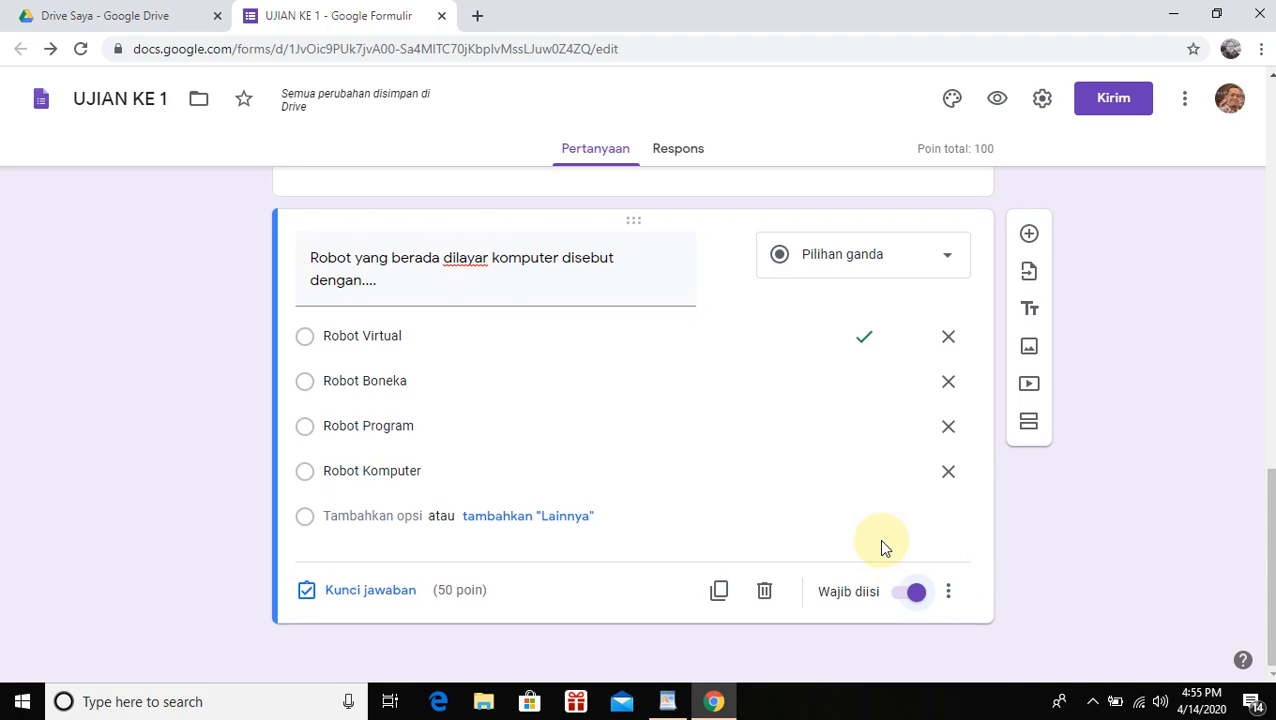
{"action": "scroll", "coordinate": [880, 541], "scroll_direction": "up", "scroll_amount": 1}
{"action": "scroll", "coordinate": [817, 512], "scroll_direction": "down", "scroll_amount": 1}
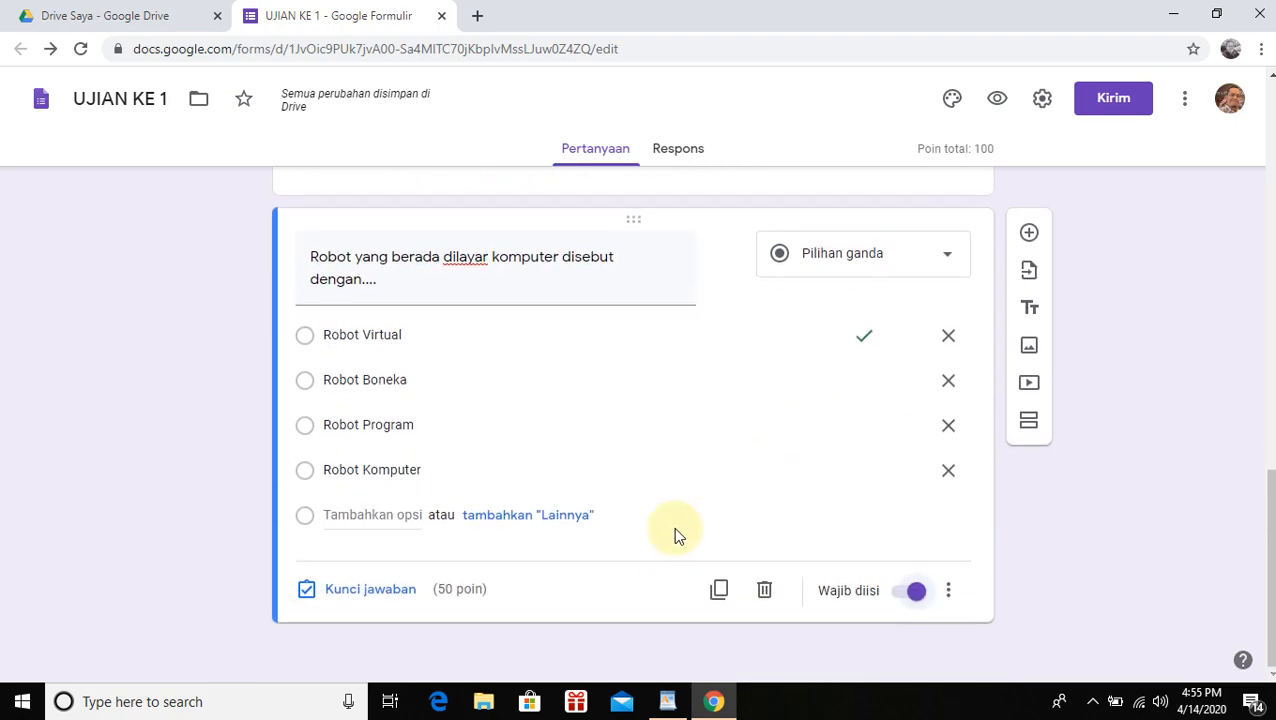
{"action": "scroll", "coordinate": [870, 442], "scroll_direction": "up", "scroll_amount": 1}
{"action": "scroll", "coordinate": [870, 442], "scroll_direction": "up", "scroll_amount": 2}
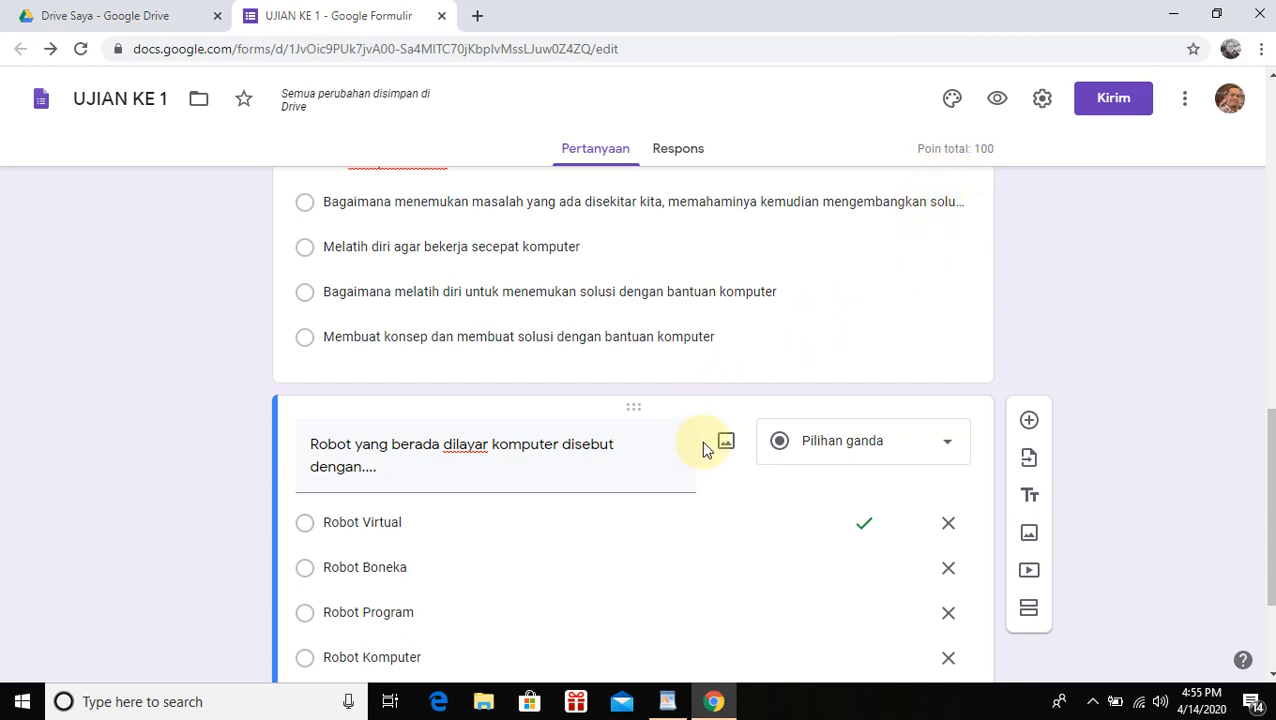
{"action": "scroll", "coordinate": [752, 404], "scroll_direction": "up", "scroll_amount": 2}
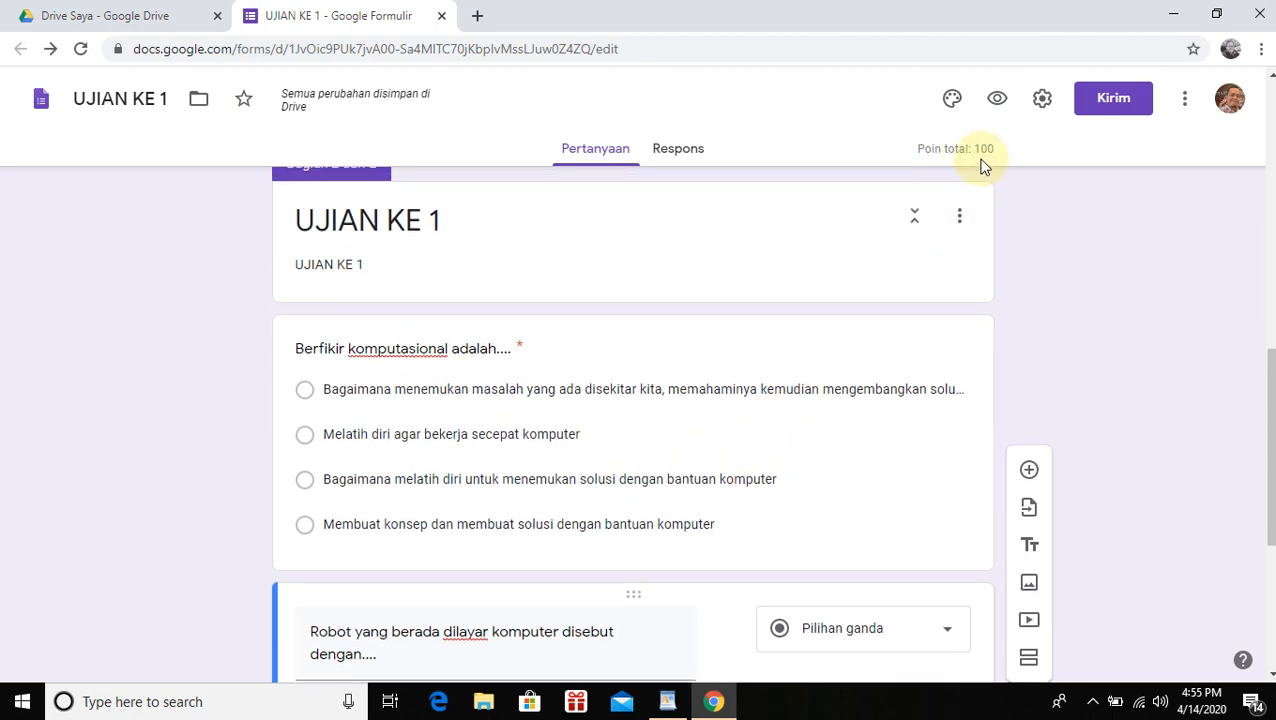
Copy the quiz's sharing URL from the Kirim formulir link tab, then open a new tab
{"action": "left_click", "coordinate": [1104, 101]}
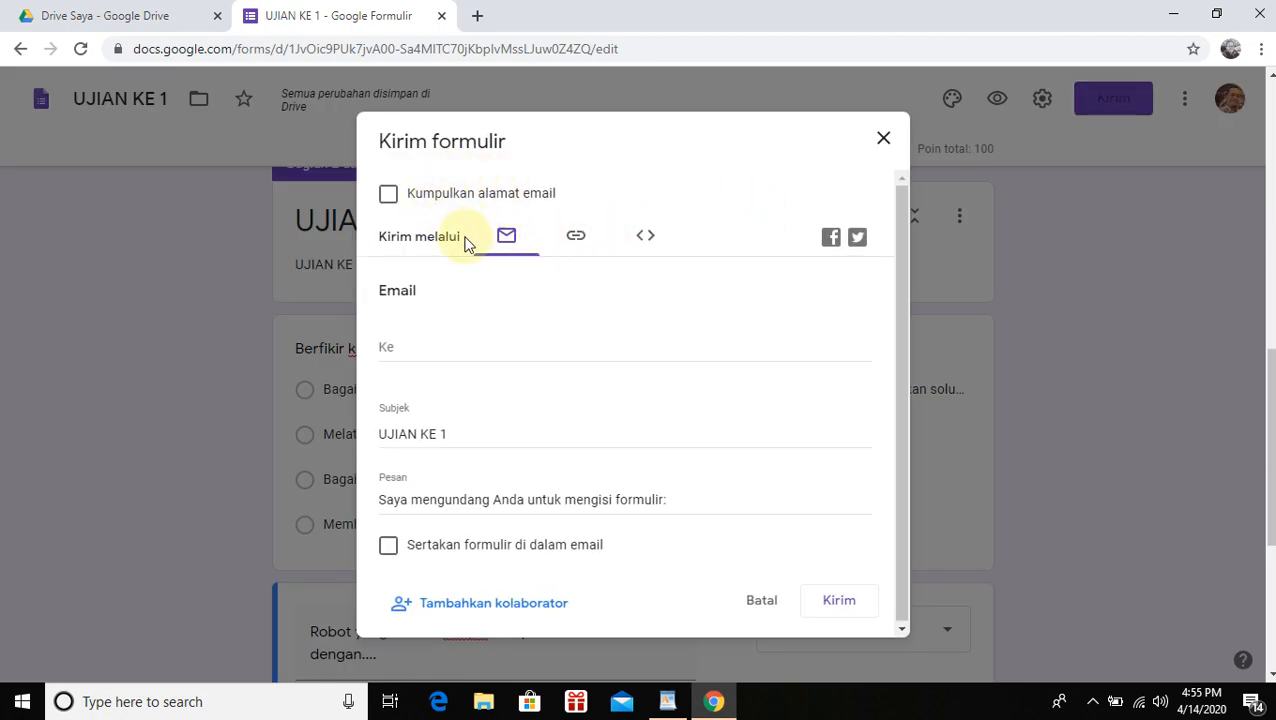
{"action": "left_click", "coordinate": [579, 242]}
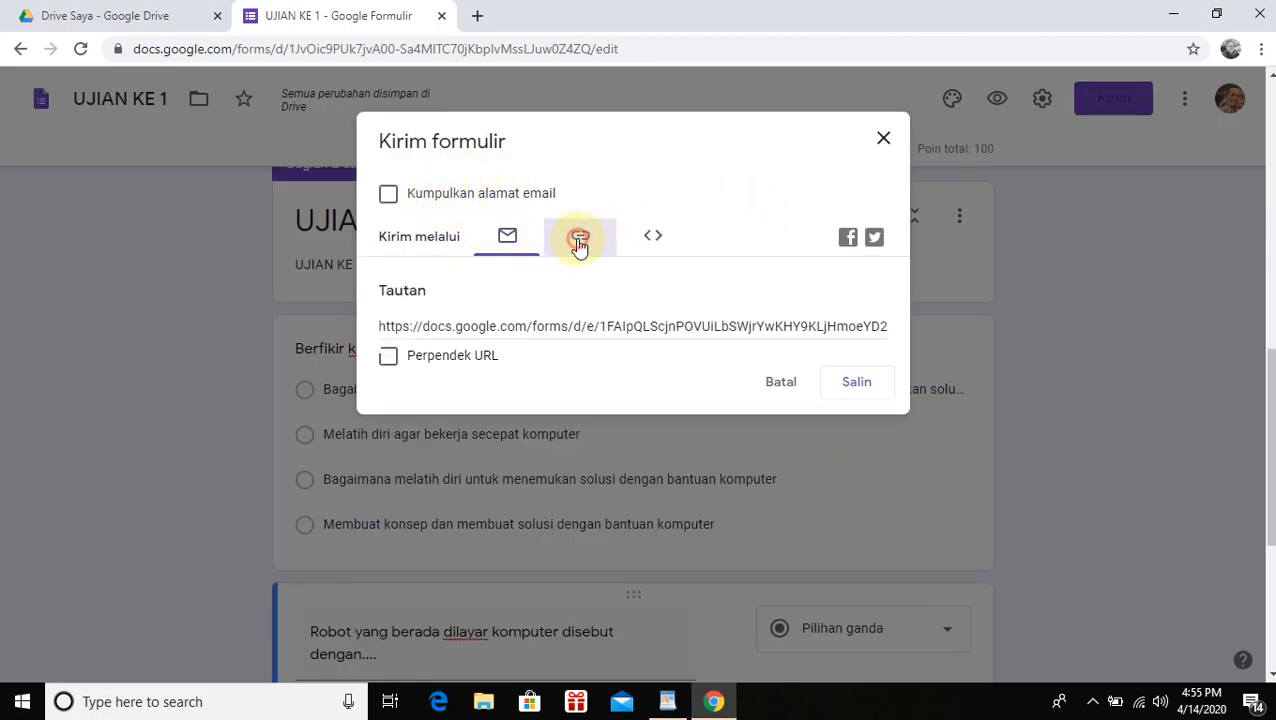
{"action": "left_click", "coordinate": [643, 245]}
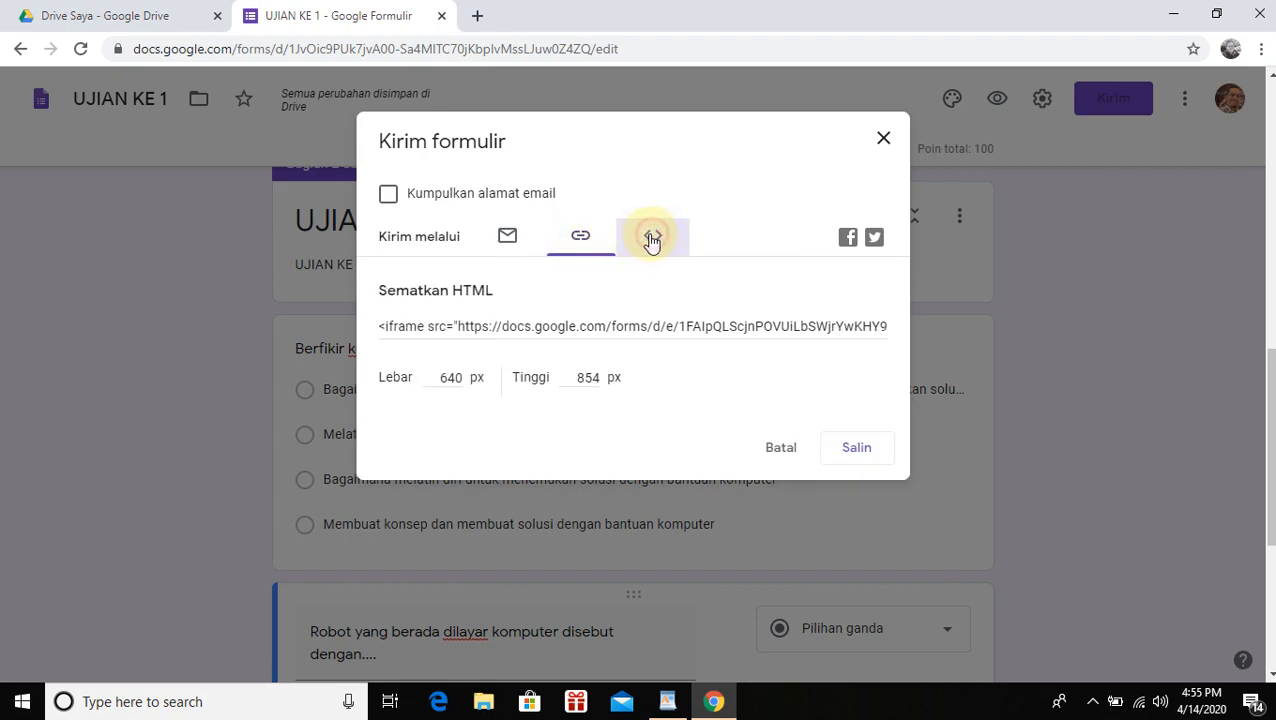
{"action": "left_click", "coordinate": [578, 237]}
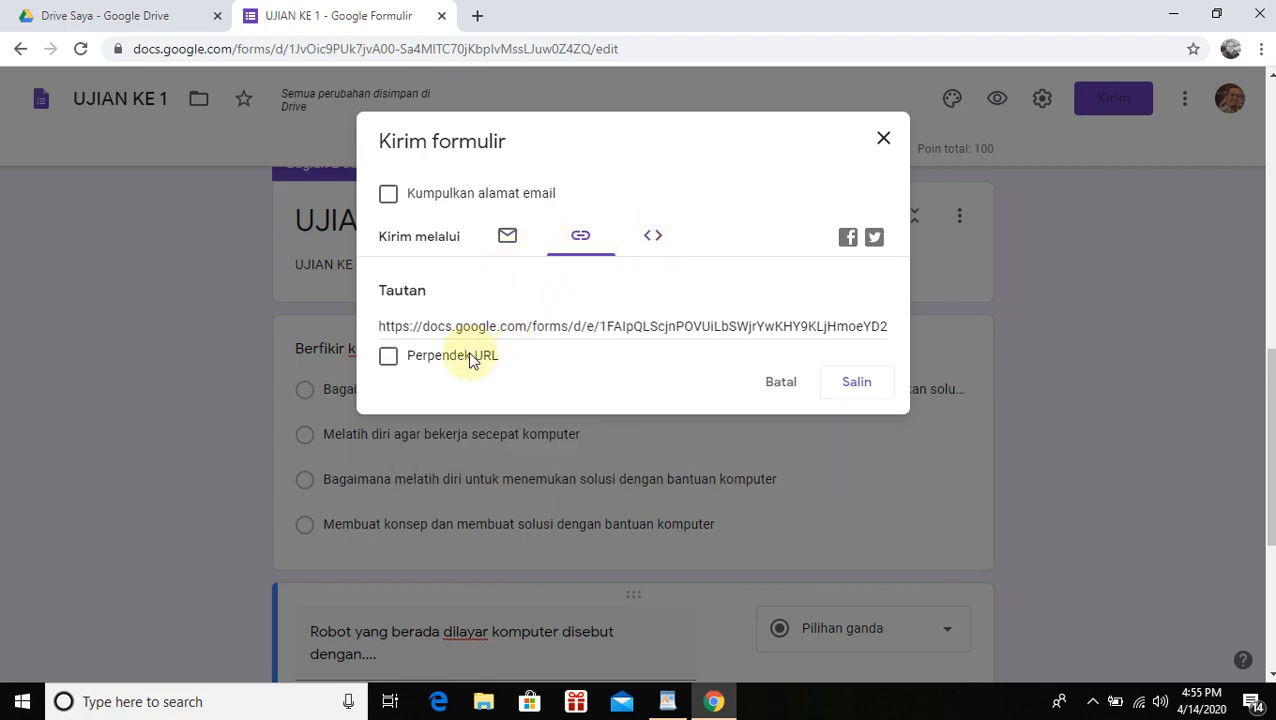
{"action": "left_click", "coordinate": [507, 330]}
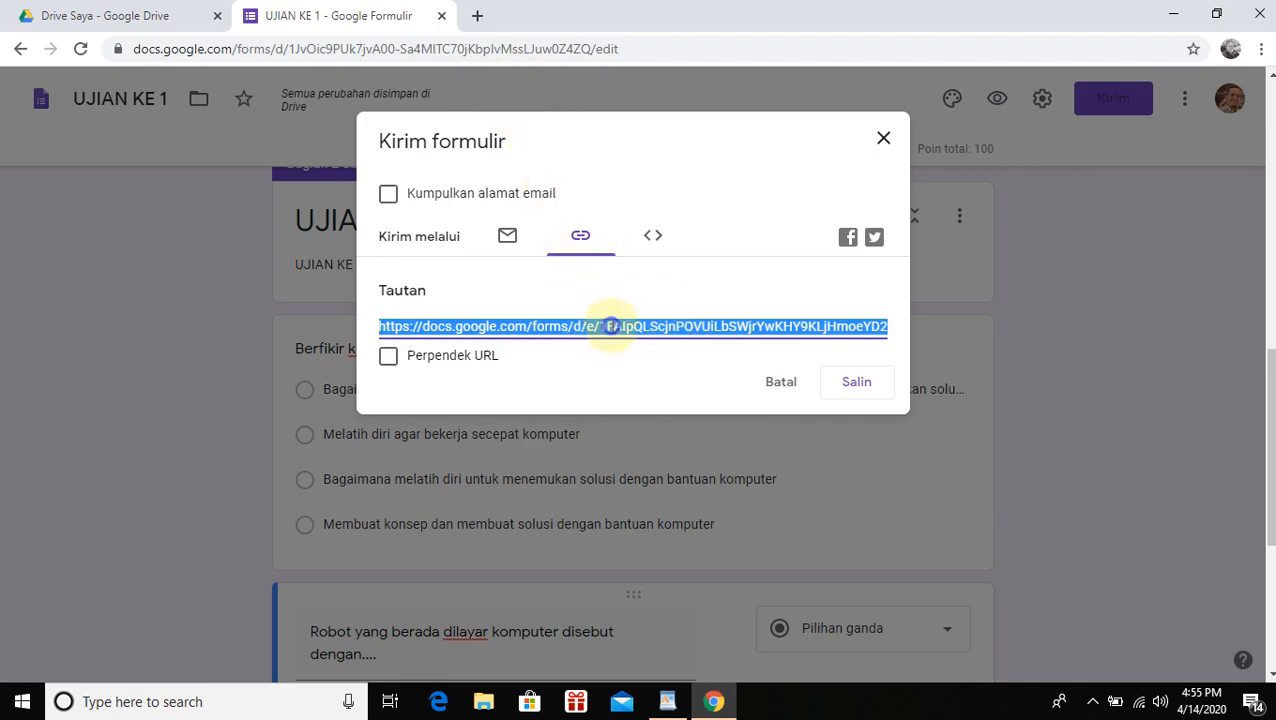
{"action": "right_click", "coordinate": [611, 326]}
{"action": "left_click", "coordinate": [640, 344]}
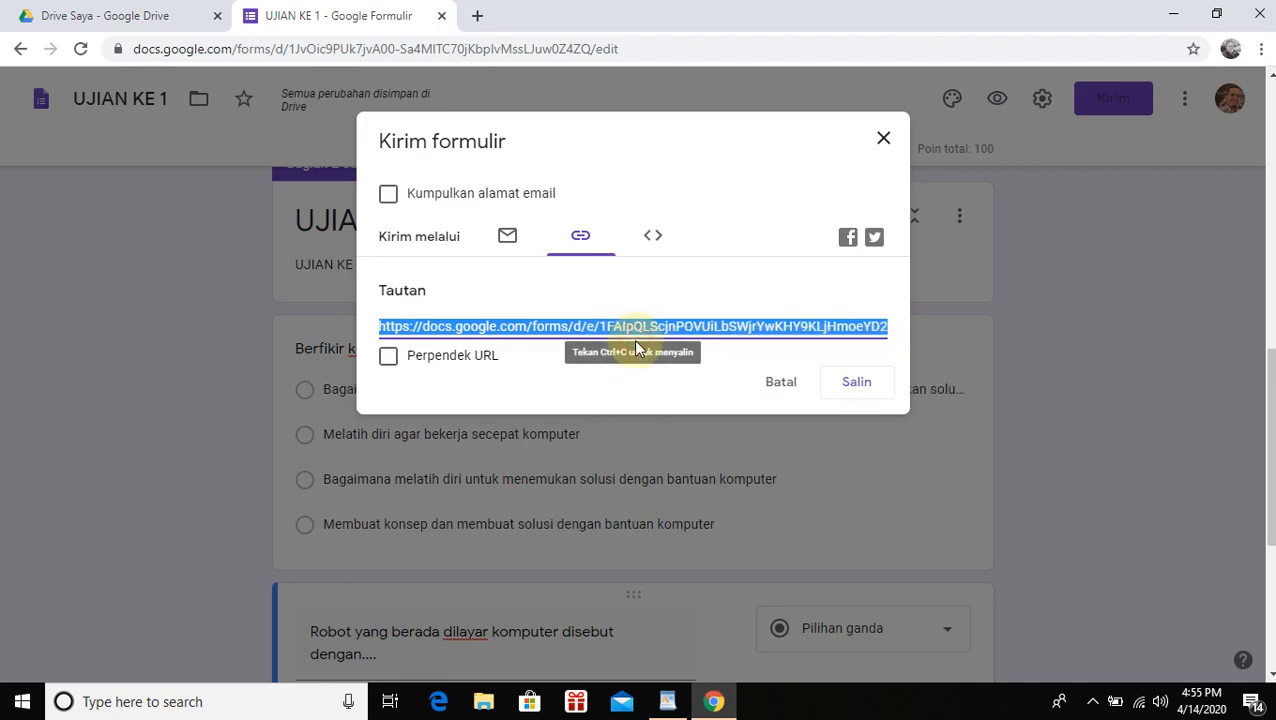
{"action": "left_click", "coordinate": [477, 15]}
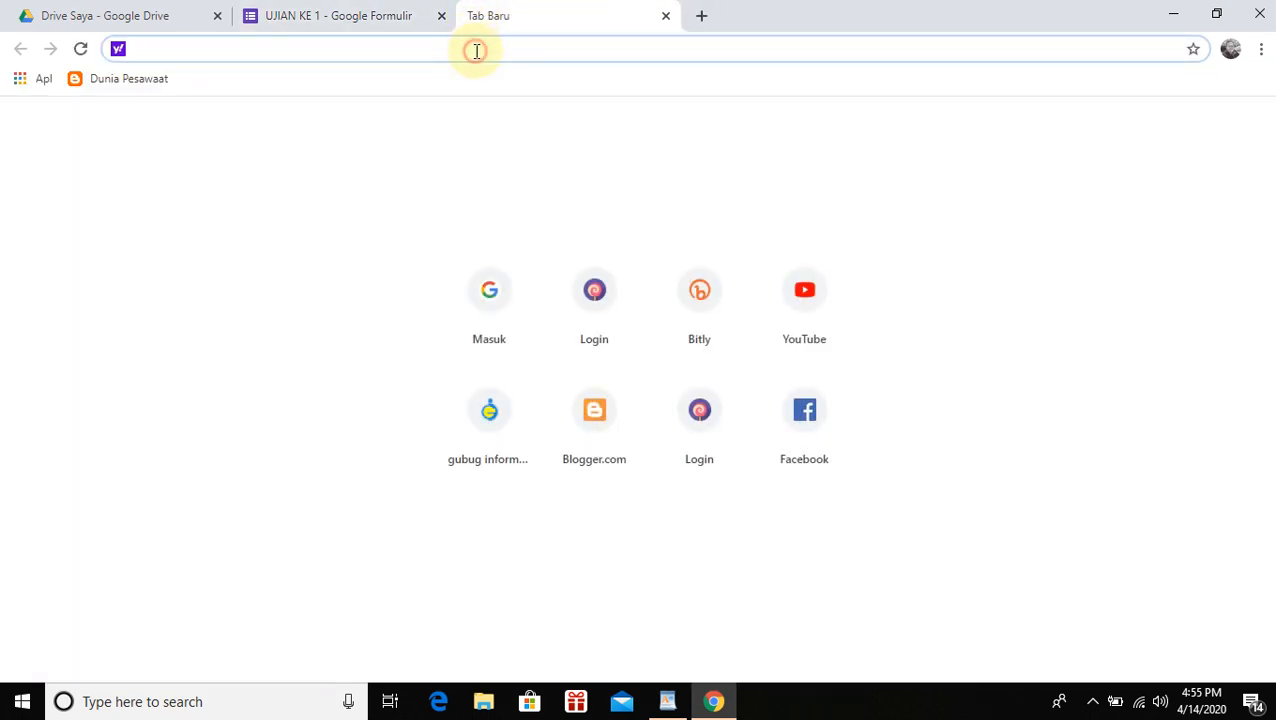
Test the copied link loads UJIAN KE 1, close that tab, and tick Perpendek URL
{"action": "right_click", "coordinate": [474, 48]}
{"action": "left_click", "coordinate": [571, 176]}
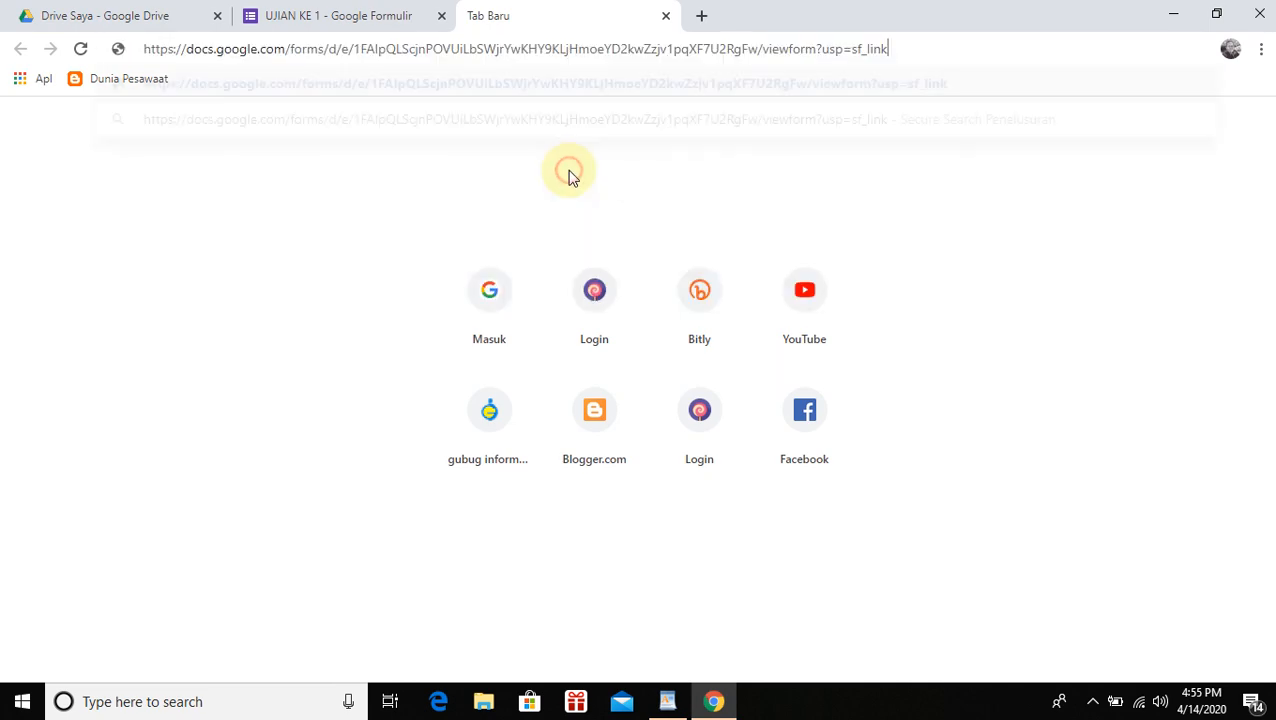
{"action": "key", "text": "Return"}
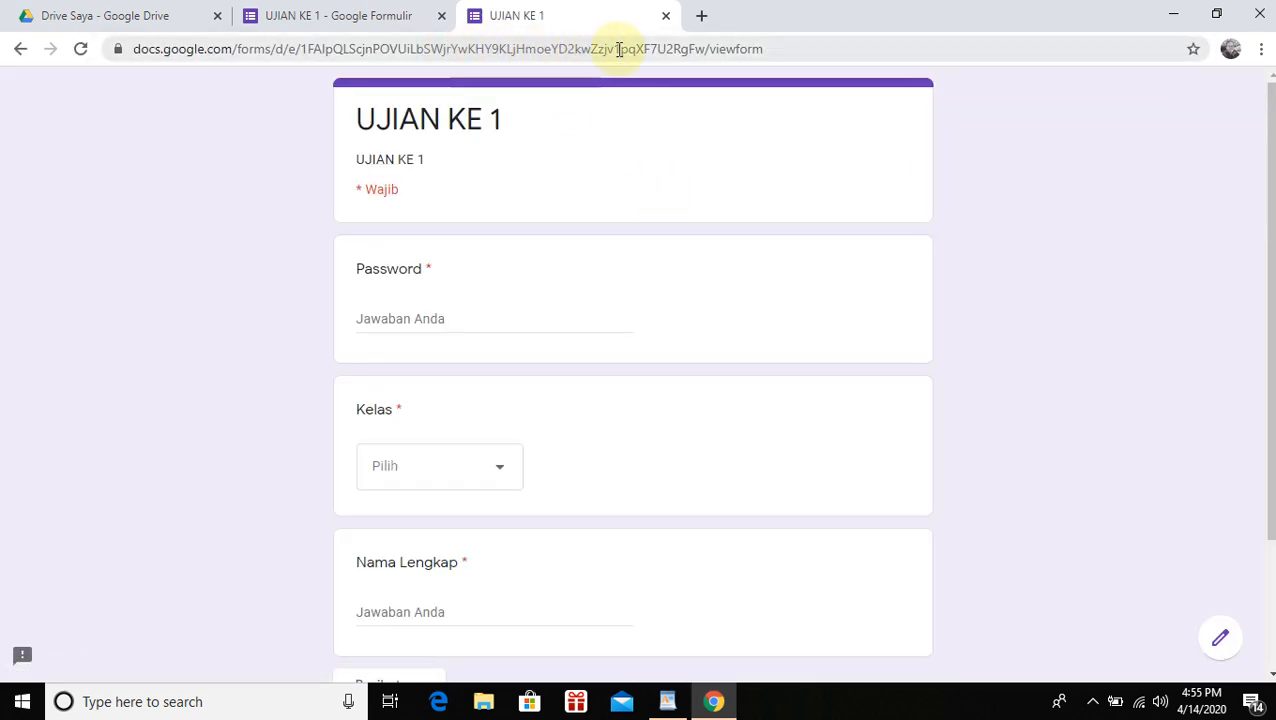
{"action": "scroll", "coordinate": [678, 293], "scroll_direction": "down", "scroll_amount": 2}
{"action": "scroll", "coordinate": [678, 293], "scroll_direction": "up", "scroll_amount": 2}
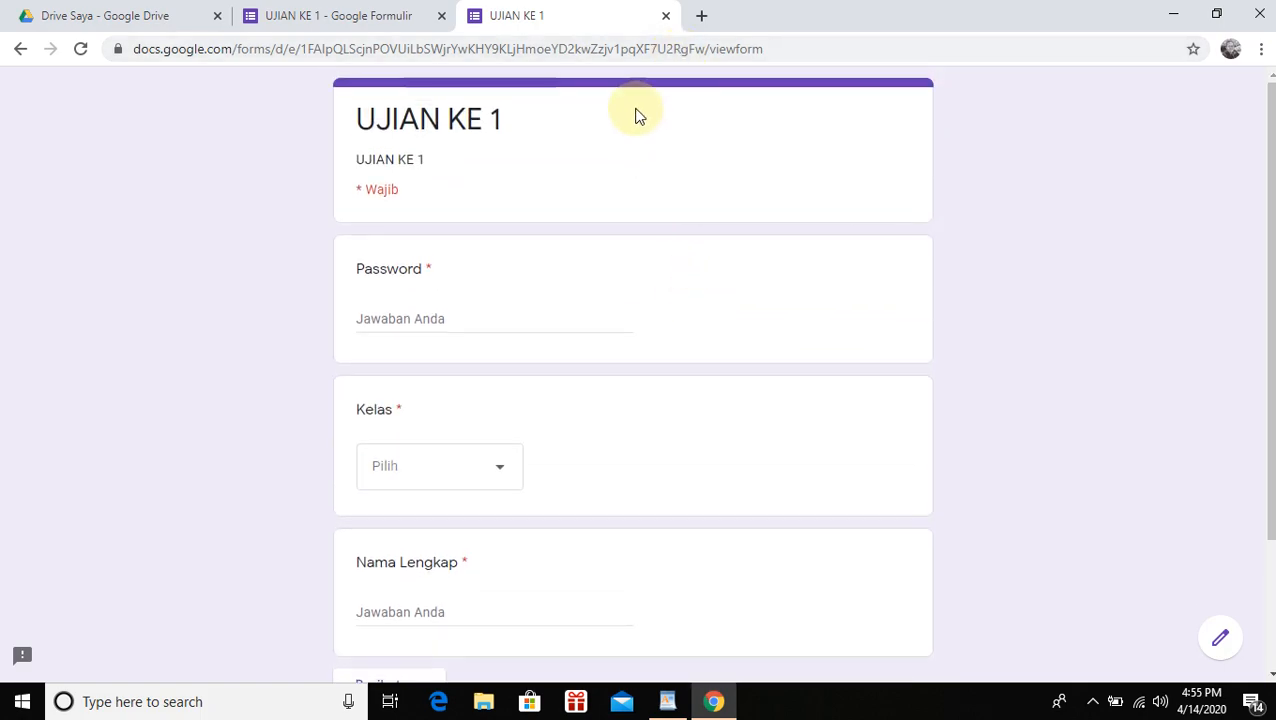
{"action": "scroll", "coordinate": [683, 188], "scroll_direction": "down", "scroll_amount": 3}
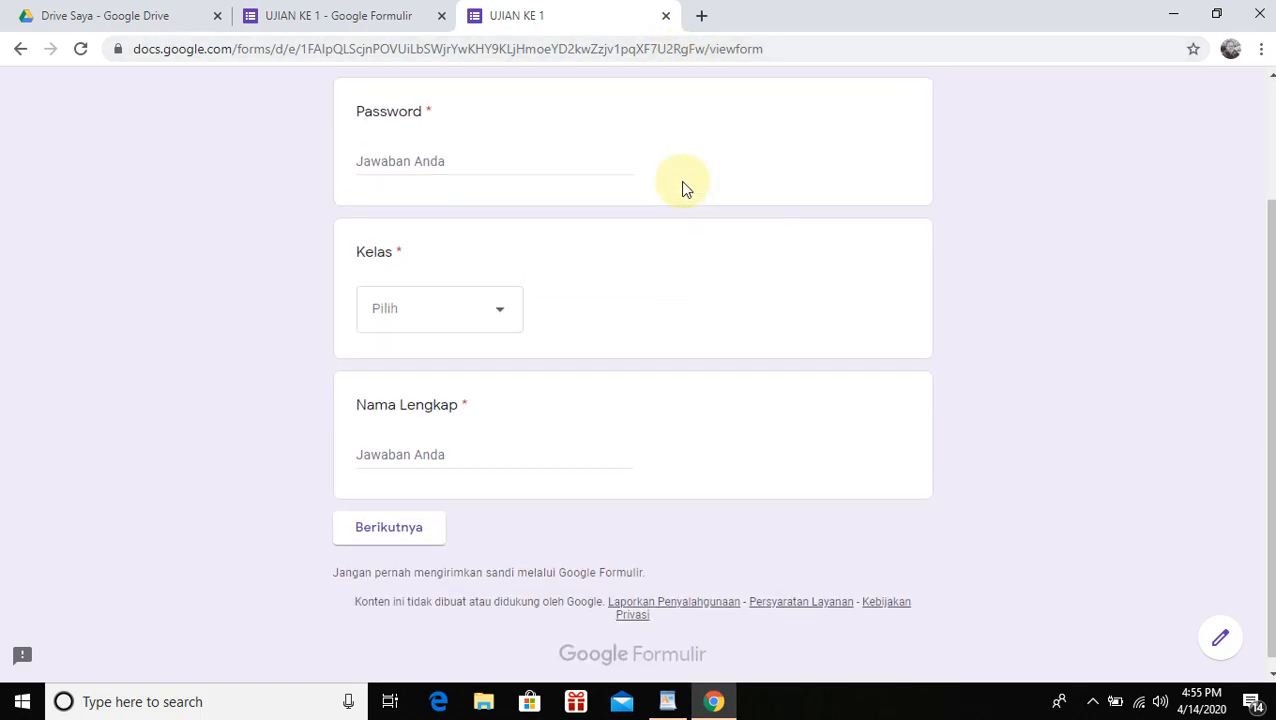
{"action": "scroll", "coordinate": [683, 188], "scroll_direction": "up", "scroll_amount": 3}
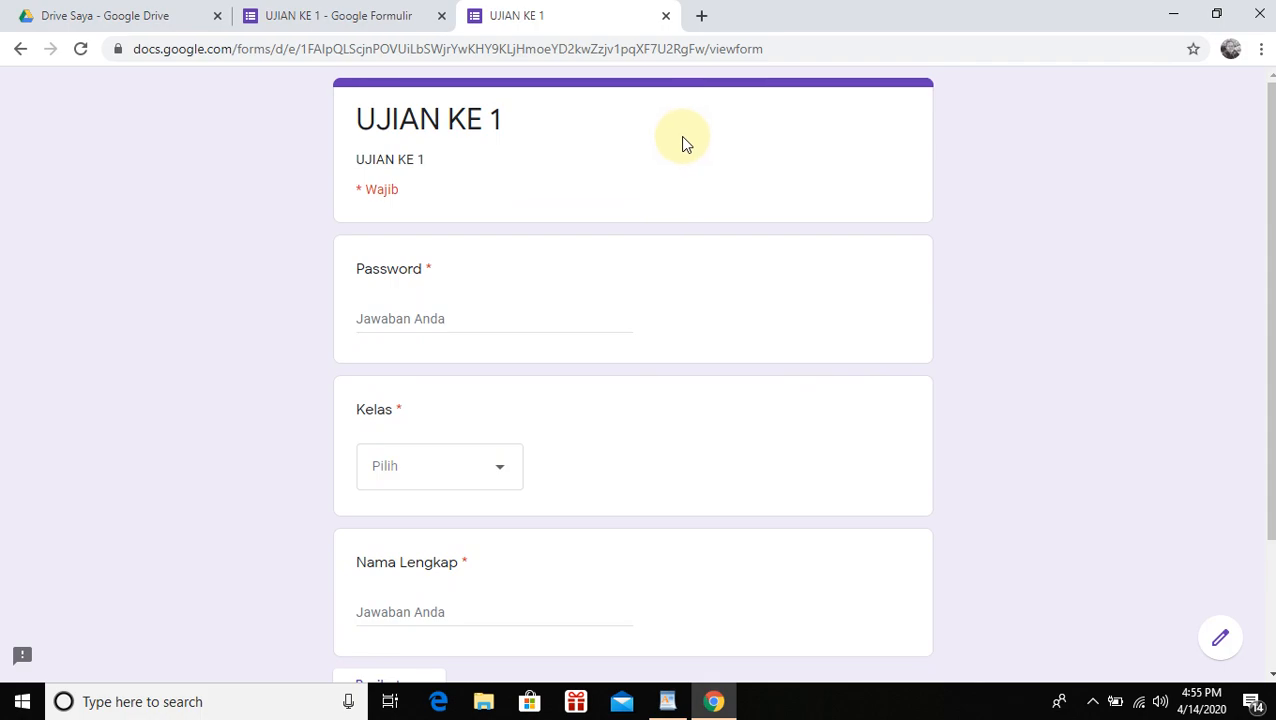
{"action": "left_click", "coordinate": [665, 15]}
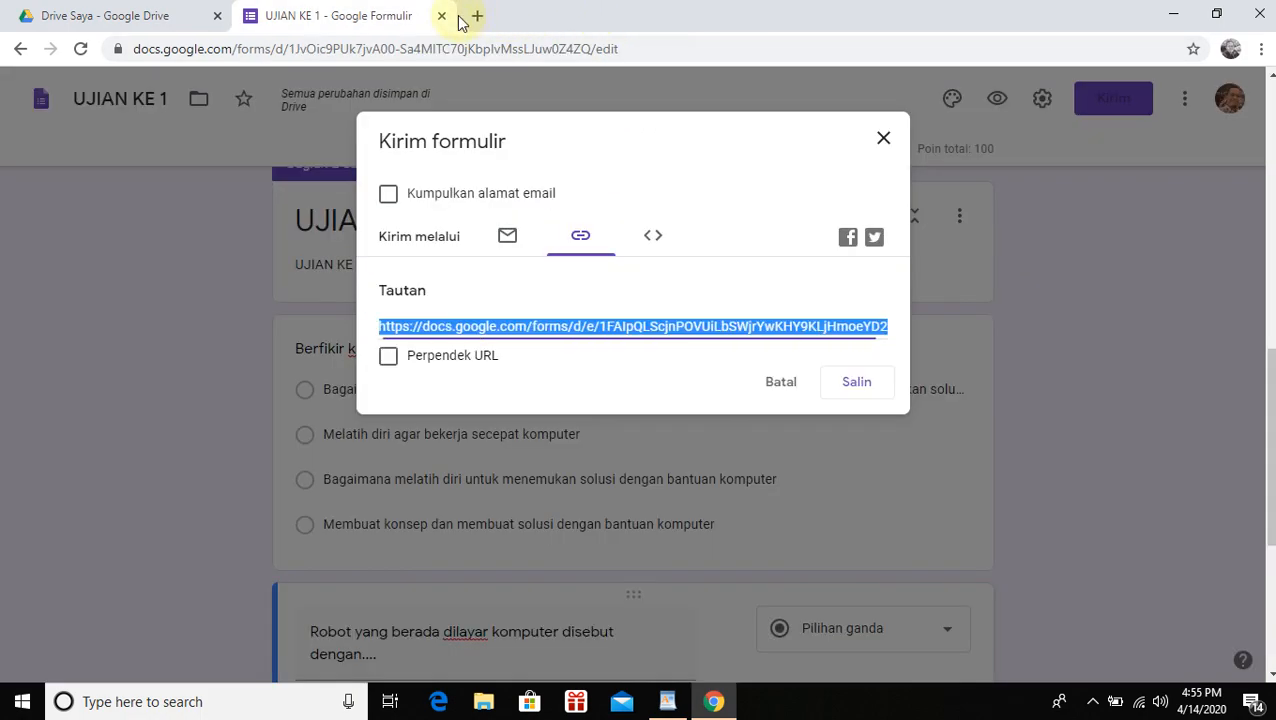
{"action": "left_click", "coordinate": [389, 362]}
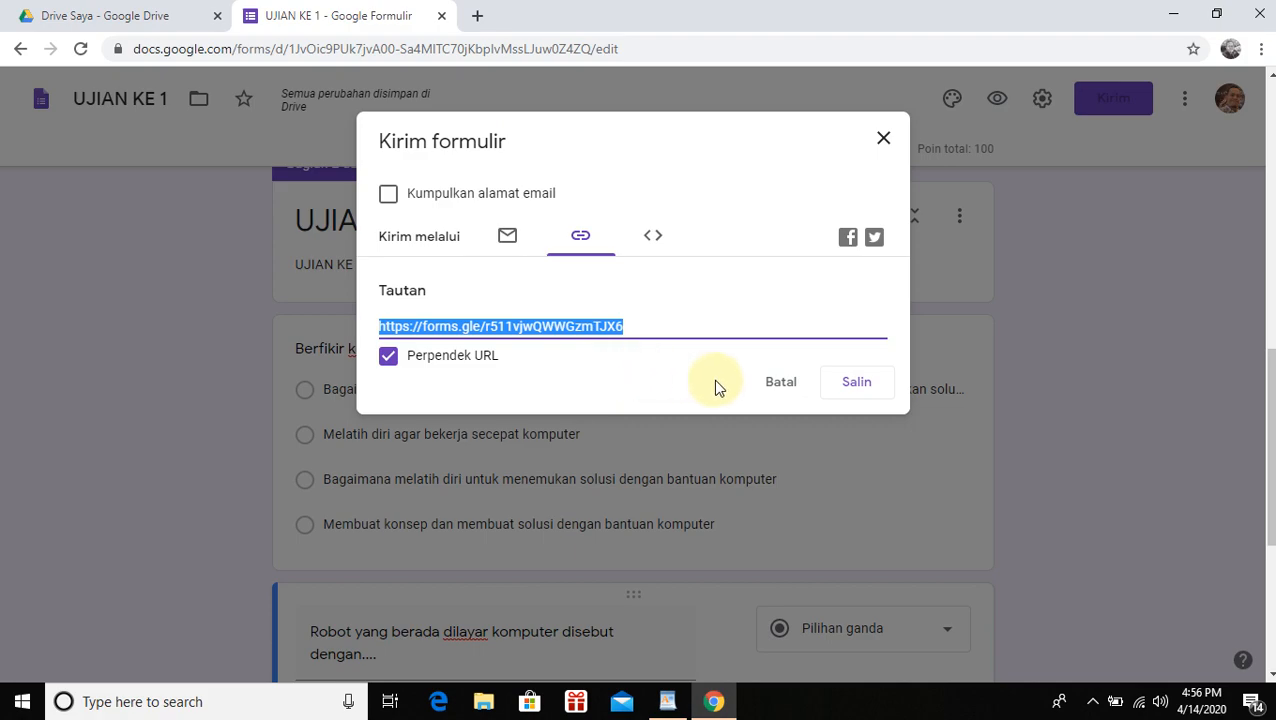
Open bit.ly in a new browser tab
{"action": "left_click", "coordinate": [478, 18]}
{"action": "type", "text": "bit"}
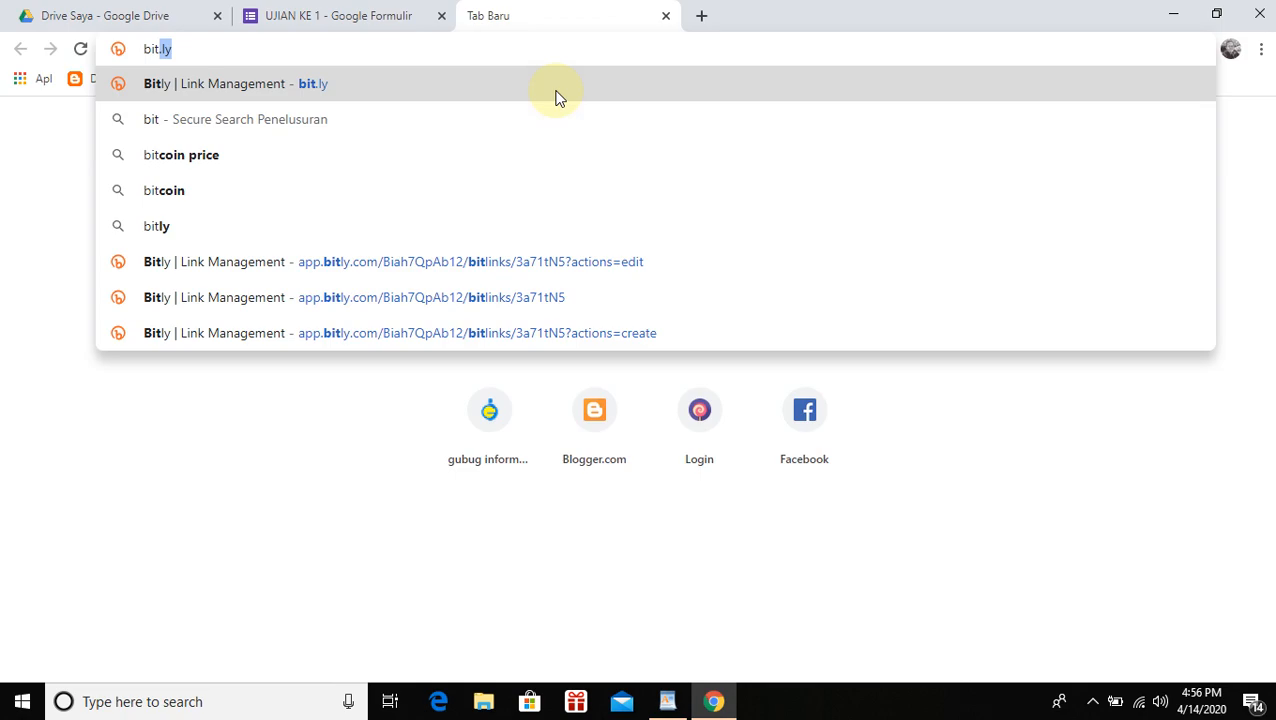
{"action": "left_click", "coordinate": [558, 97]}
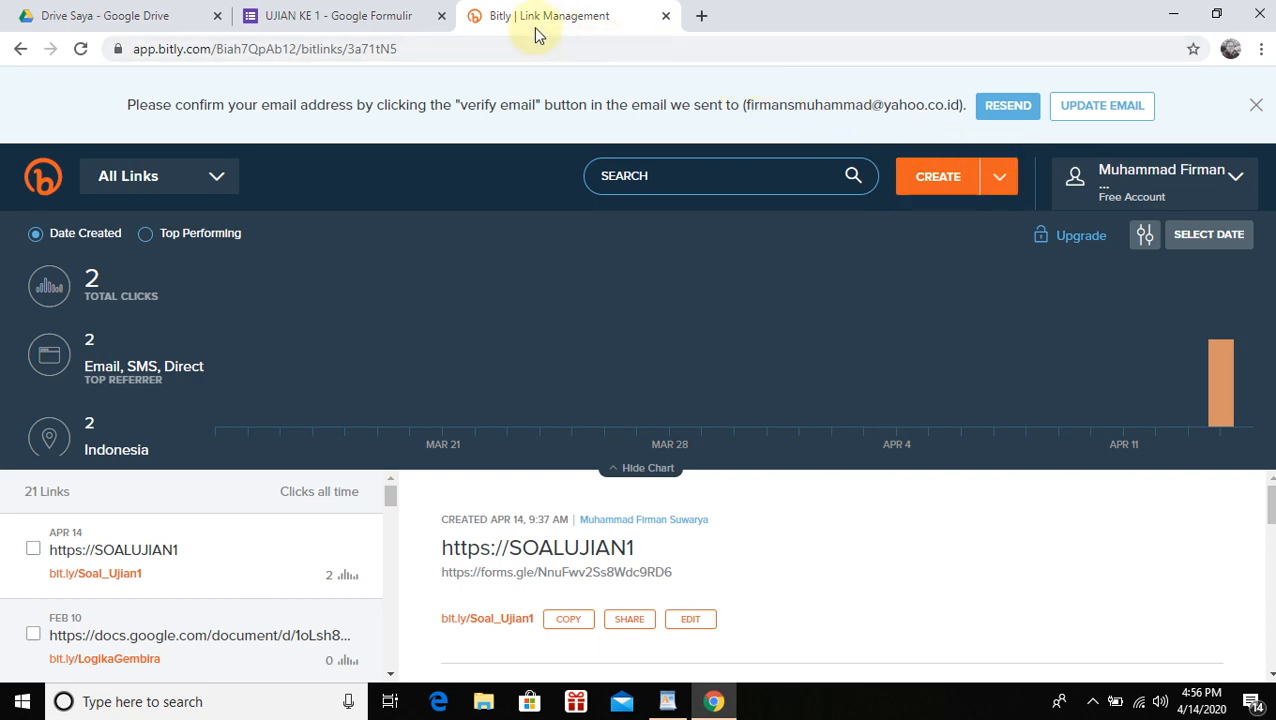
Copy the forms.gle short link from the Forms send dialog back to Bitly
{"action": "left_click", "coordinate": [354, 15]}
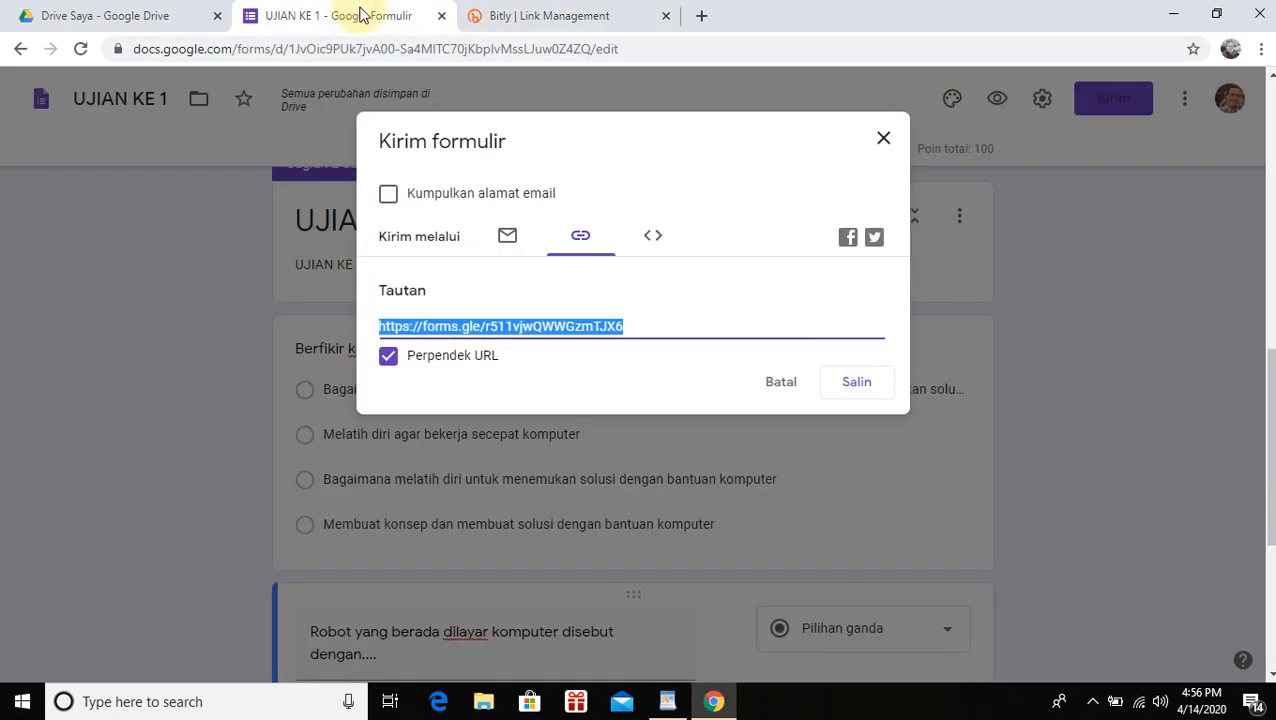
{"action": "right_click", "coordinate": [523, 335]}
{"action": "left_click", "coordinate": [540, 344]}
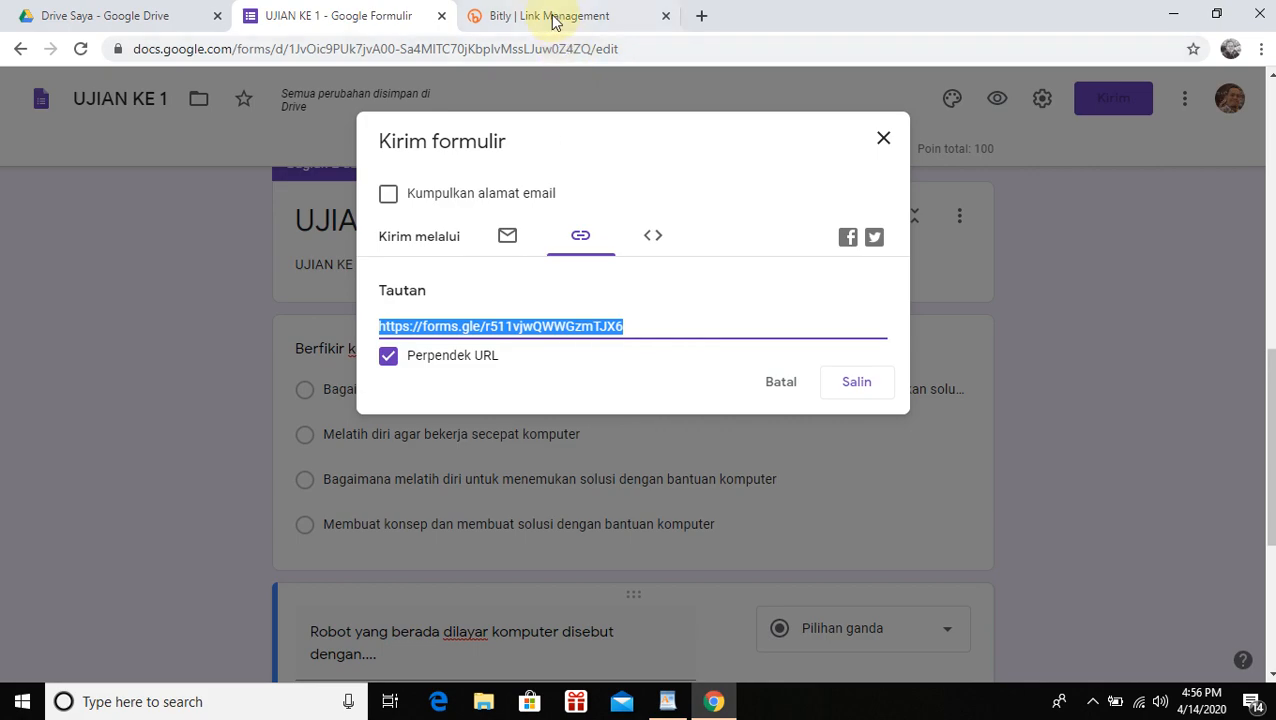
{"action": "left_click", "coordinate": [552, 15]}
Create a Bitly link for the forms.gle URL with back-half ujian_ke1 and copy it
{"action": "left_click", "coordinate": [945, 178]}
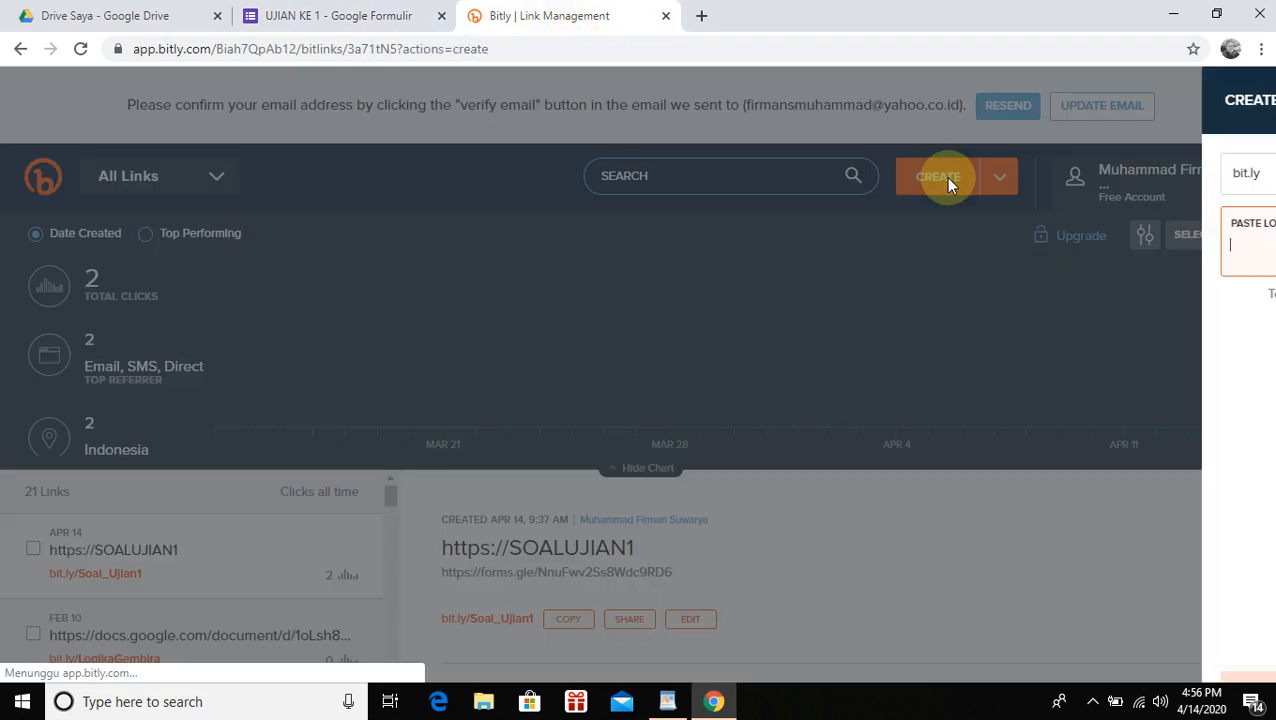
{"action": "type", "text": "https://forms.gle/r511vjwQWWGzmTJX6"}
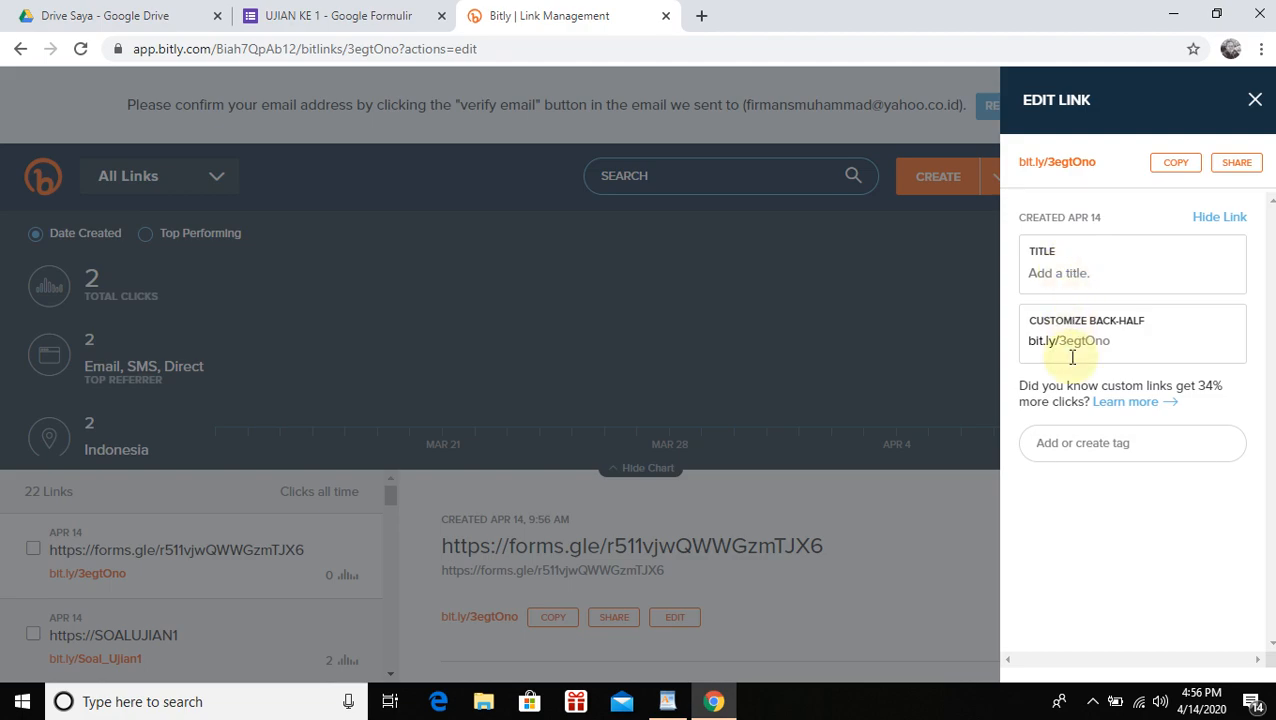
{"action": "left_click_drag", "start_coordinate": [1062, 341], "coordinate": [1113, 342]}
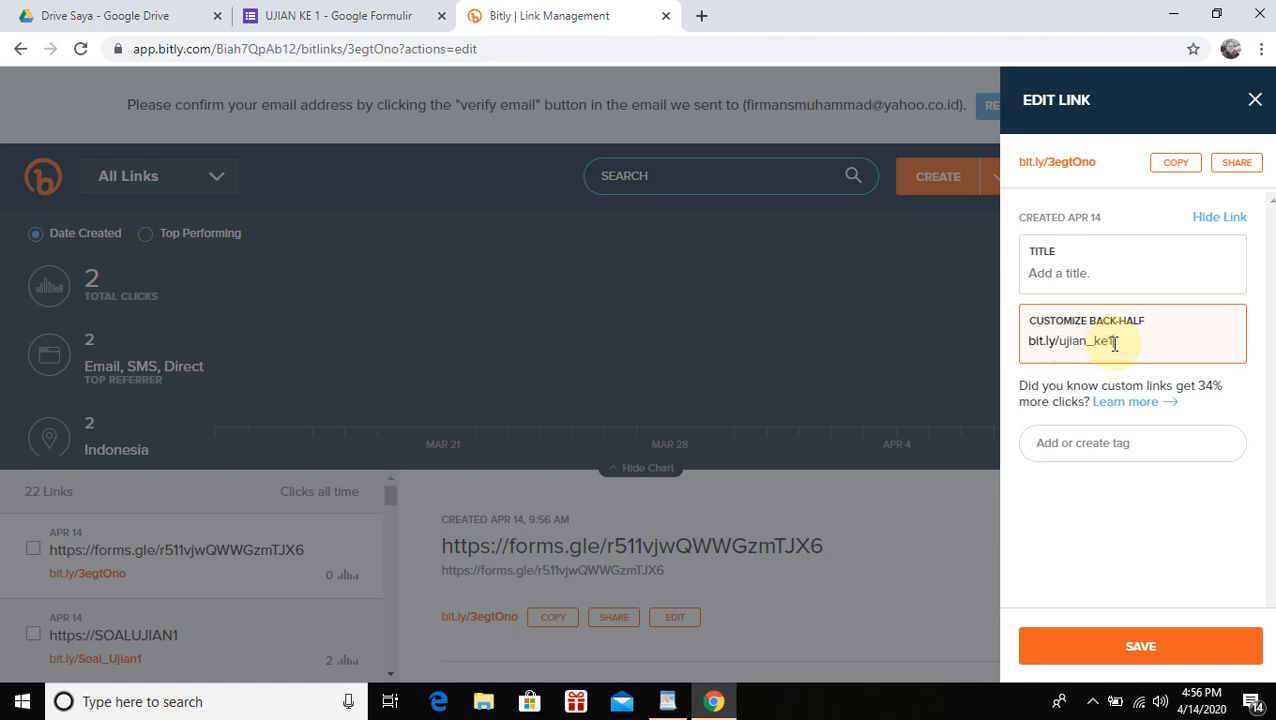
{"action": "left_click", "coordinate": [1148, 650]}
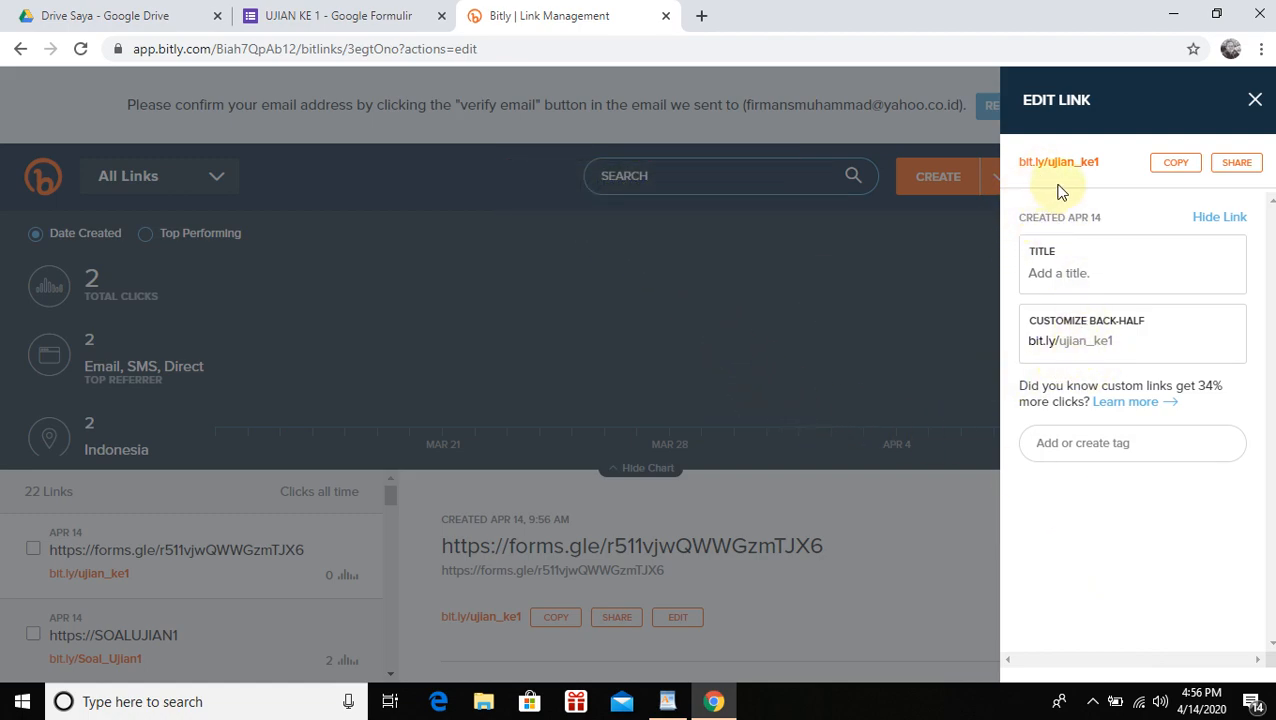
{"action": "left_click", "coordinate": [1175, 165]}
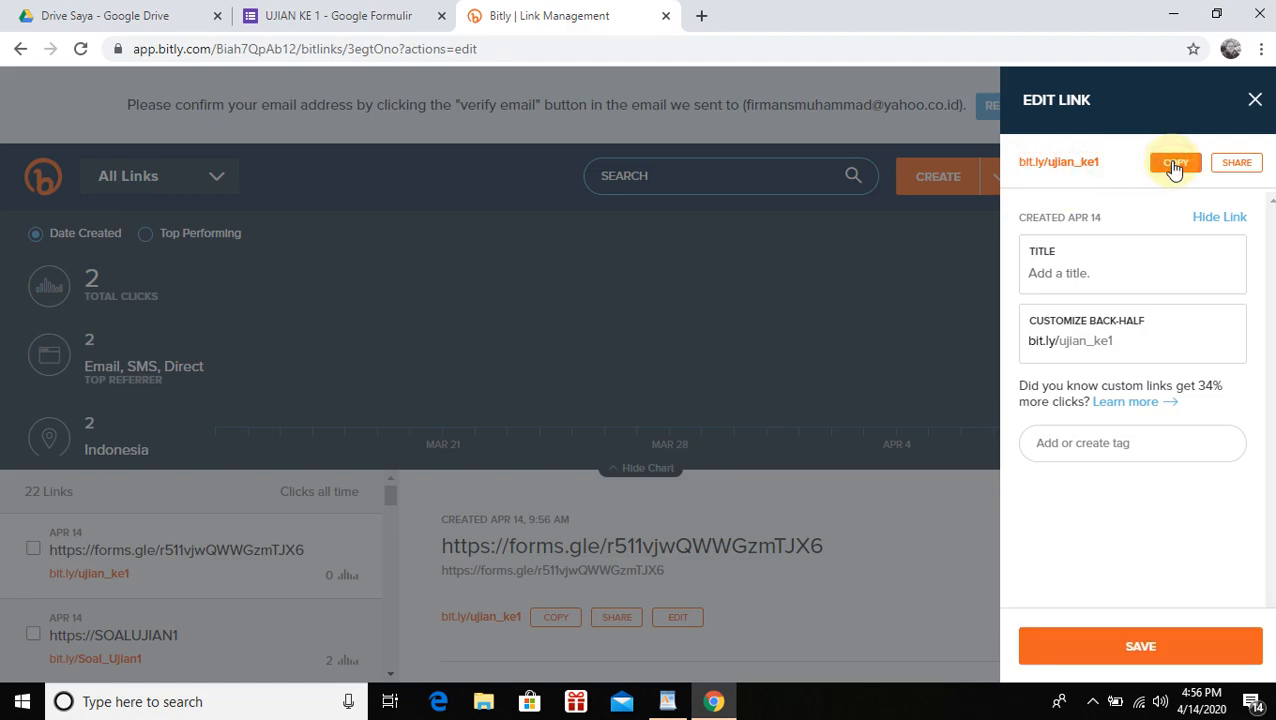
Open bit.ly/ujian_ke1 in two new tabs to load the live quiz
{"action": "left_click", "coordinate": [700, 20]}
{"action": "key", "text": "ctrl+v"}
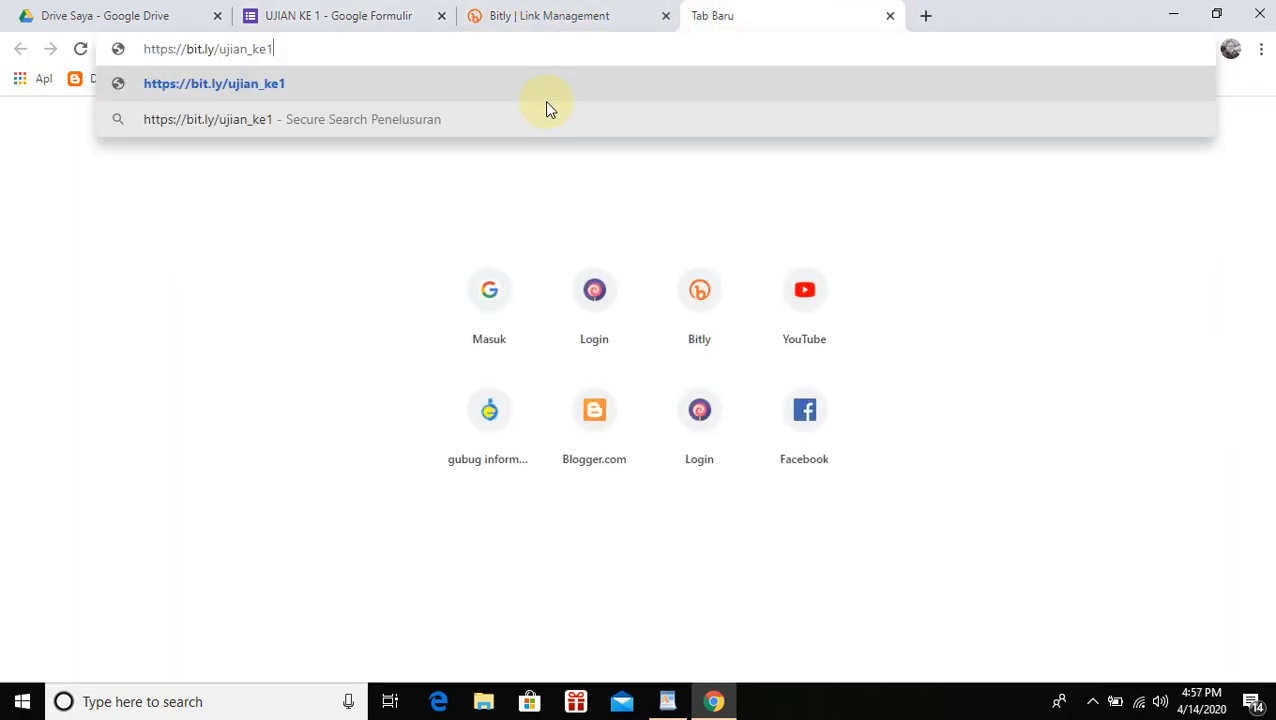
{"action": "key", "text": "Return"}
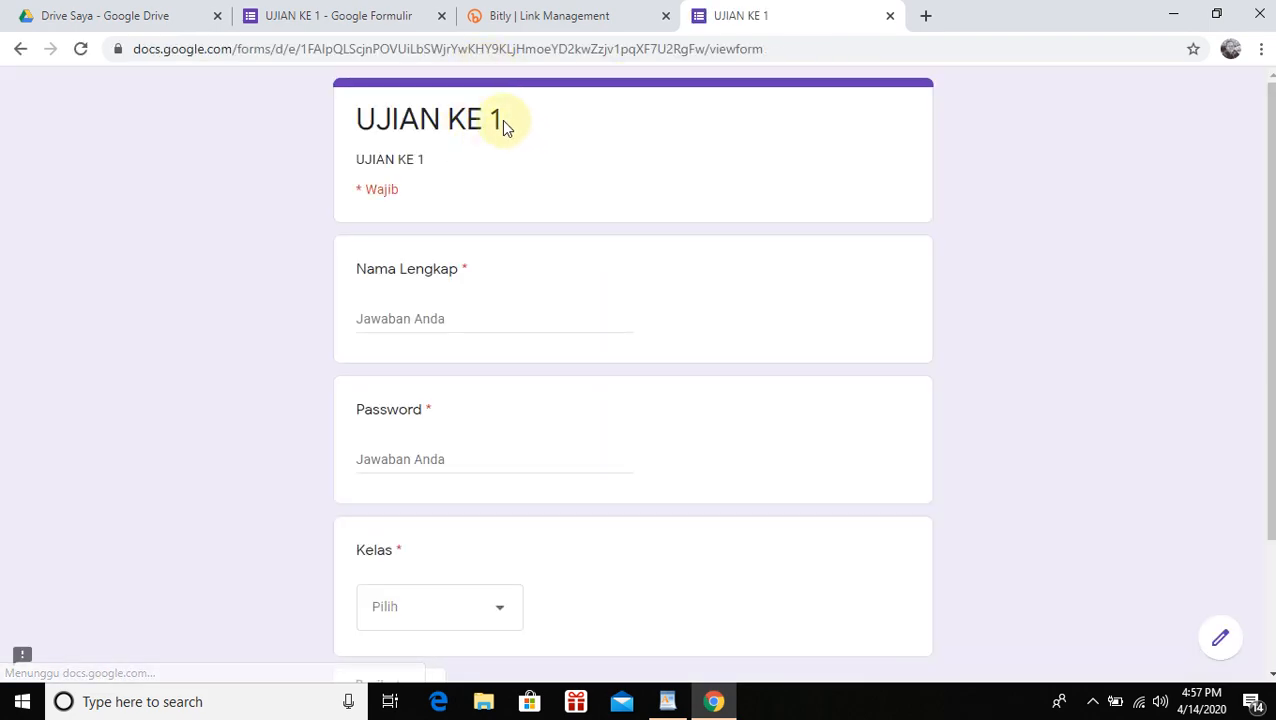
{"action": "scroll", "coordinate": [560, 335], "scroll_direction": "down", "scroll_amount": 3}
{"action": "scroll", "coordinate": [575, 354], "scroll_direction": "up", "scroll_amount": 3}
{"action": "left_click", "coordinate": [926, 15]}
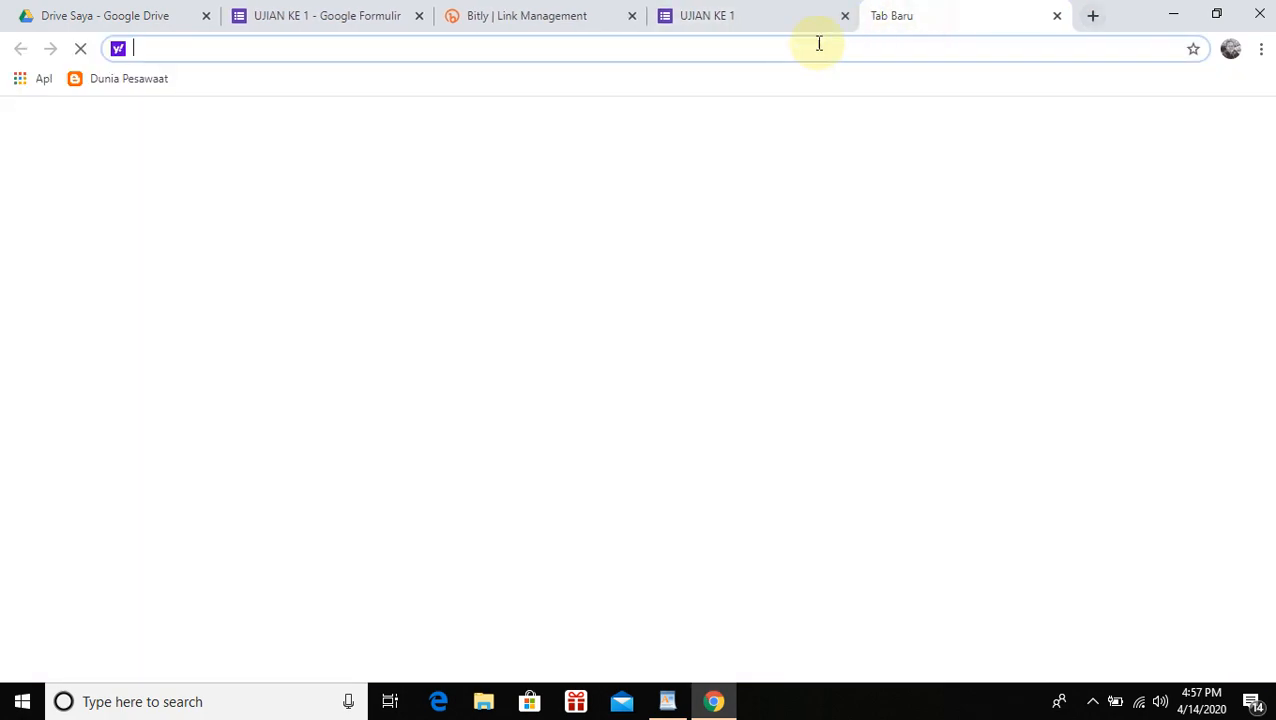
{"action": "key", "text": "ctrl+v"}
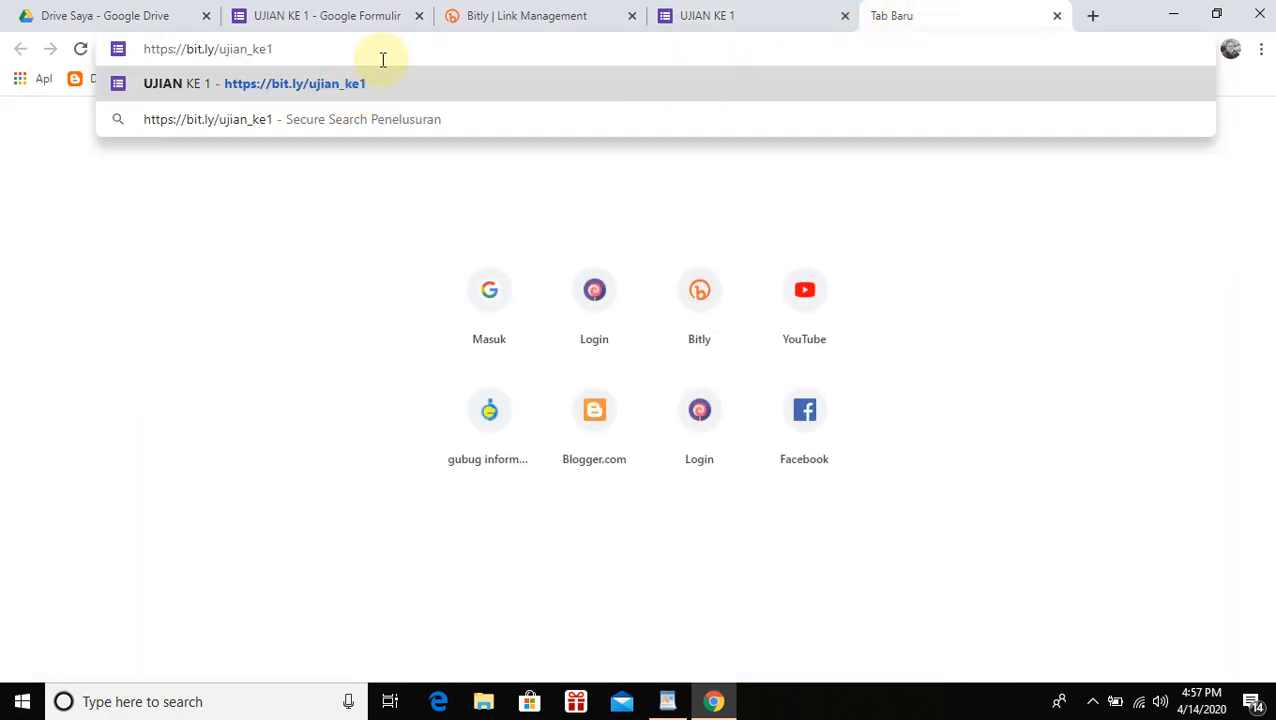
{"action": "key", "text": "Return"}
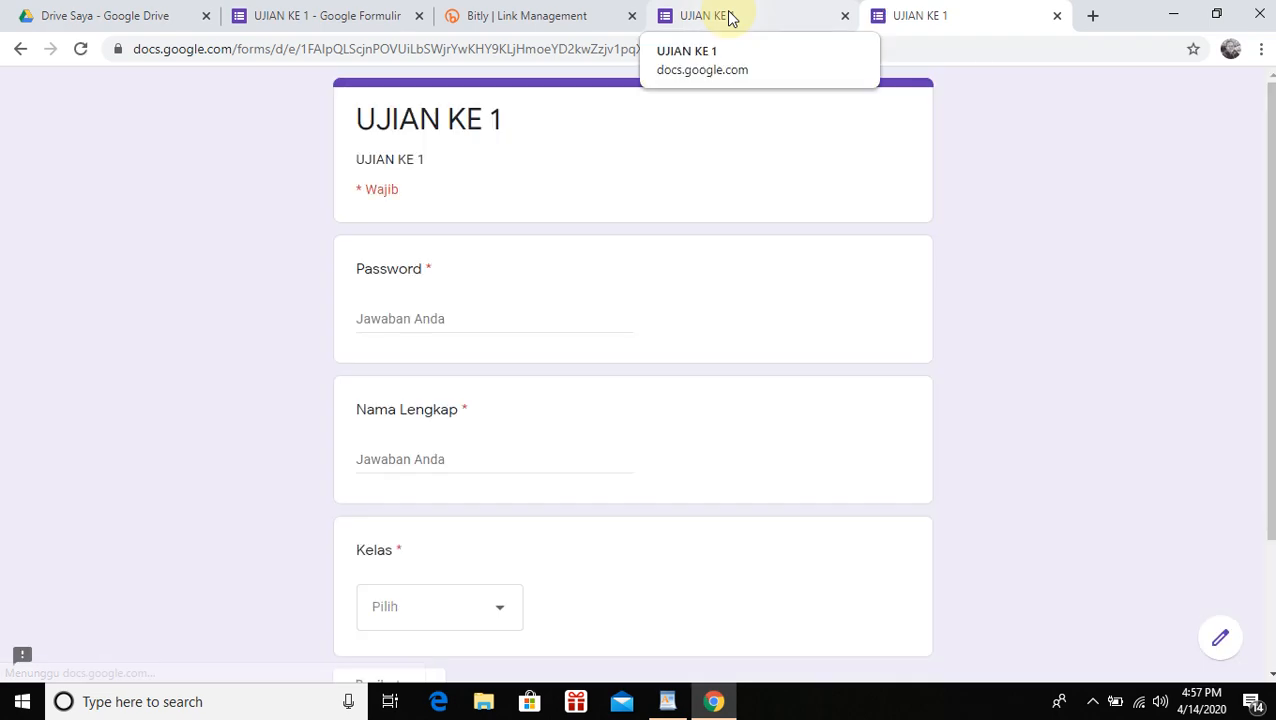
{"action": "left_click", "coordinate": [730, 18]}
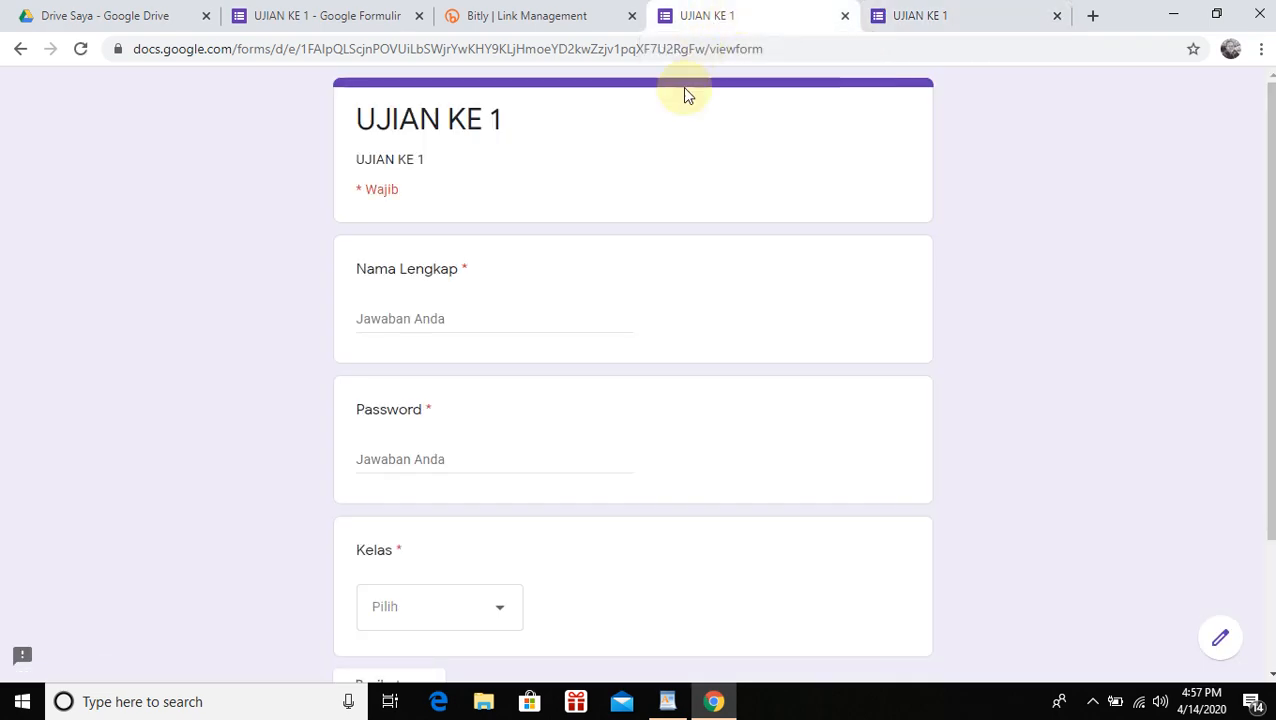
{"action": "scroll", "coordinate": [548, 230], "scroll_direction": "down", "scroll_amount": 2}
{"action": "scroll", "coordinate": [543, 264], "scroll_direction": "up", "scroll_amount": 3}
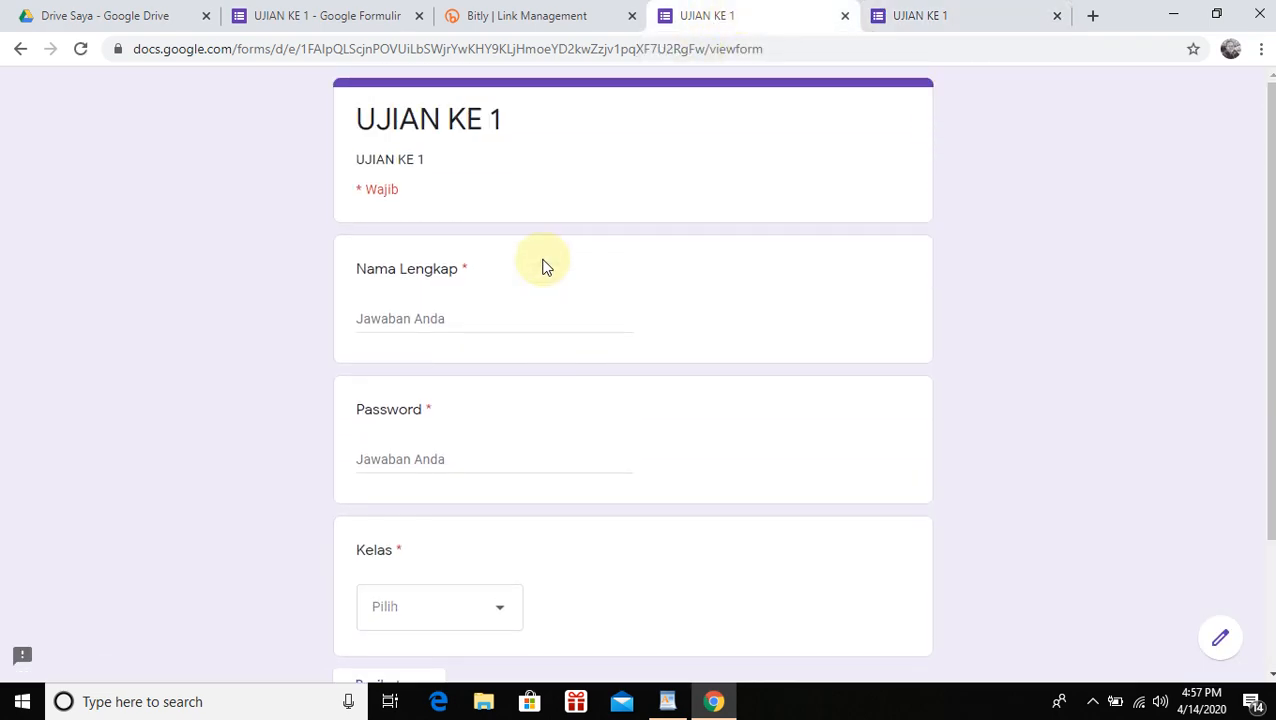
Close the duplicate quiz tab and switch to the live UJIAN KE 1 form
{"action": "left_click", "coordinate": [529, 18]}
{"action": "left_click", "coordinate": [360, 17]}
{"action": "left_click", "coordinate": [490, 16]}
{"action": "left_click", "coordinate": [730, 18]}
{"action": "left_click", "coordinate": [911, 15]}
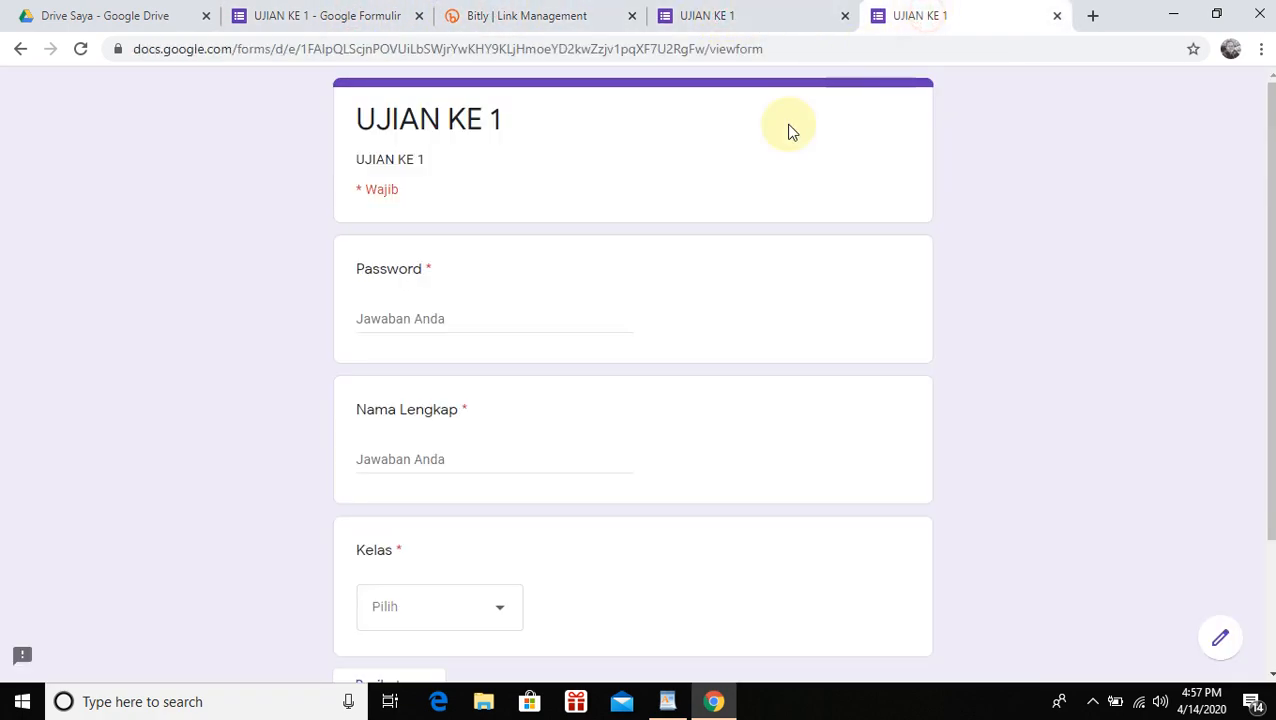
{"action": "scroll", "coordinate": [660, 292], "scroll_direction": "down", "scroll_amount": 2}
{"action": "scroll", "coordinate": [655, 292], "scroll_direction": "up", "scroll_amount": 2}
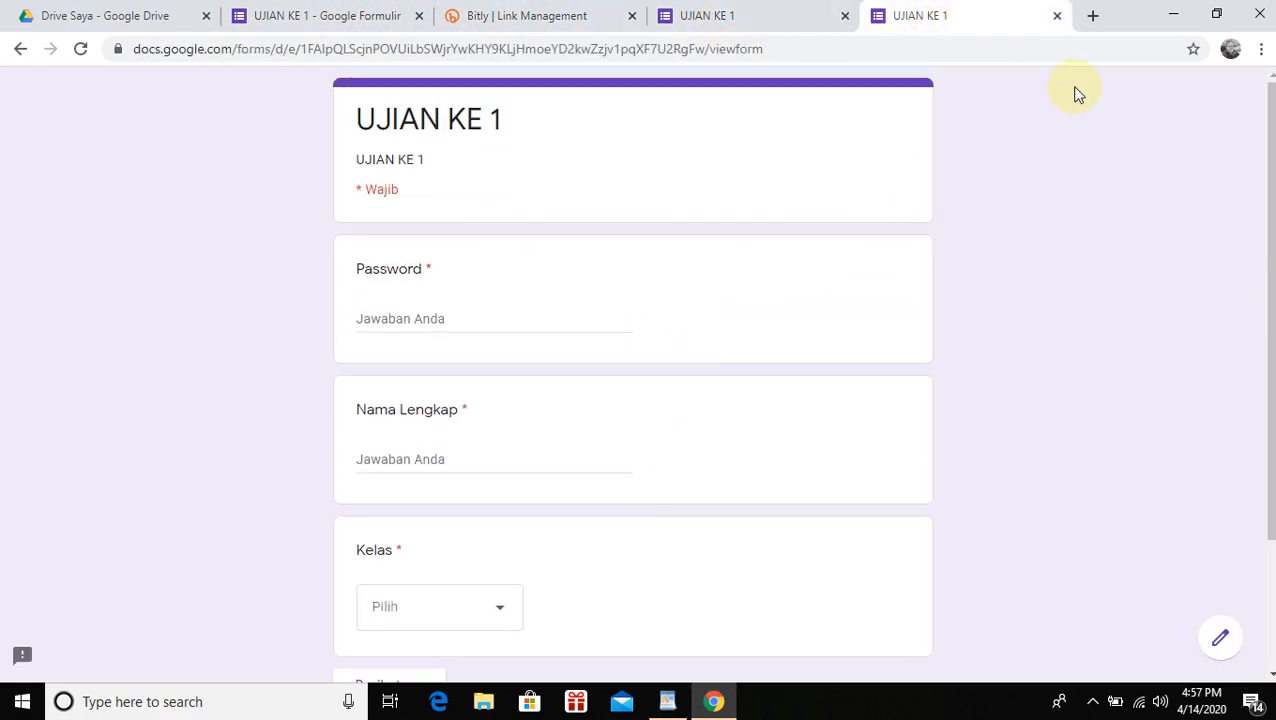
{"action": "left_click", "coordinate": [1006, 20]}
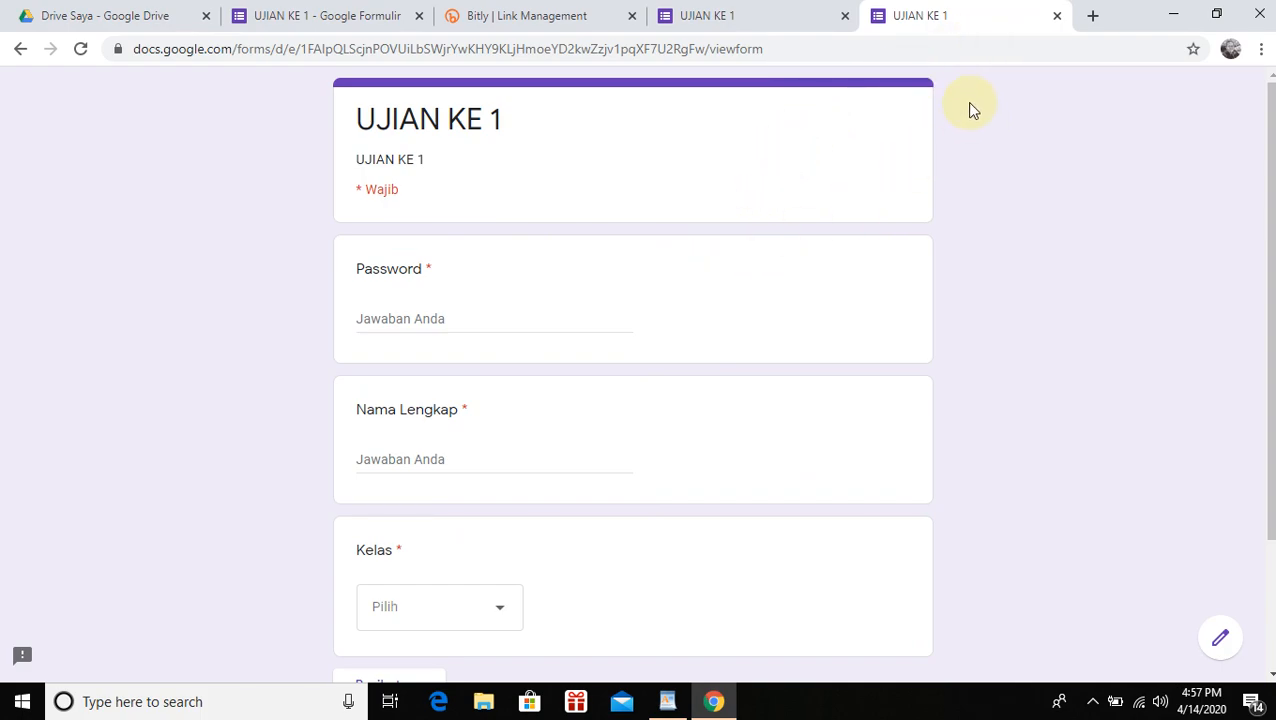
{"action": "left_click", "coordinate": [800, 22]}
{"action": "left_click", "coordinate": [922, 22]}
{"action": "left_click", "coordinate": [845, 15]}
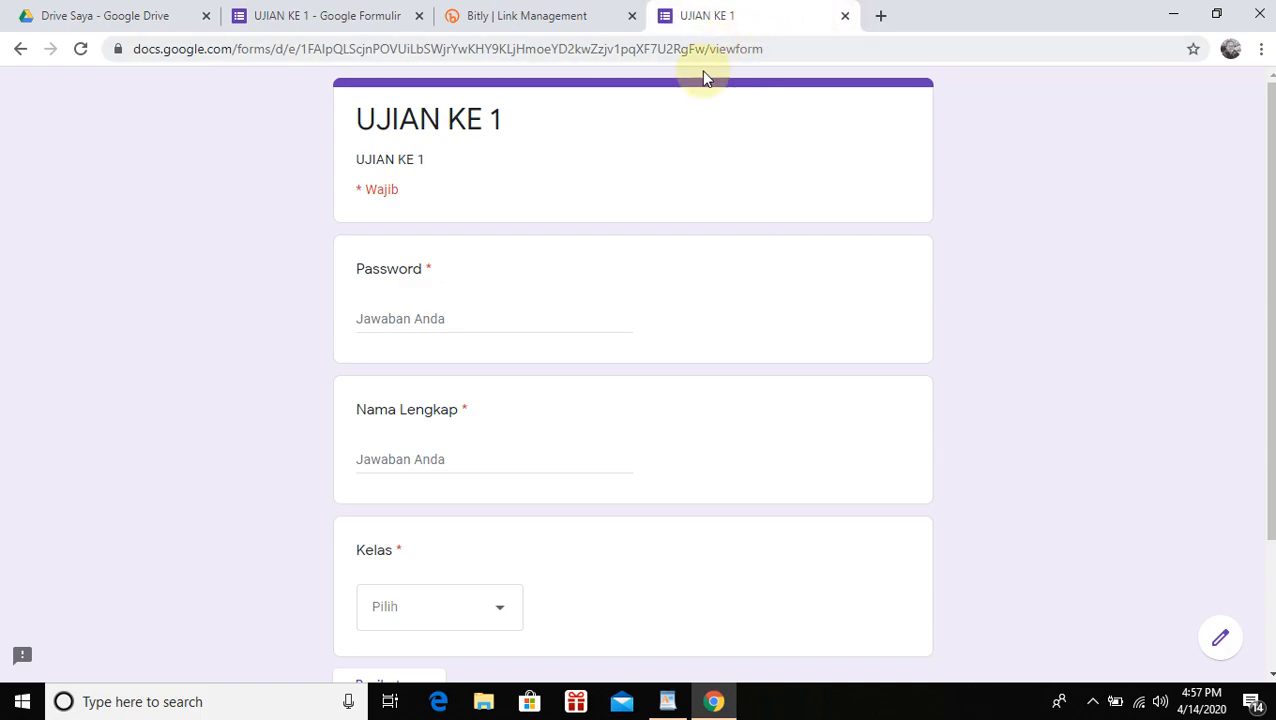
Enter the password and full name, choose class 7A, and continue to the next page
{"action": "left_click", "coordinate": [446, 321]}
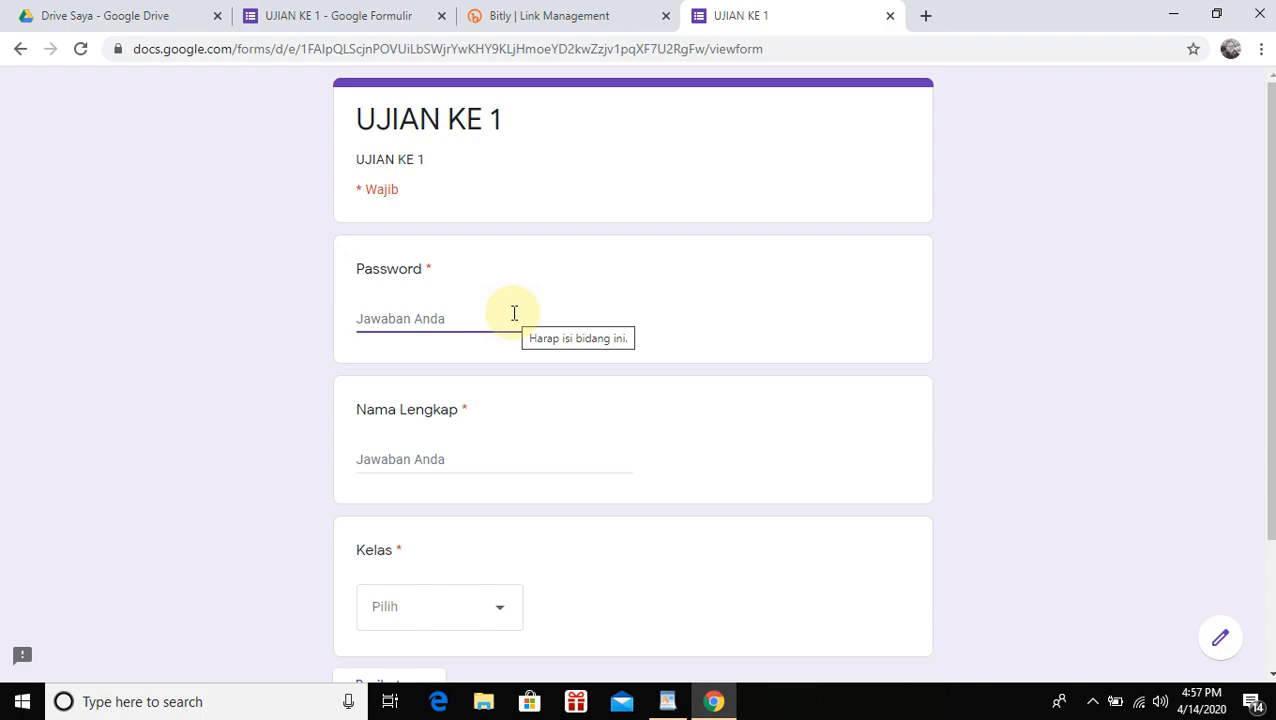
{"action": "type", "text": "ujian"}
{"action": "left_click", "coordinate": [489, 464]}
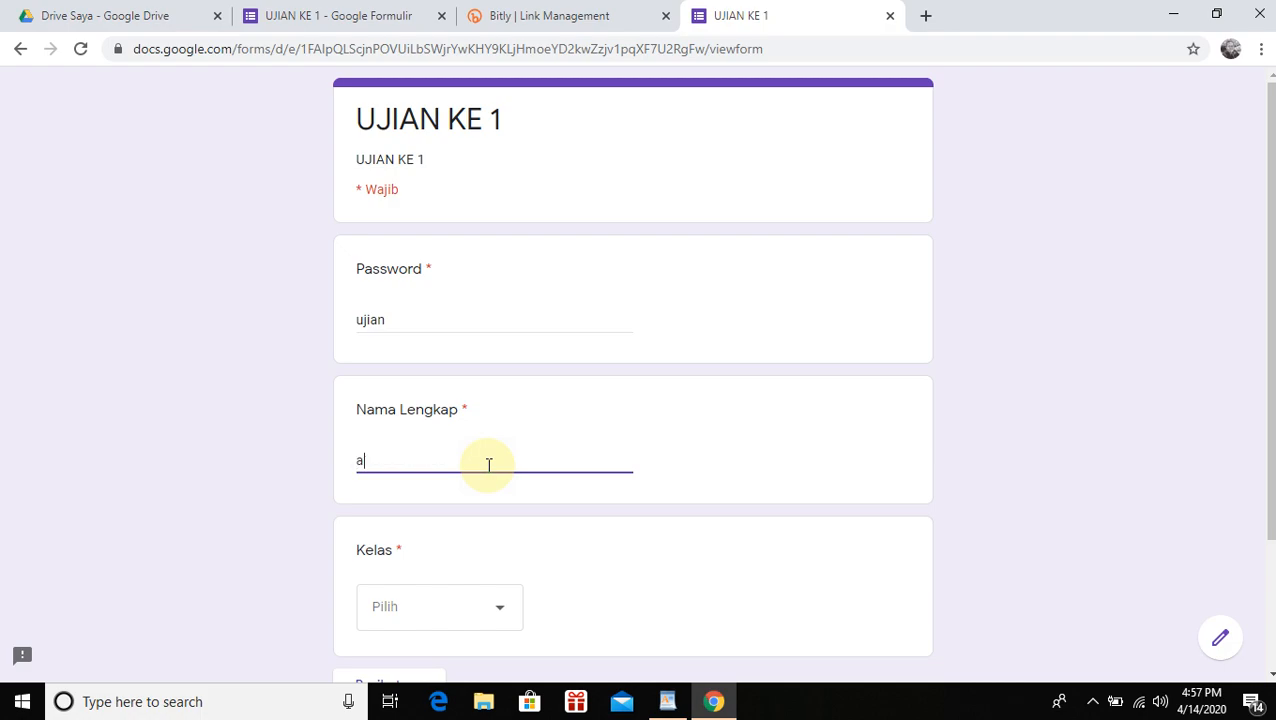
{"action": "left_click", "coordinate": [468, 612]}
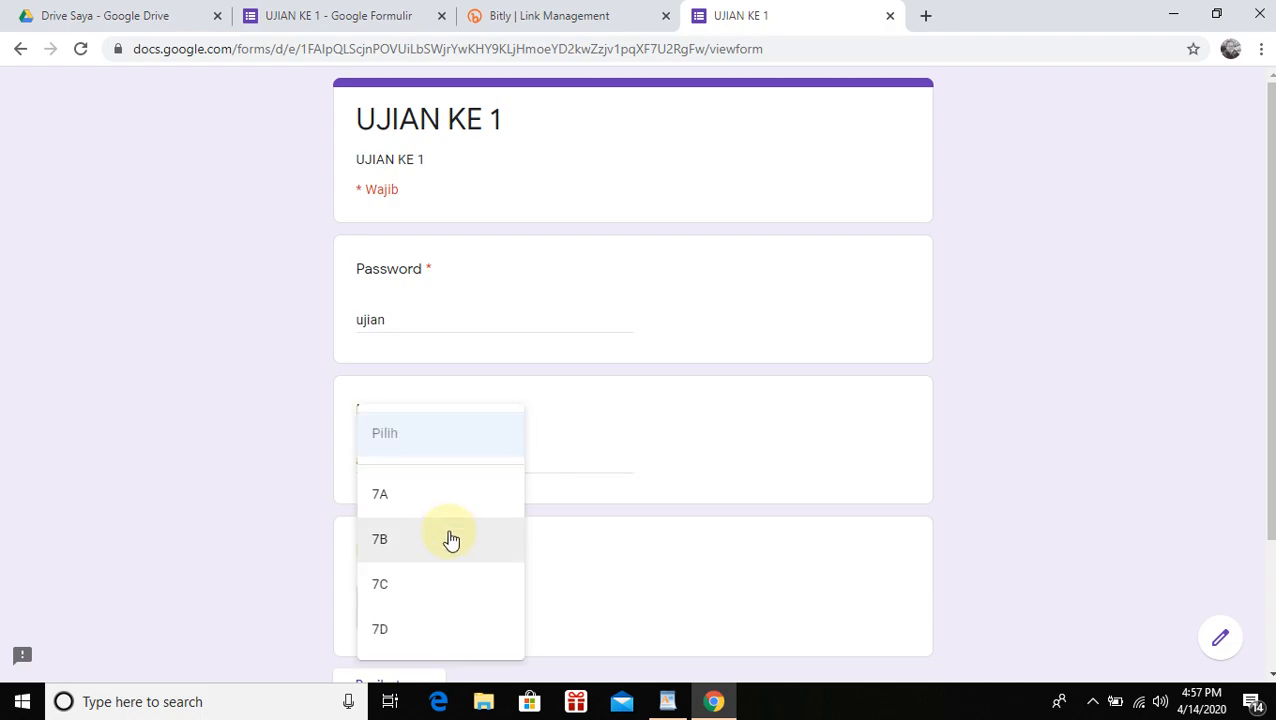
{"action": "left_click", "coordinate": [430, 497]}
{"action": "scroll", "coordinate": [518, 527], "scroll_direction": "down", "scroll_amount": 2}
{"action": "left_click", "coordinate": [443, 526]}
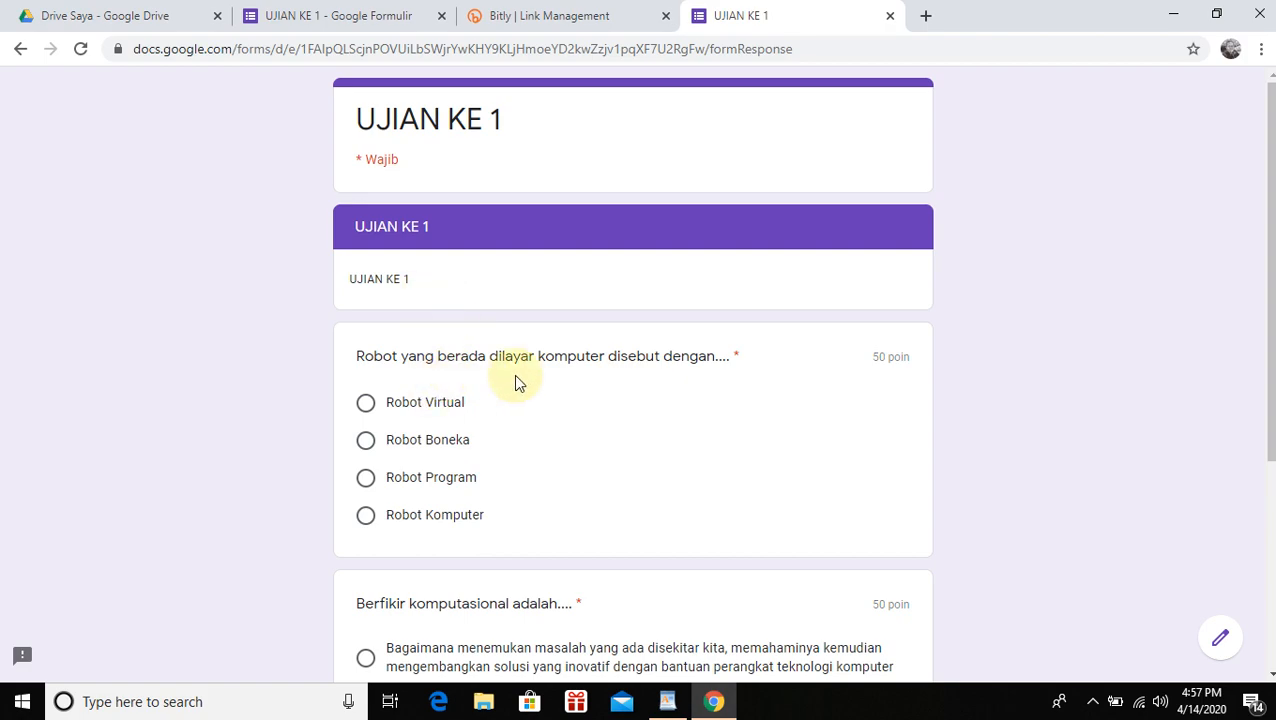
Answer the robot question with Robot Virtual and submit the response
{"action": "scroll", "coordinate": [850, 360], "scroll_direction": "down", "scroll_amount": 1}
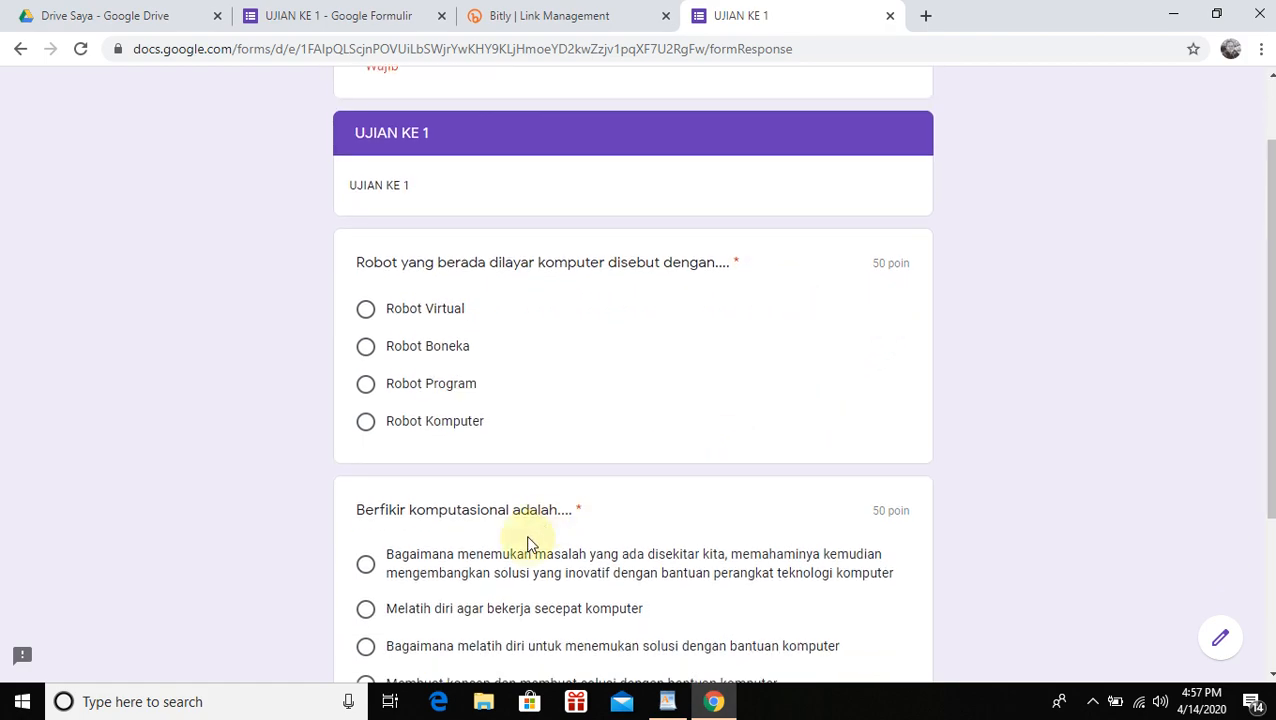
{"action": "left_click", "coordinate": [366, 311]}
{"action": "scroll", "coordinate": [452, 574], "scroll_direction": "down", "scroll_amount": 2}
{"action": "left_click", "coordinate": [496, 568]}
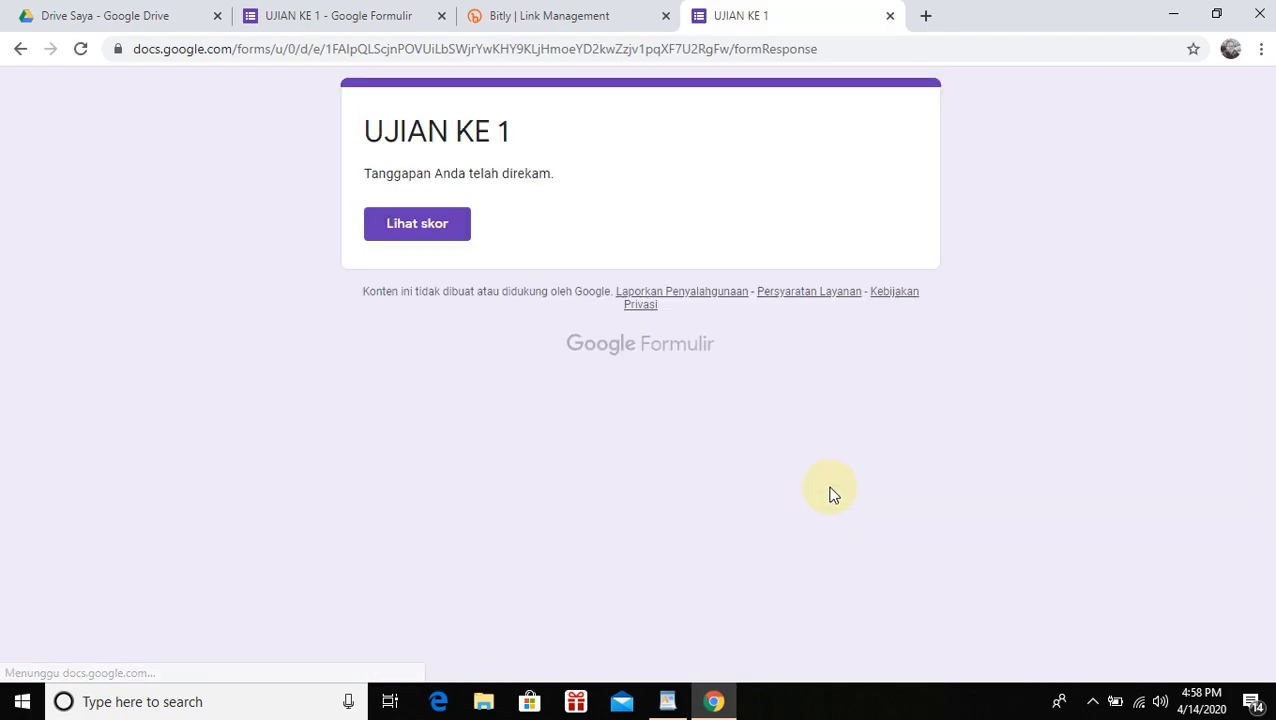
Review the 100/100 score page, then switch back to the UJIAN KE 1 editor tab
{"action": "left_click", "coordinate": [446, 235]}
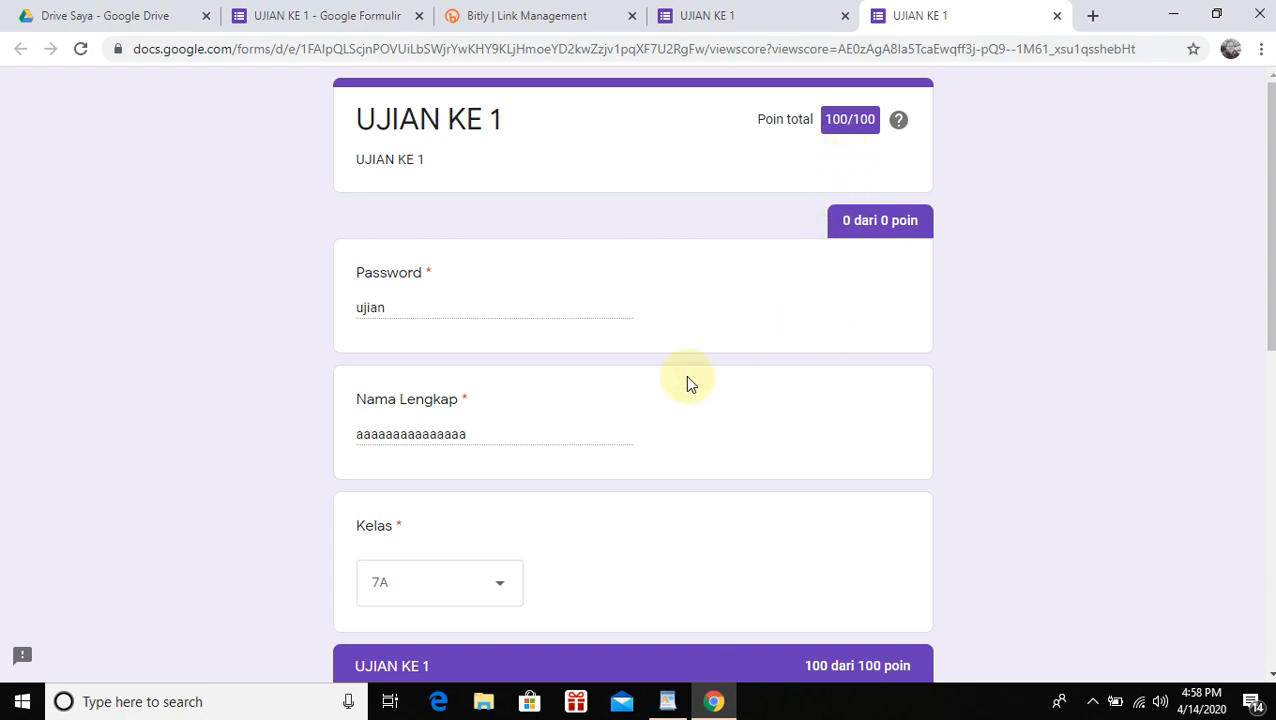
{"action": "scroll", "coordinate": [432, 460], "scroll_direction": "down", "scroll_amount": 2}
{"action": "scroll", "coordinate": [445, 350], "scroll_direction": "up", "scroll_amount": 1}
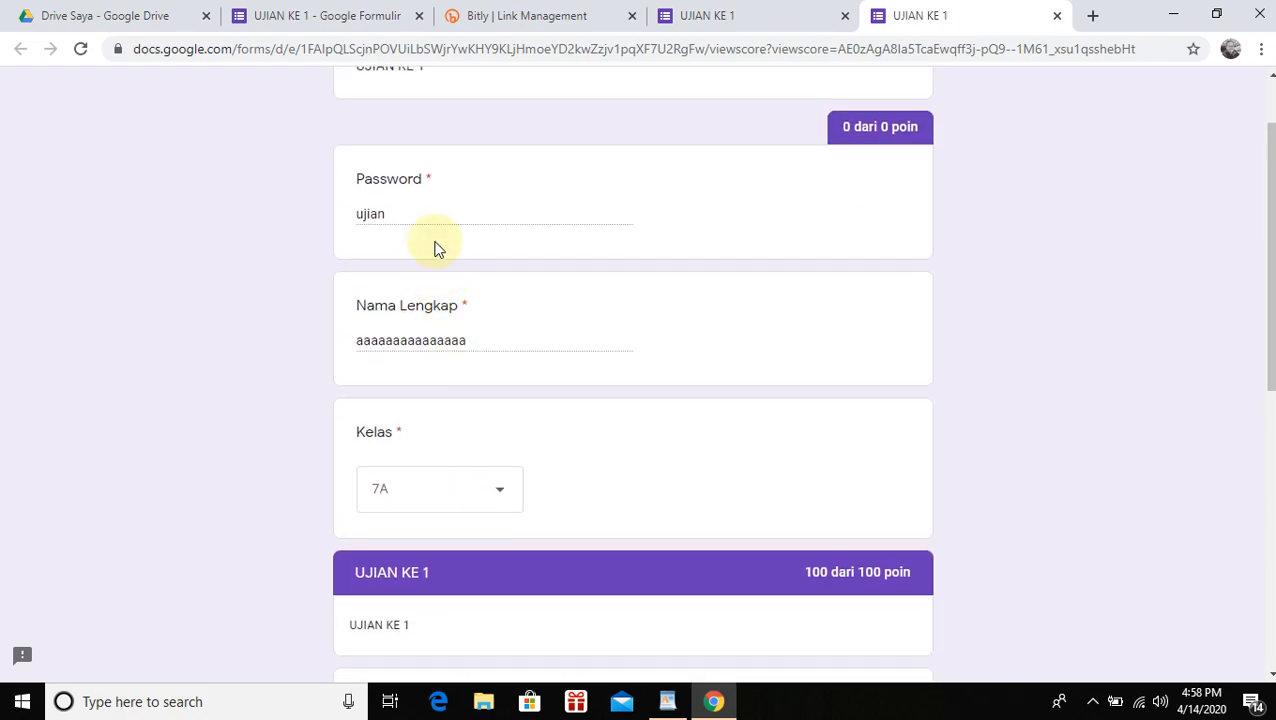
{"action": "scroll", "coordinate": [535, 436], "scroll_direction": "down", "scroll_amount": 2}
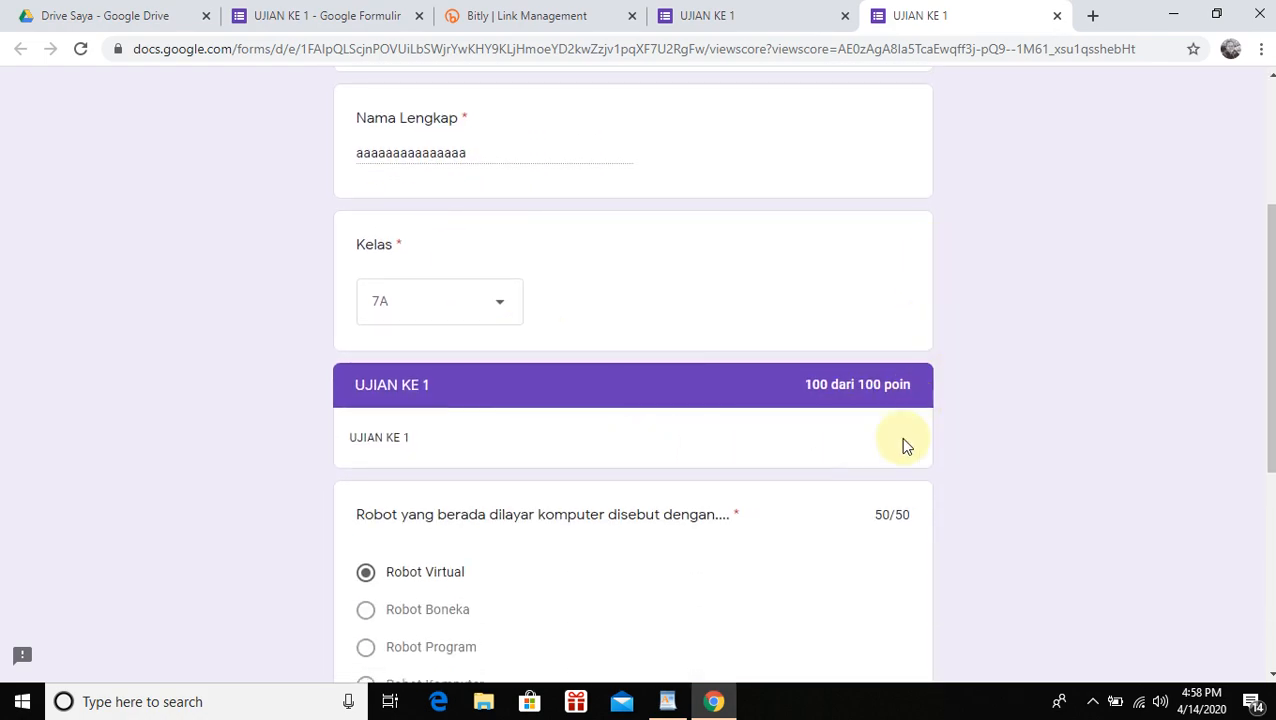
{"action": "scroll", "coordinate": [875, 445], "scroll_direction": "down", "scroll_amount": 2}
{"action": "scroll", "coordinate": [872, 447], "scroll_direction": "down", "scroll_amount": 3}
{"action": "scroll", "coordinate": [872, 449], "scroll_direction": "up", "scroll_amount": 8}
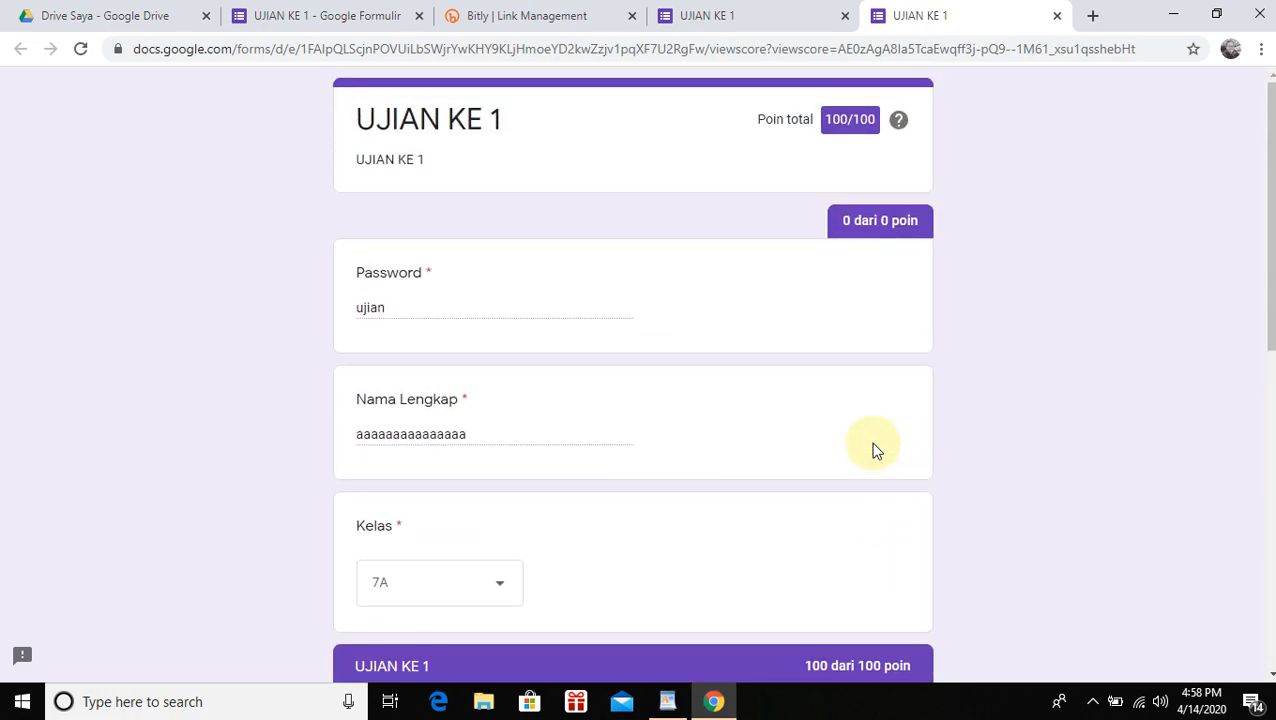
{"action": "left_click", "coordinate": [358, 17]}
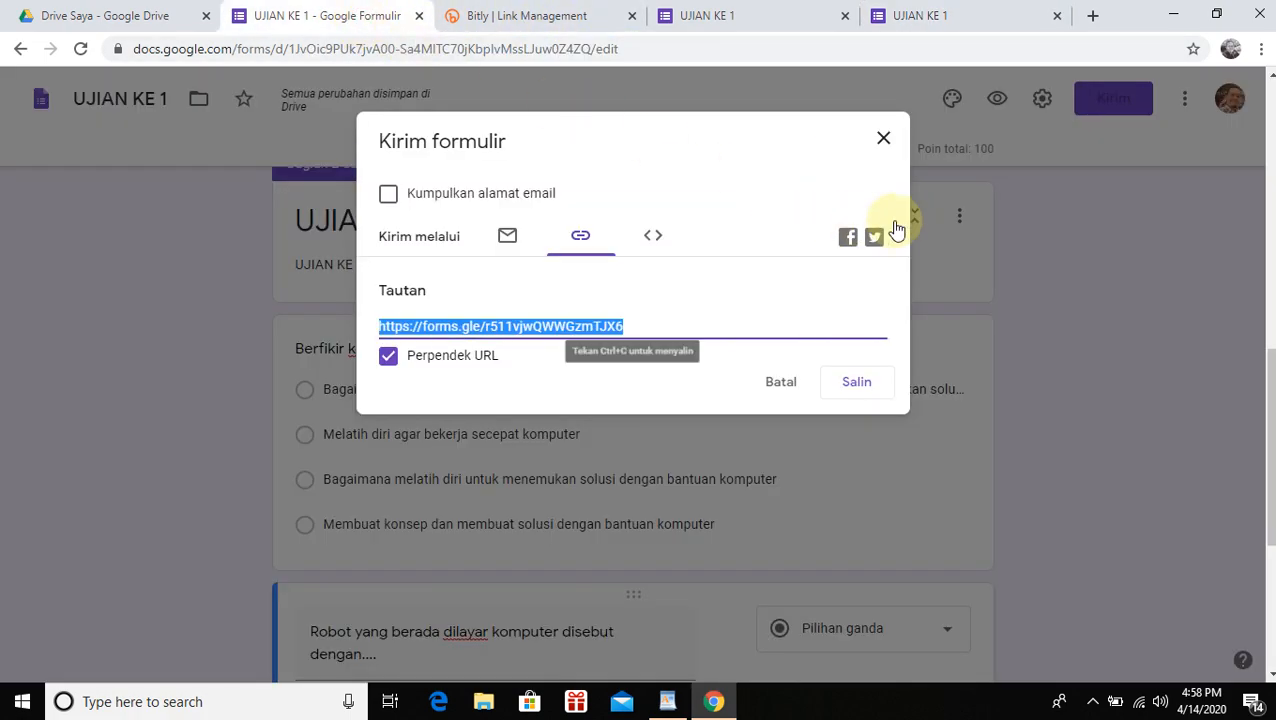
Close the Kirim formulir dialog and review the collected responses on the Respons tab
{"action": "left_click", "coordinate": [886, 142]}
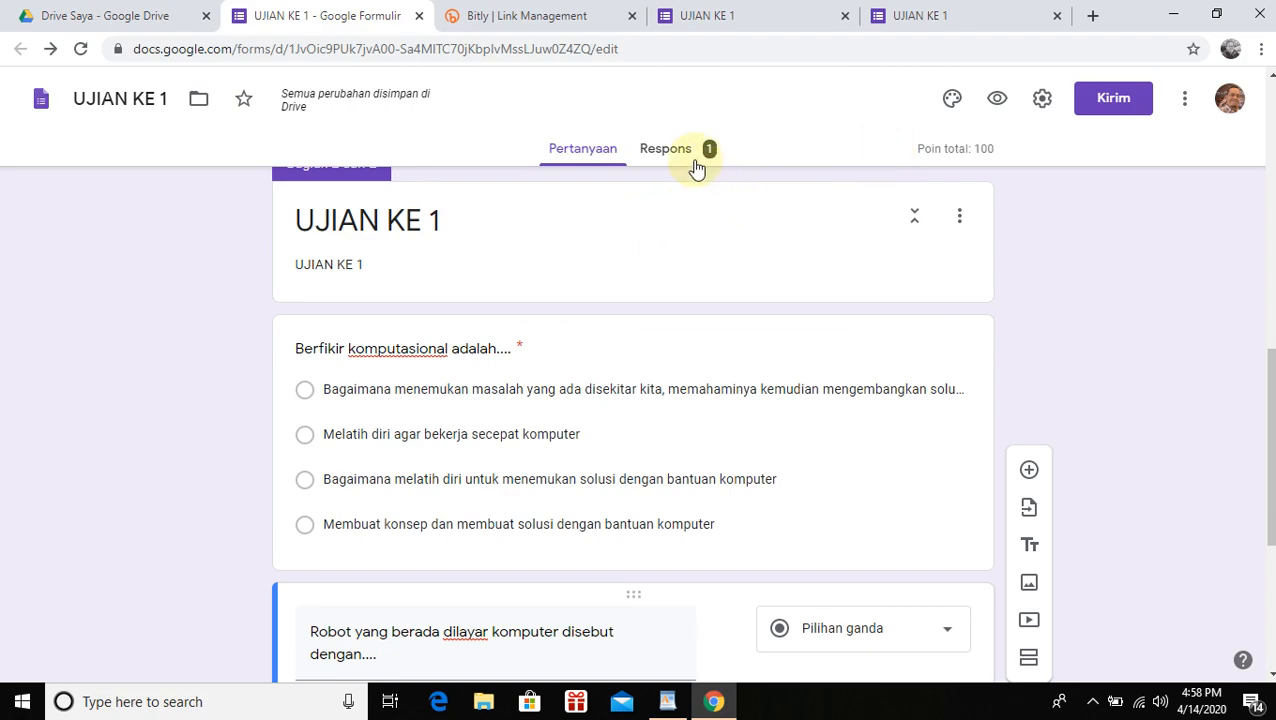
{"action": "left_click", "coordinate": [668, 153]}
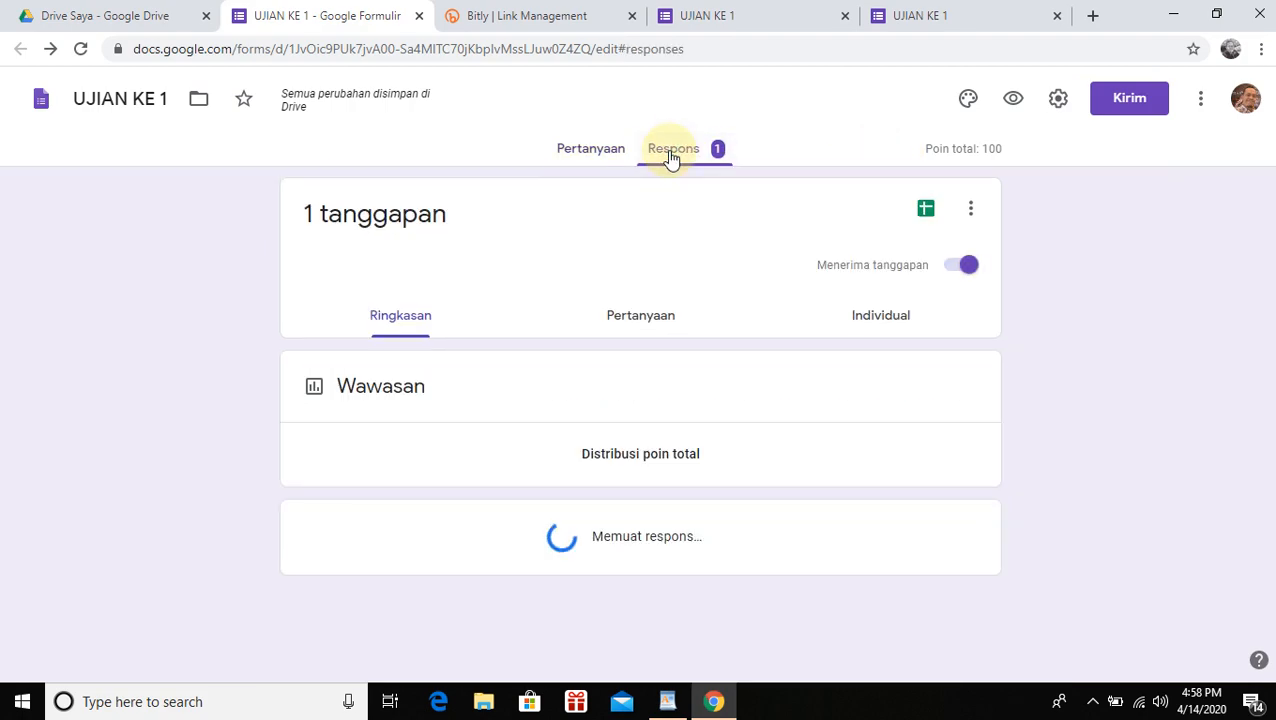
{"action": "scroll", "coordinate": [775, 398], "scroll_direction": "down", "scroll_amount": 3}
{"action": "scroll", "coordinate": [840, 320], "scroll_direction": "up", "scroll_amount": 3}
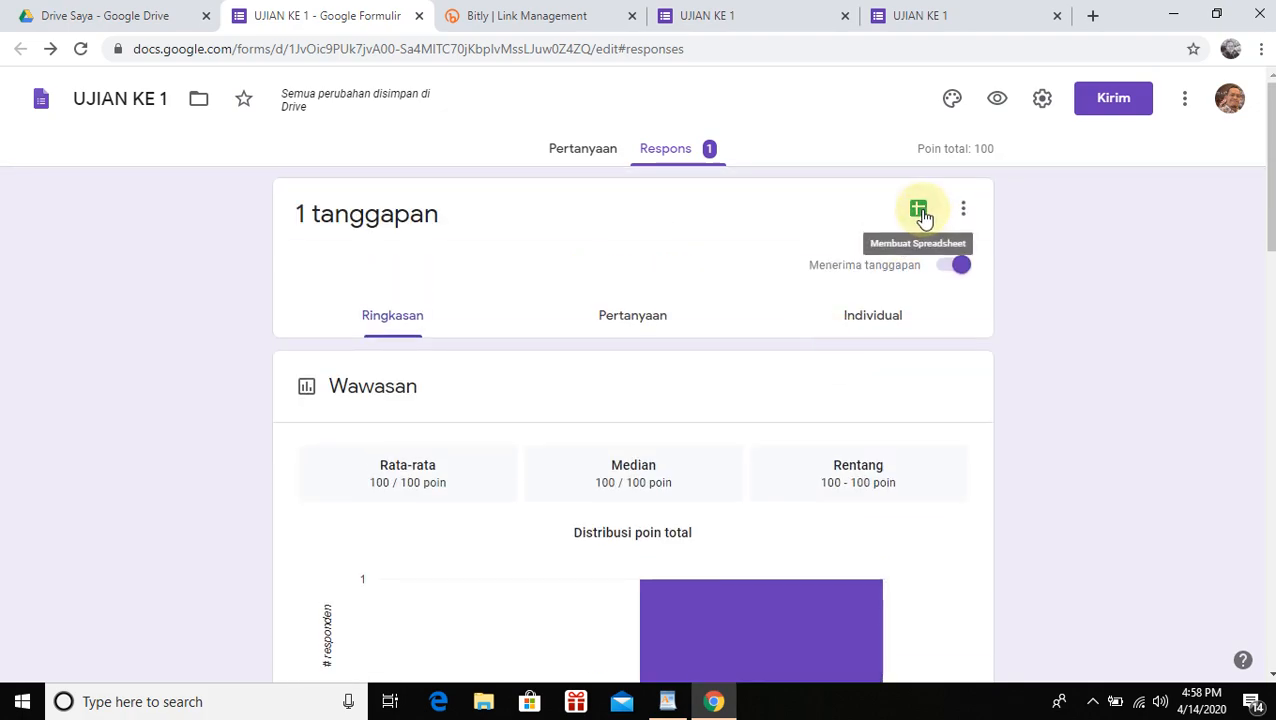
{"action": "scroll", "coordinate": [917, 376], "scroll_direction": "down", "scroll_amount": 4}
{"action": "scroll", "coordinate": [840, 358], "scroll_direction": "up", "scroll_amount": 2}
Link the responses to a new spreadsheet, UJIAN KE 1 (Respons)
{"action": "scroll", "coordinate": [838, 351], "scroll_direction": "up", "scroll_amount": 2}
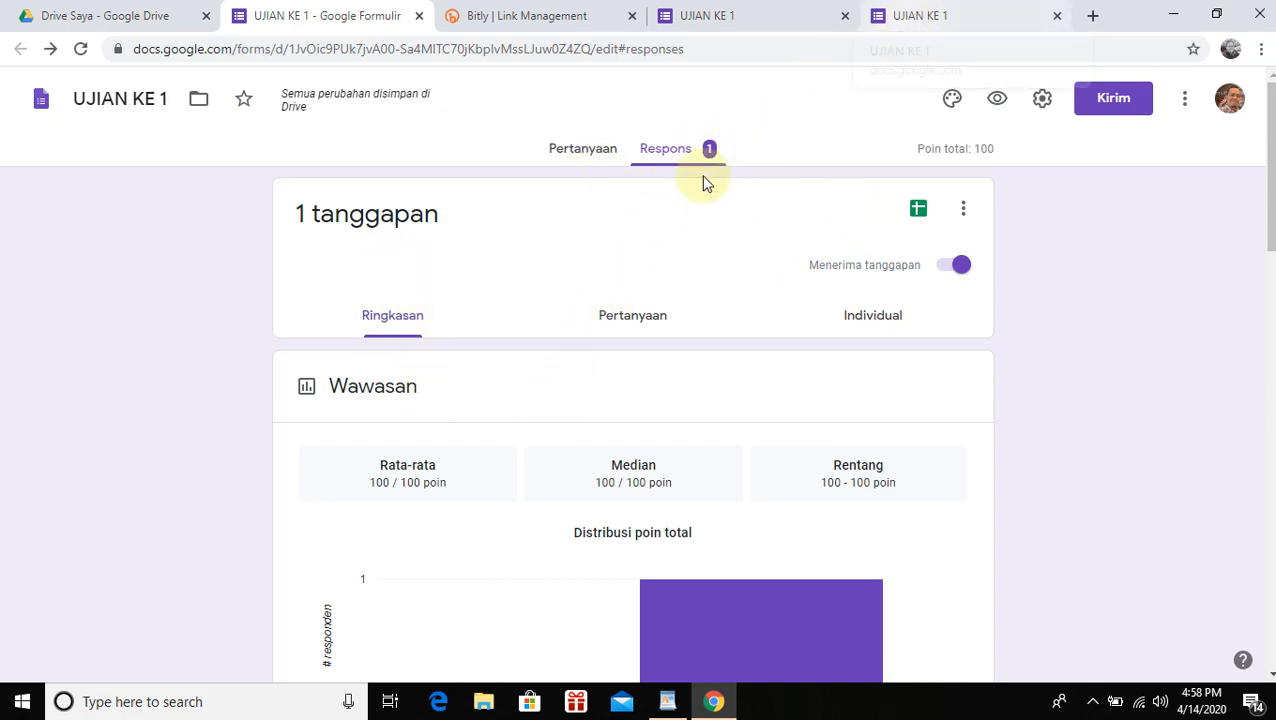
{"action": "scroll", "coordinate": [675, 342], "scroll_direction": "down", "scroll_amount": 6}
{"action": "scroll", "coordinate": [690, 486], "scroll_direction": "down", "scroll_amount": 3}
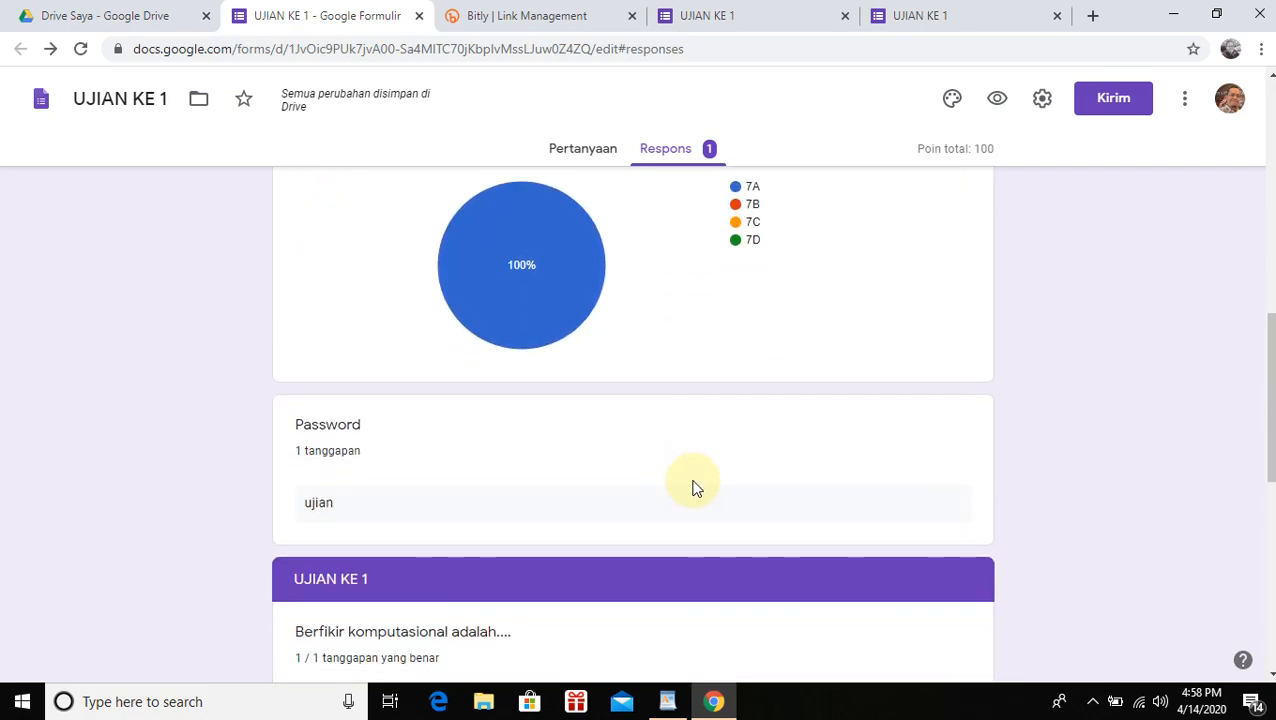
{"action": "scroll", "coordinate": [470, 491], "scroll_direction": "down", "scroll_amount": 2}
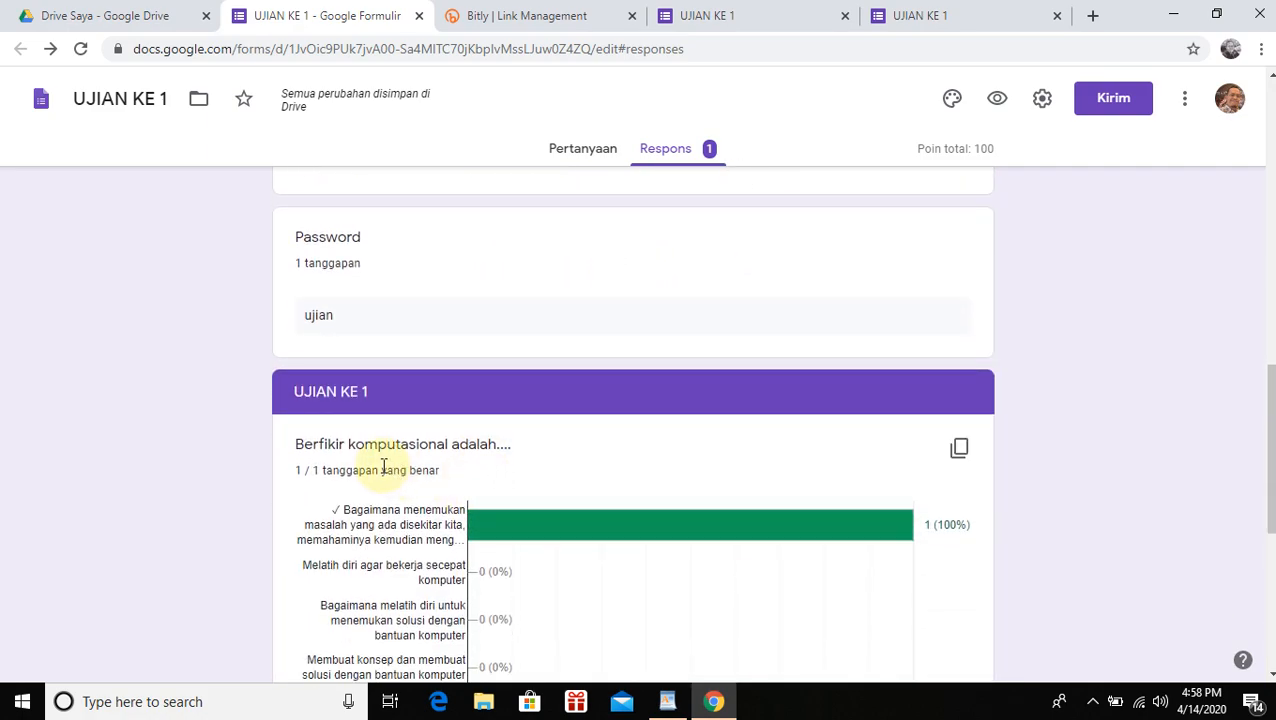
{"action": "scroll", "coordinate": [473, 485], "scroll_direction": "down", "scroll_amount": 4}
{"action": "scroll", "coordinate": [474, 470], "scroll_direction": "up", "scroll_amount": 3}
{"action": "scroll", "coordinate": [510, 405], "scroll_direction": "down", "scroll_amount": 4}
{"action": "scroll", "coordinate": [775, 424], "scroll_direction": "up", "scroll_amount": 9}
{"action": "scroll", "coordinate": [780, 420], "scroll_direction": "up", "scroll_amount": 5}
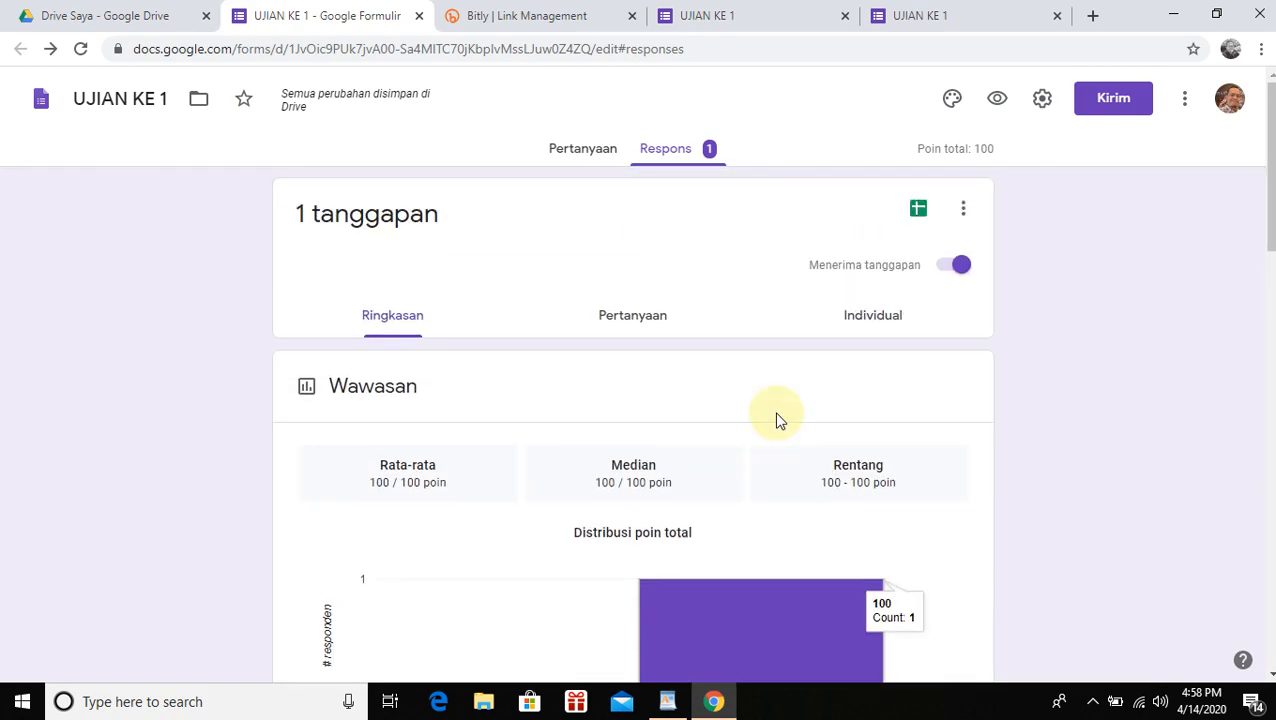
{"action": "left_click", "coordinate": [918, 208]}
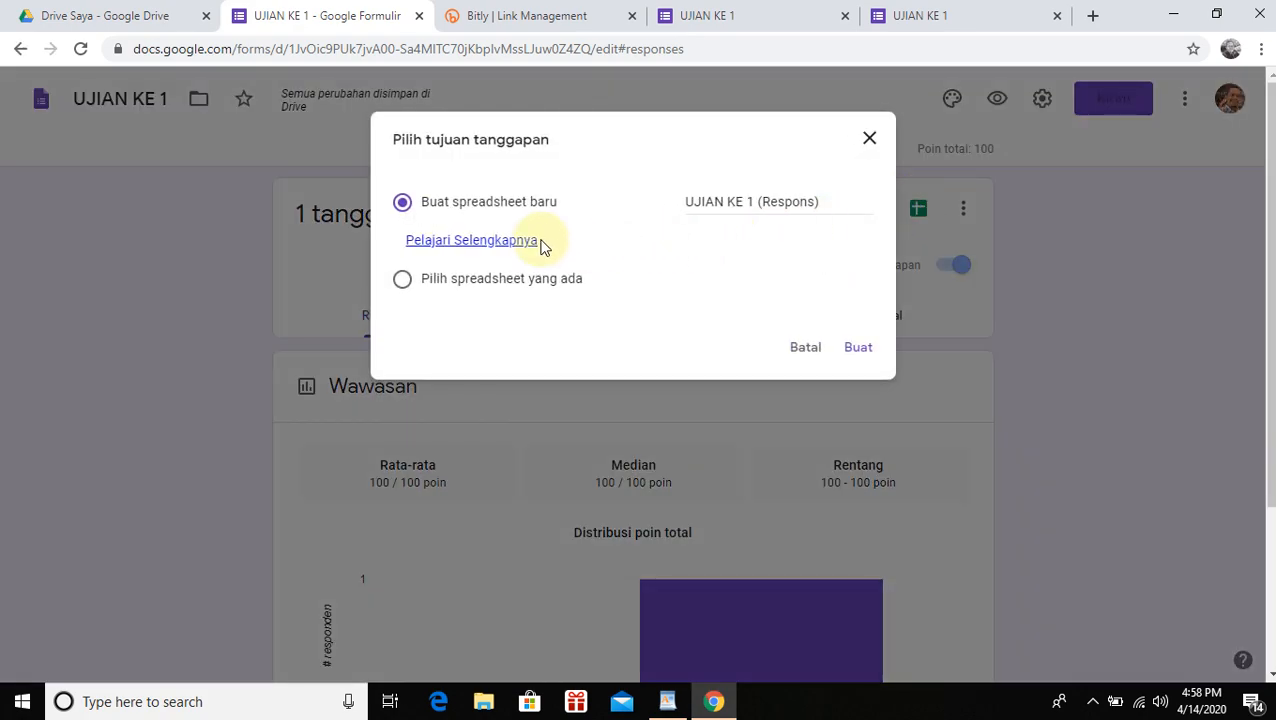
{"action": "left_click", "coordinate": [855, 350]}
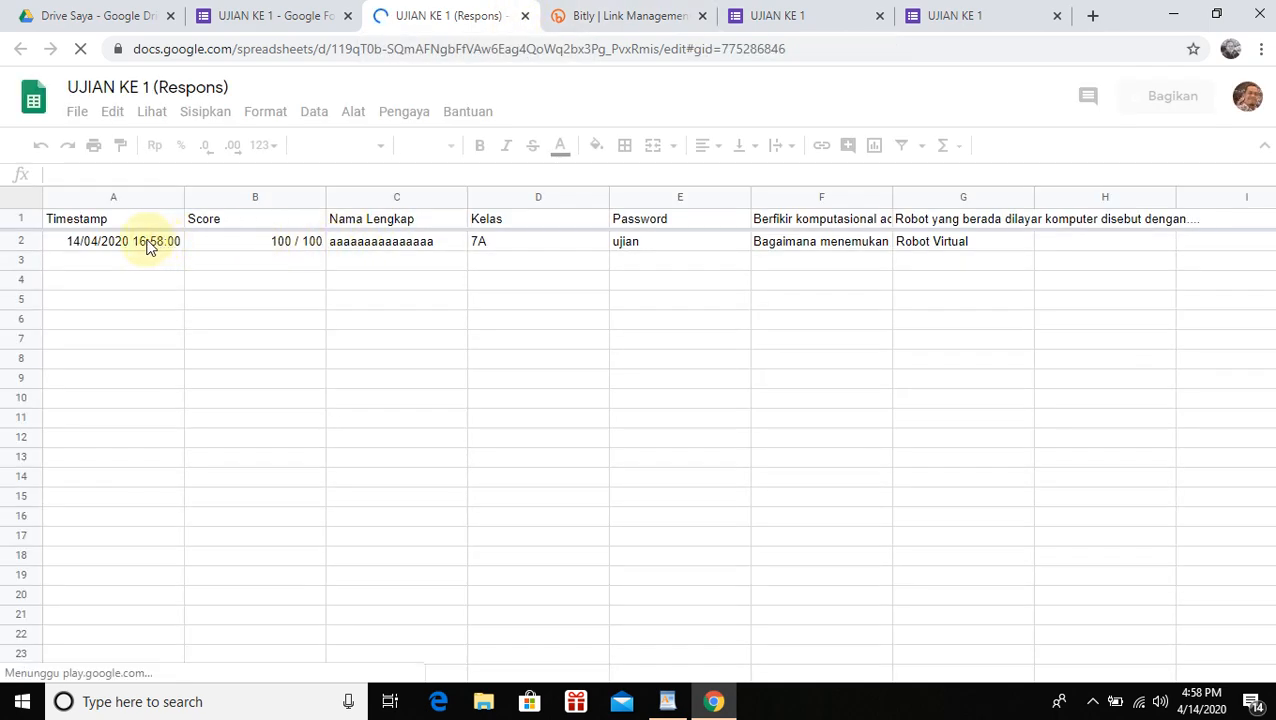
Inspect the score, name, class and password in cells B2–E2, then return to the form tab
{"action": "left_click", "coordinate": [292, 248]}
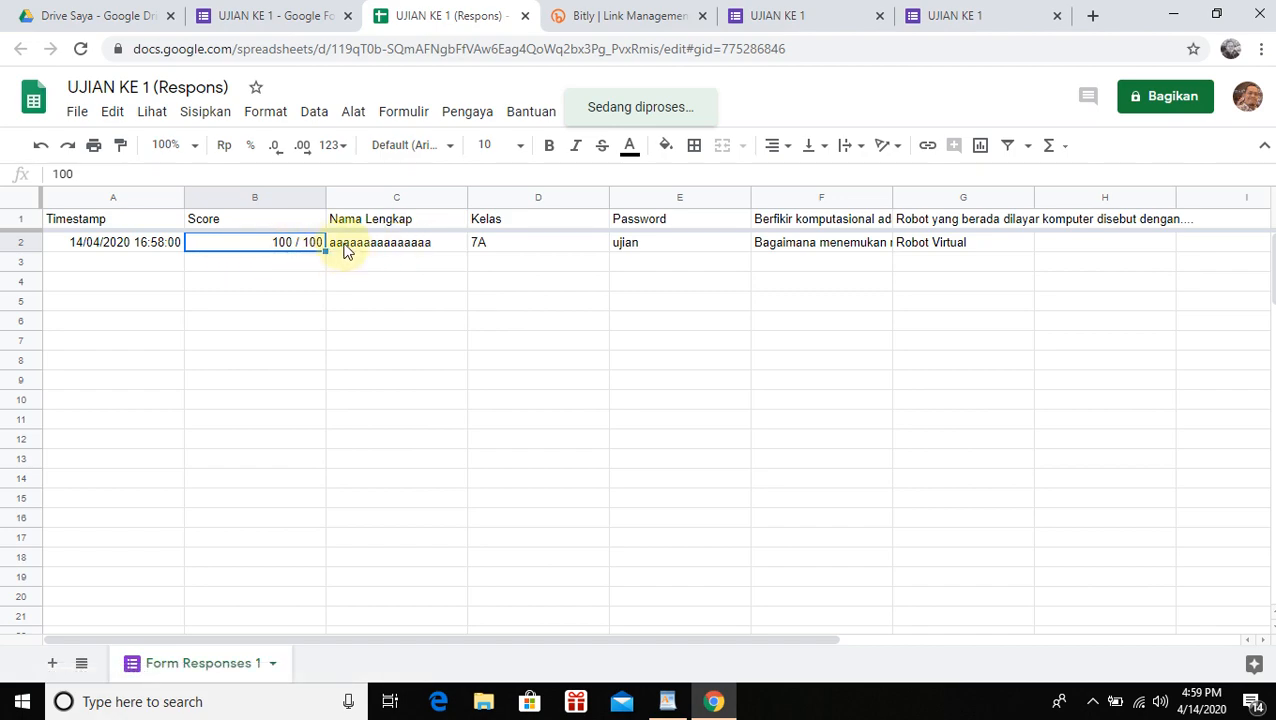
{"action": "left_click", "coordinate": [338, 252]}
{"action": "left_click", "coordinate": [503, 241]}
{"action": "left_click", "coordinate": [666, 280]}
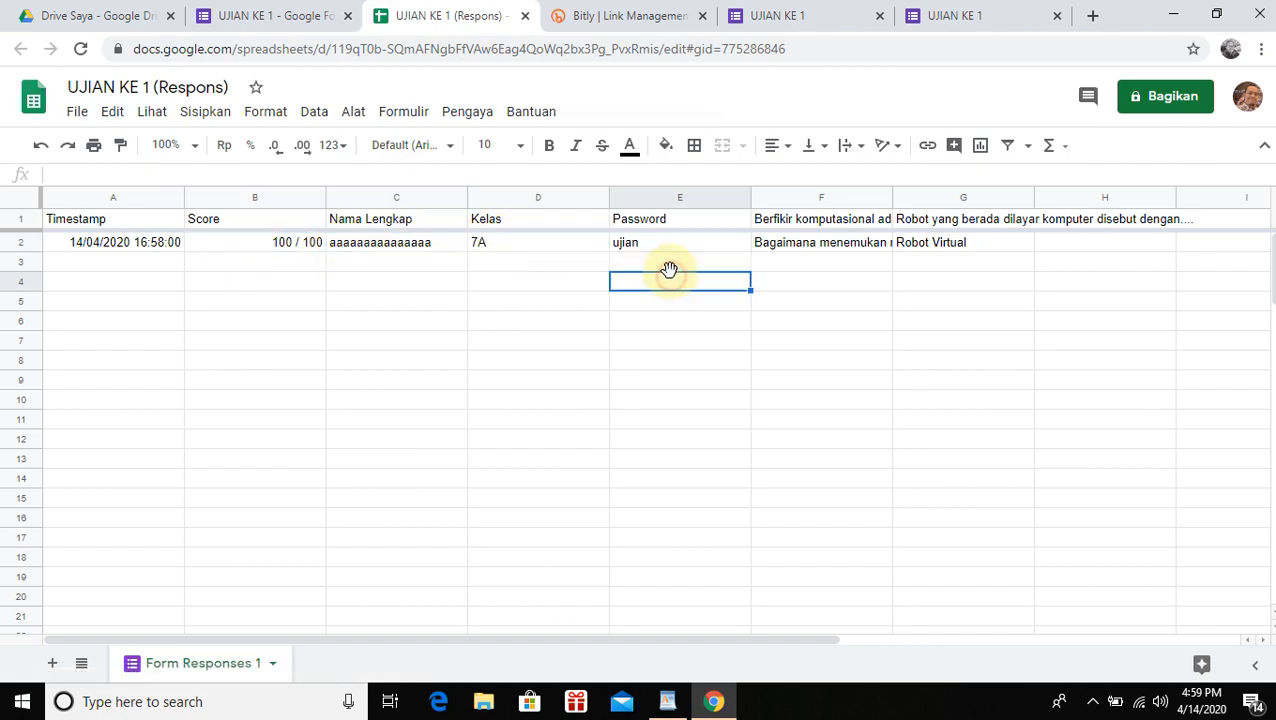
{"action": "left_click", "coordinate": [575, 249]}
{"action": "left_click", "coordinate": [681, 242]}
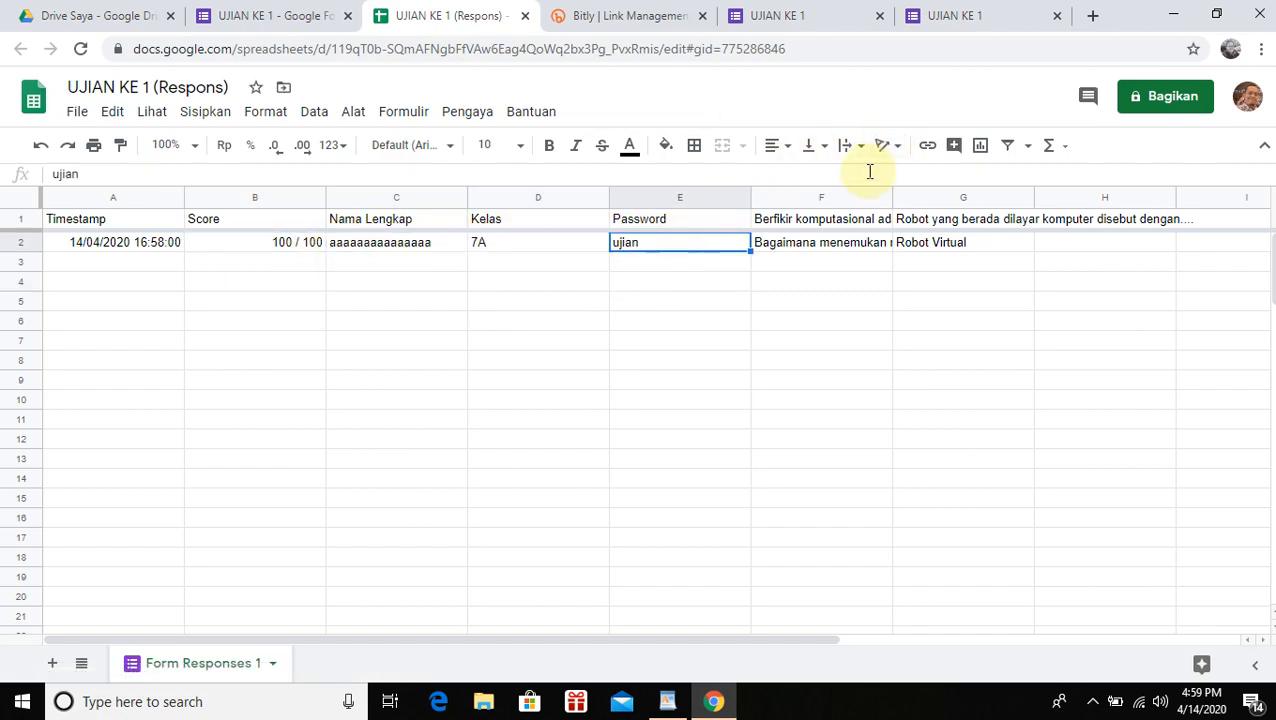
{"action": "left_click", "coordinate": [957, 20]}
{"action": "left_click", "coordinate": [828, 16]}
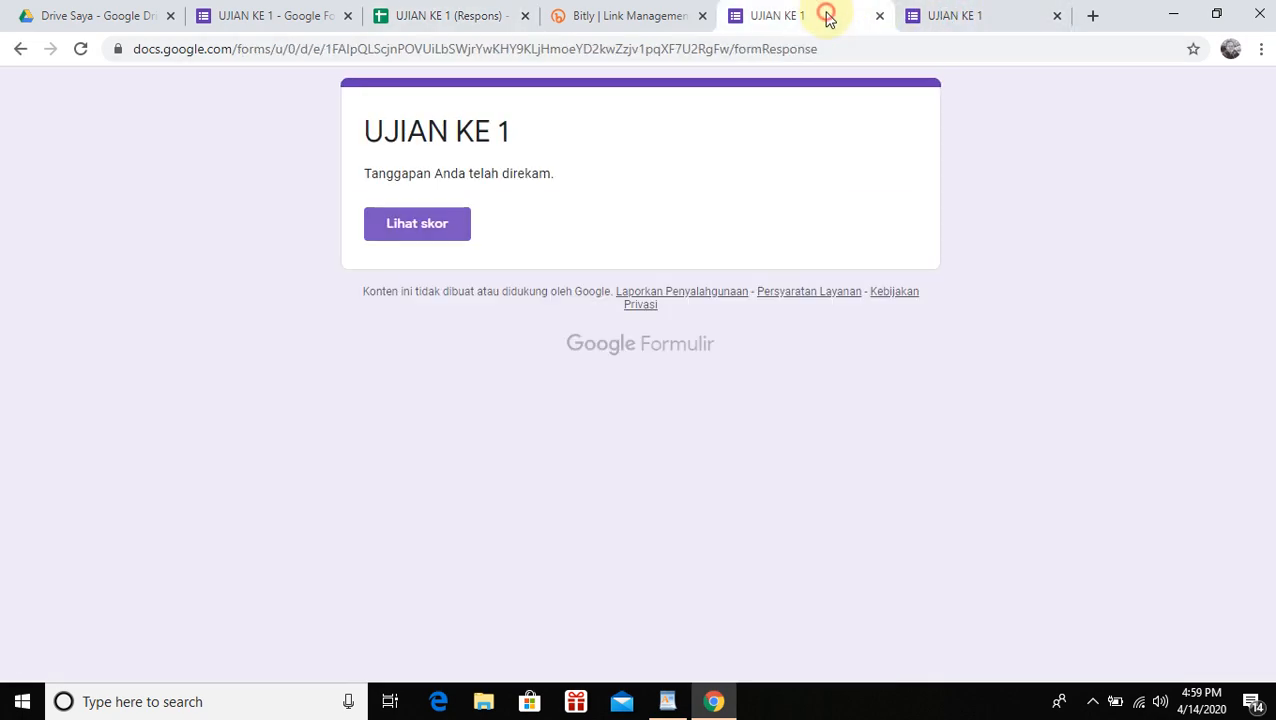